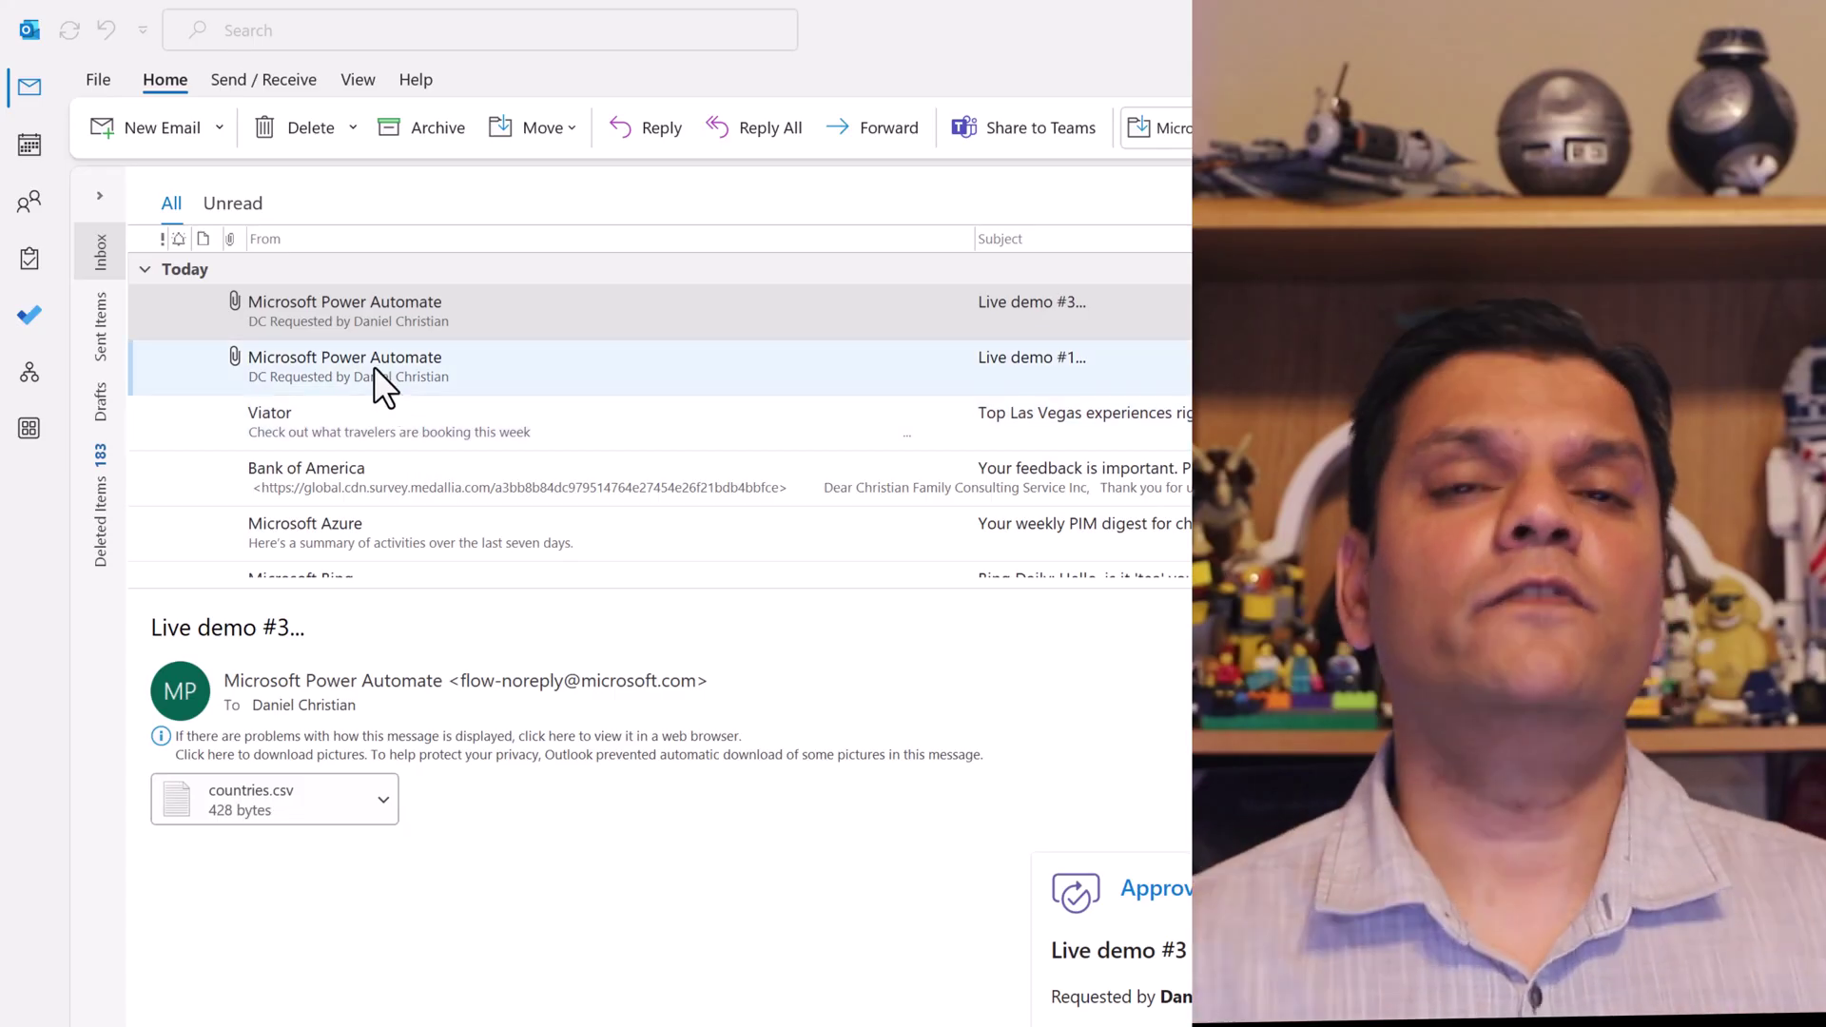
# - Compare the Live demo #1 and Live demo #3 approval emails, ending on Live demo #3 showing countries.csv
pyautogui.click(374, 367)
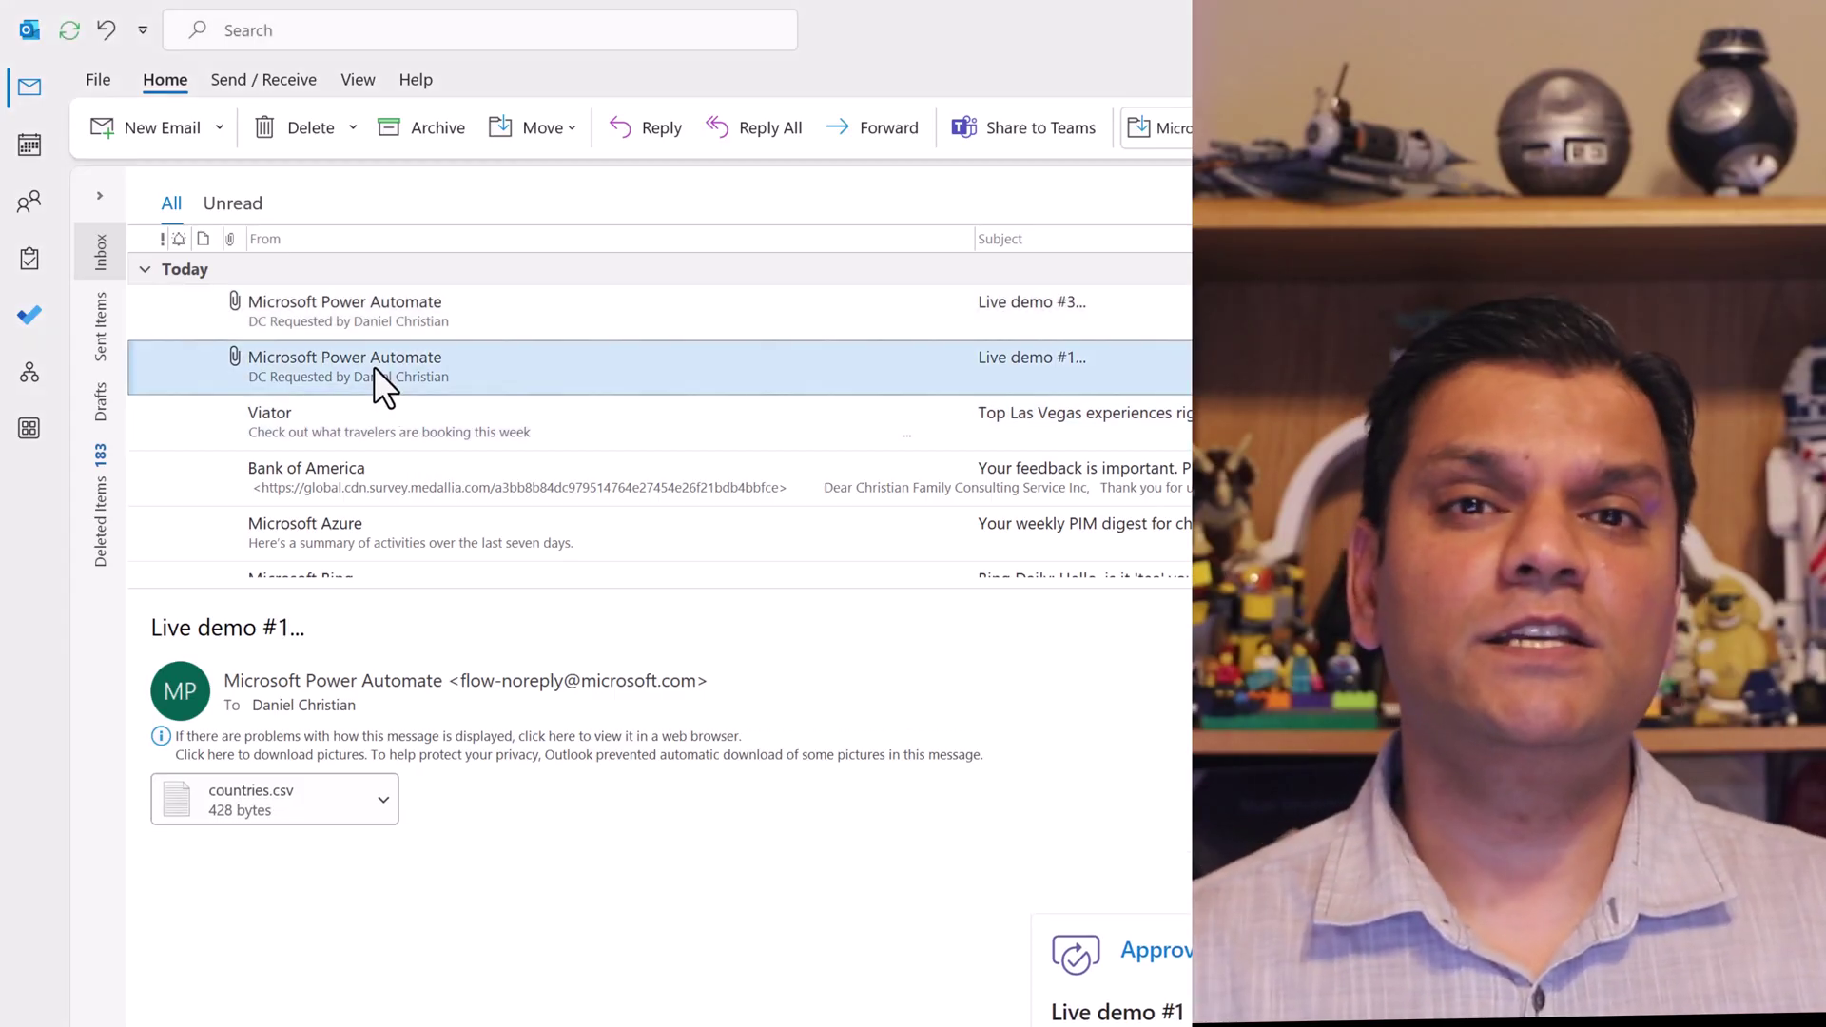
pyautogui.click(388, 300)
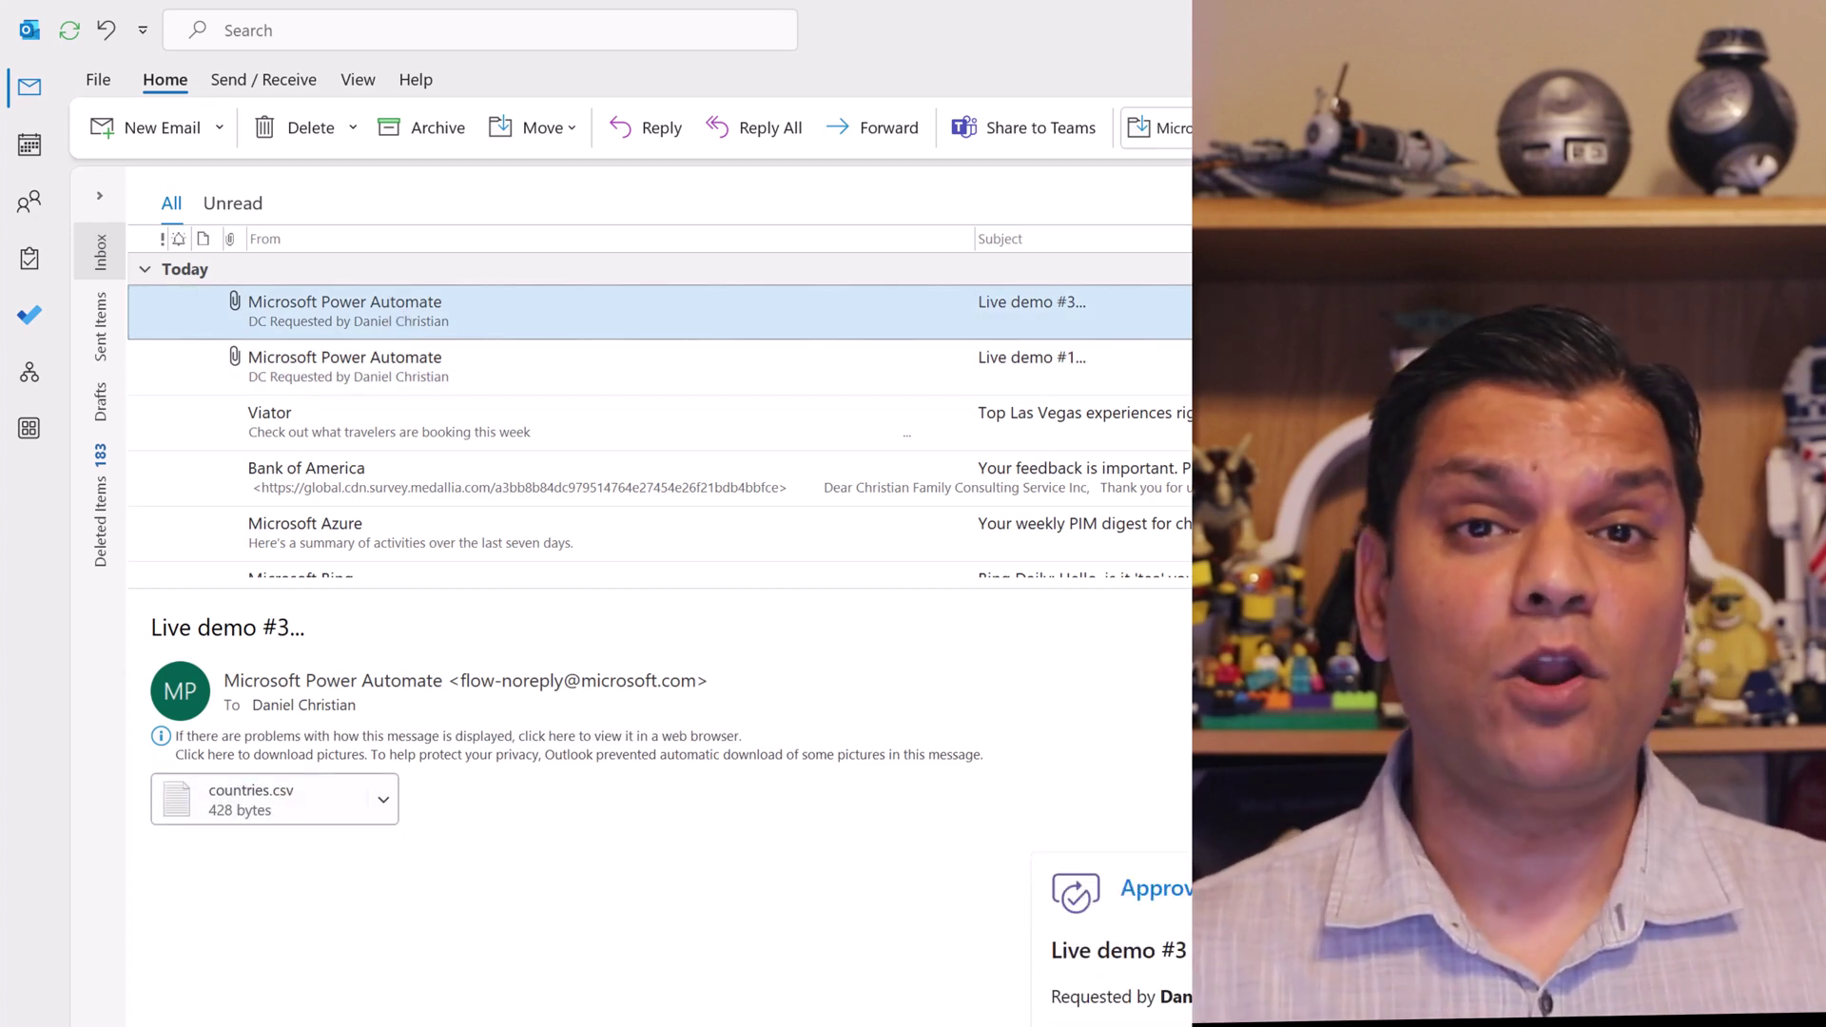
pyautogui.click(374, 367)
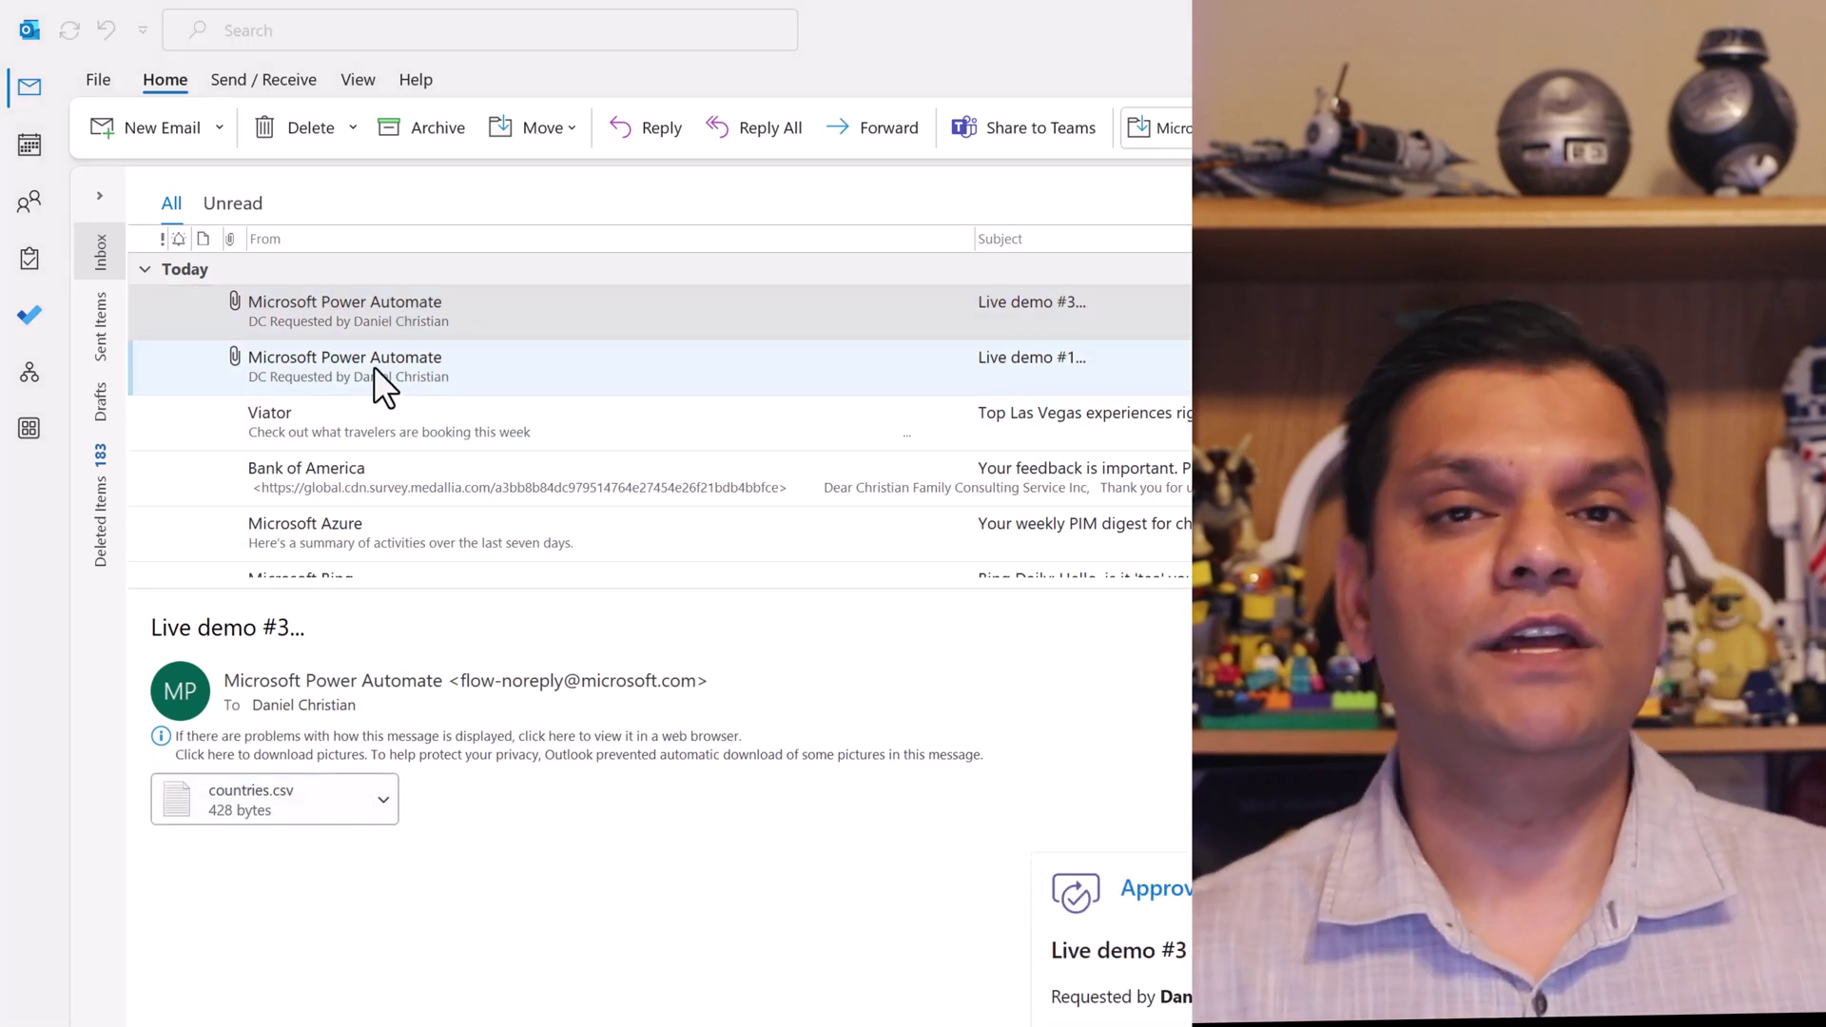
pyautogui.click(388, 299)
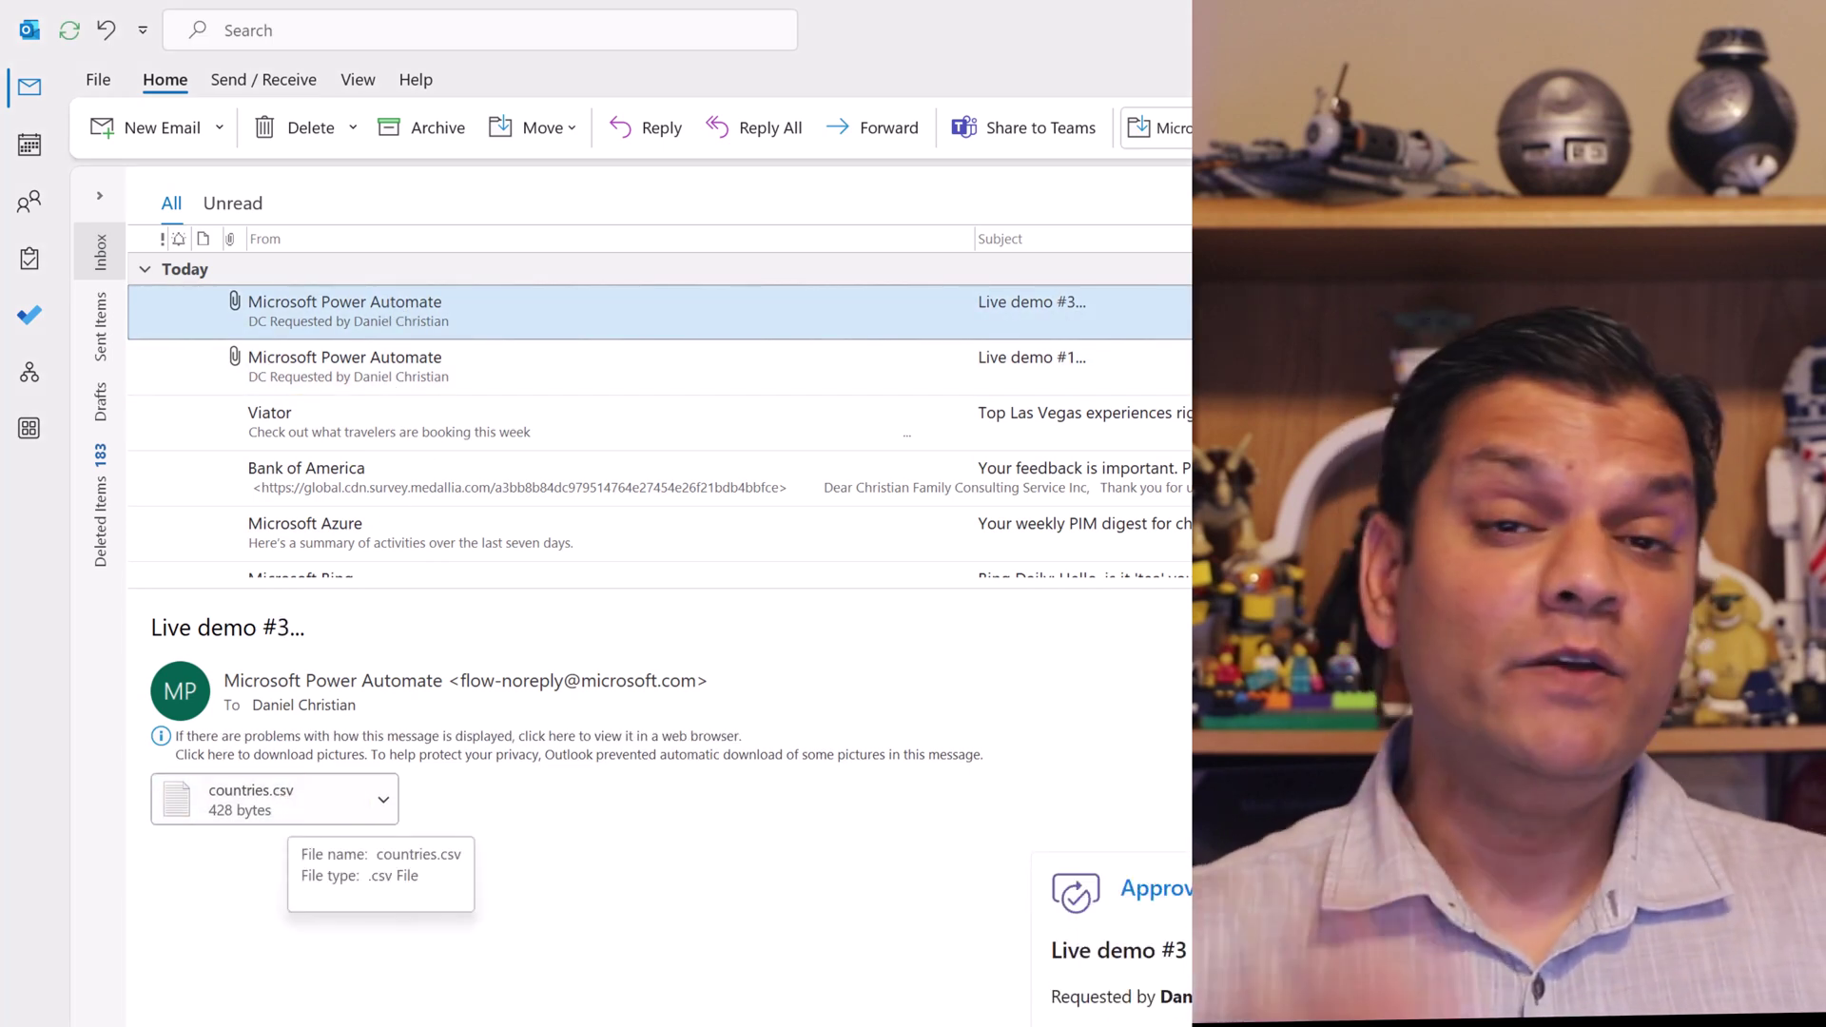
pyautogui.click(381, 379)
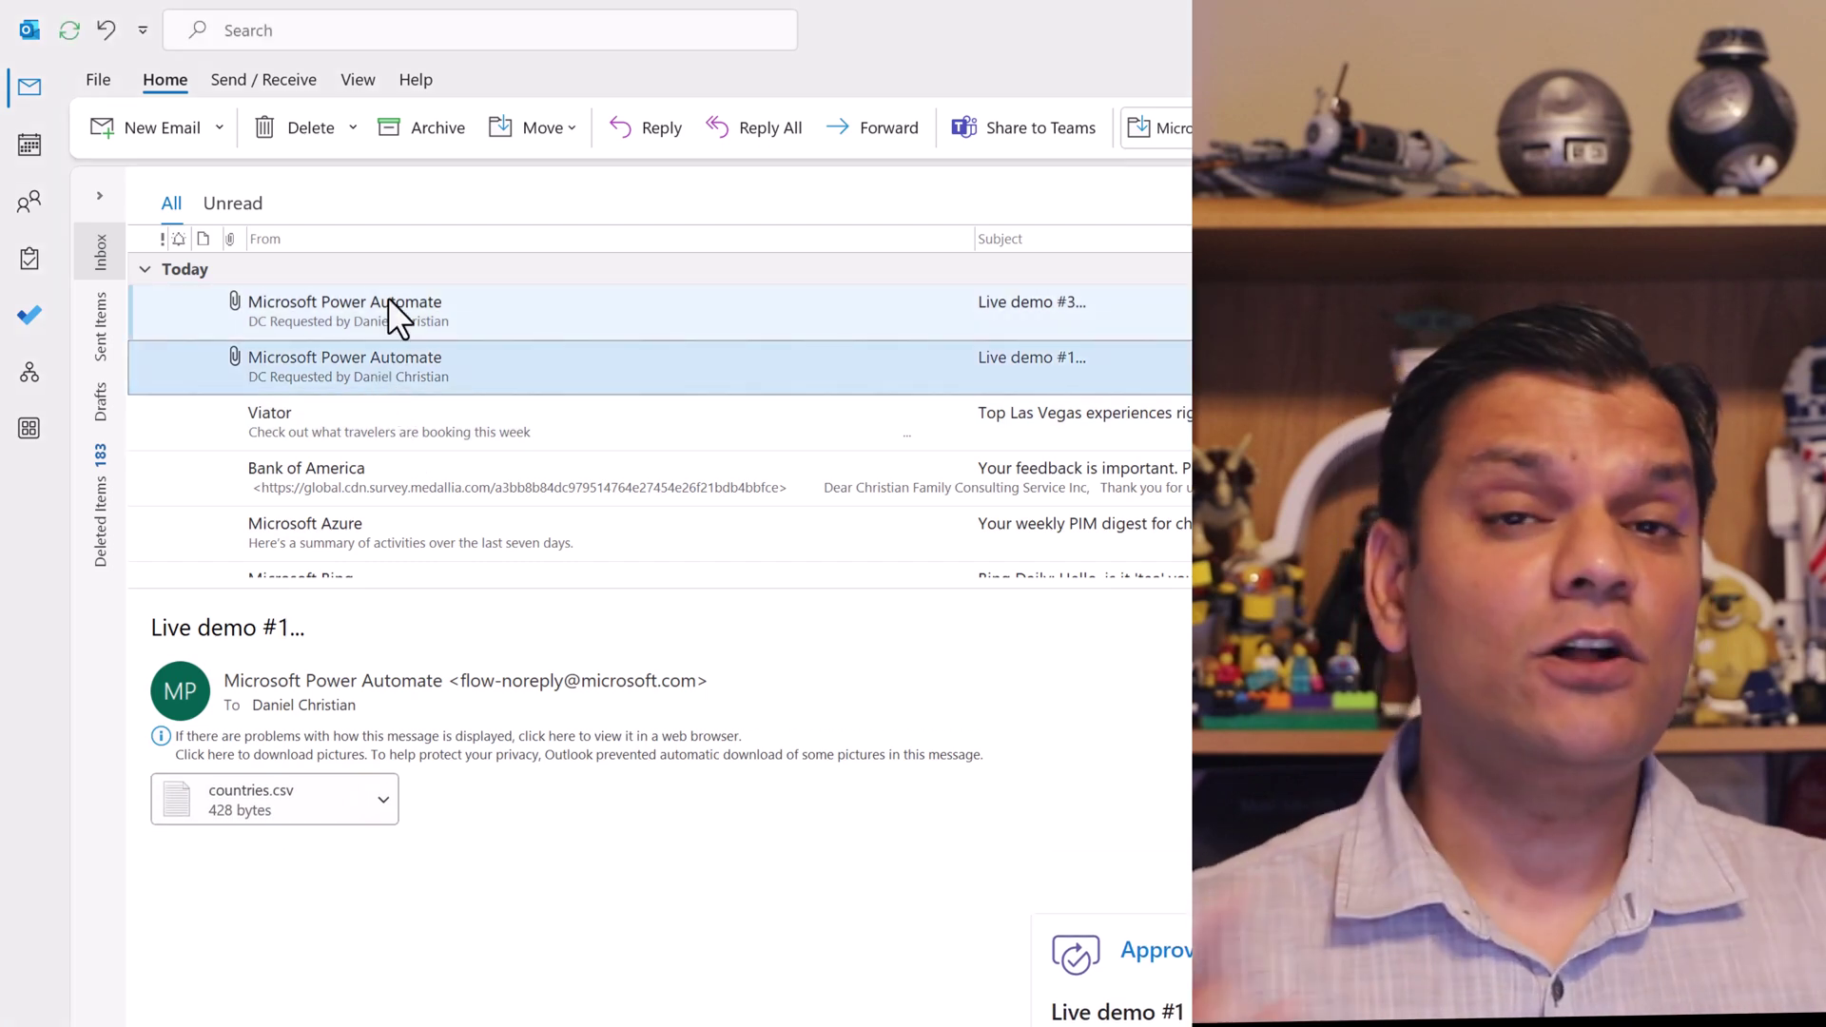
pyautogui.click(388, 299)
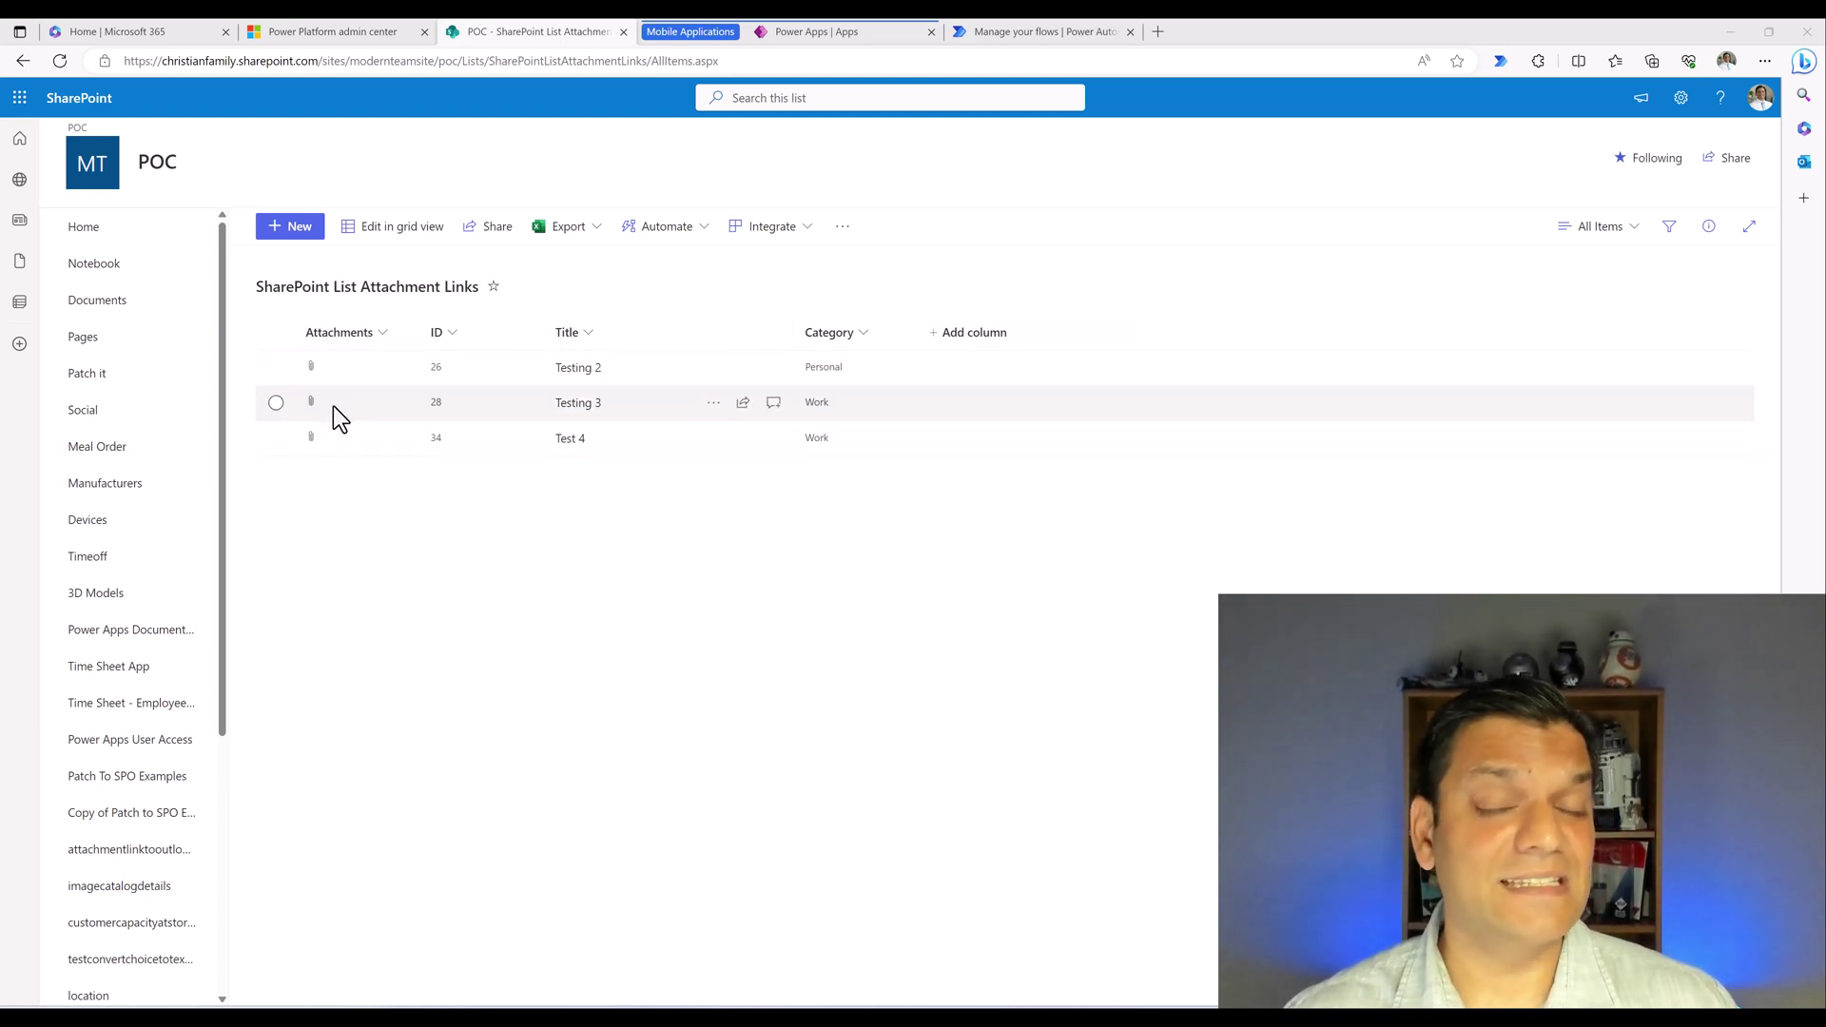
# - Play the Test Blocking Attachments app from the Power Apps apps list
pyautogui.click(880, 37)
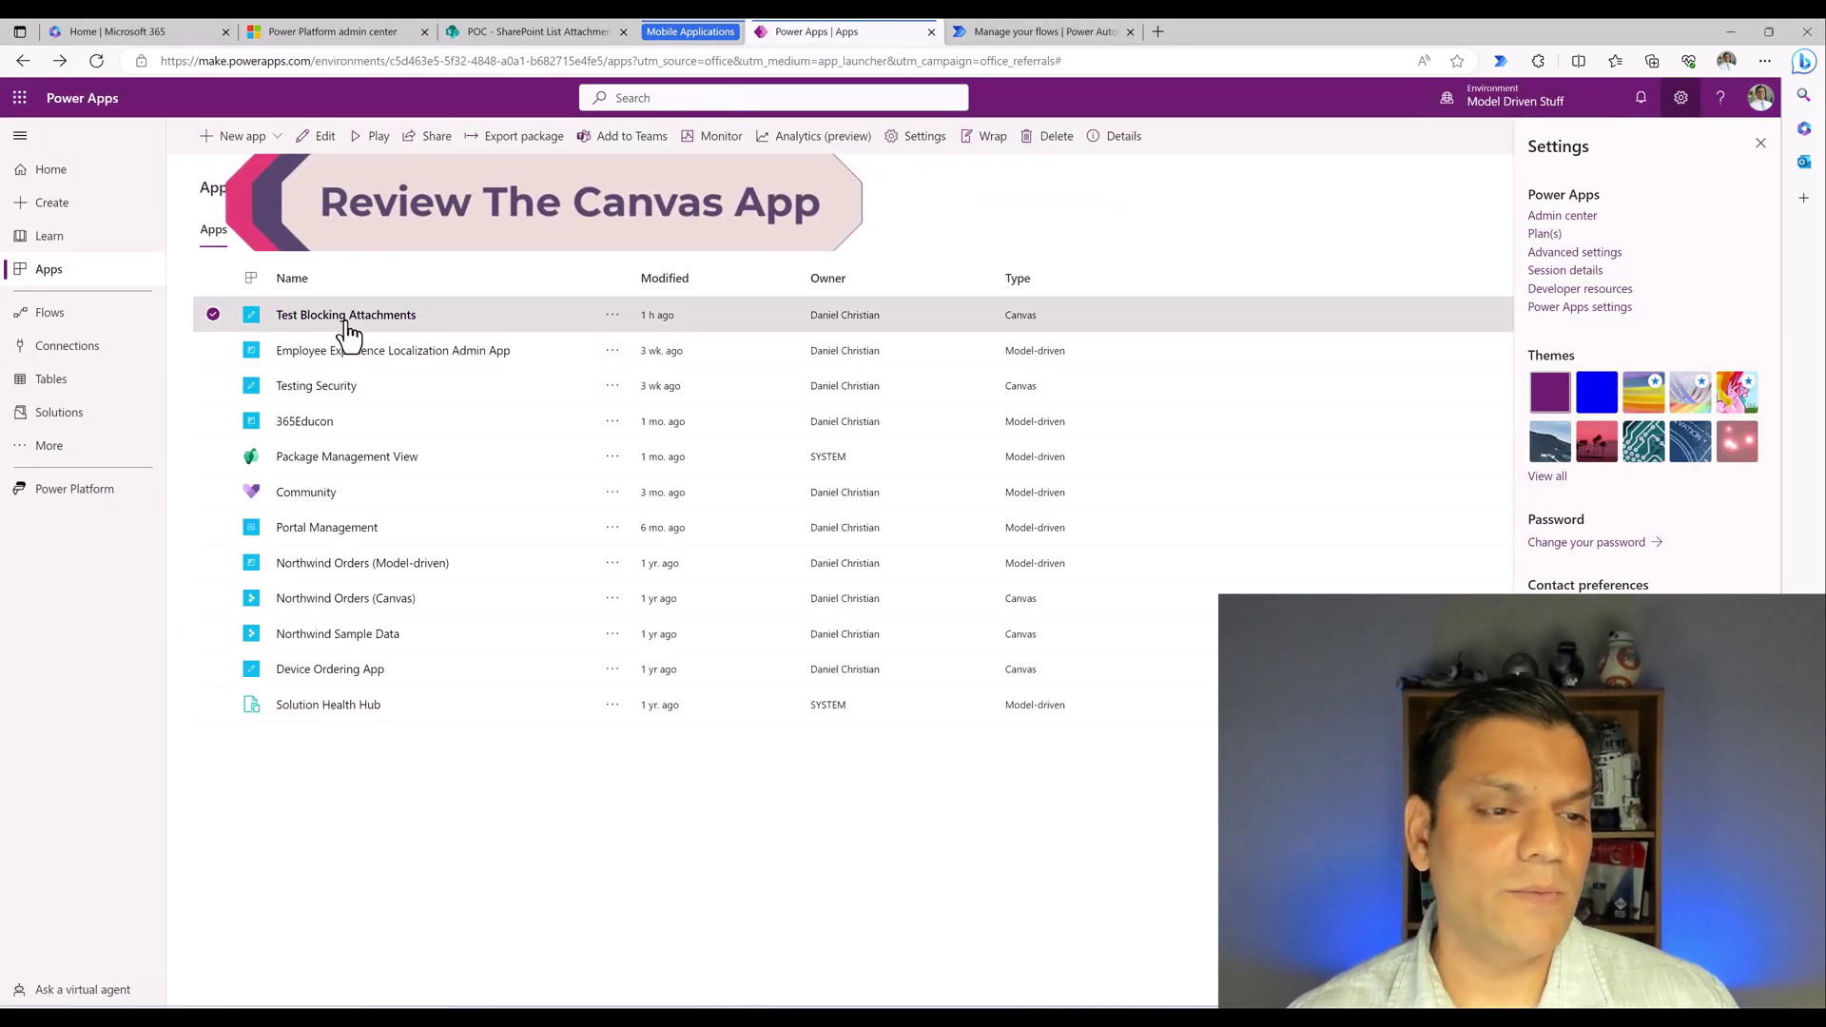
pyautogui.click(346, 319)
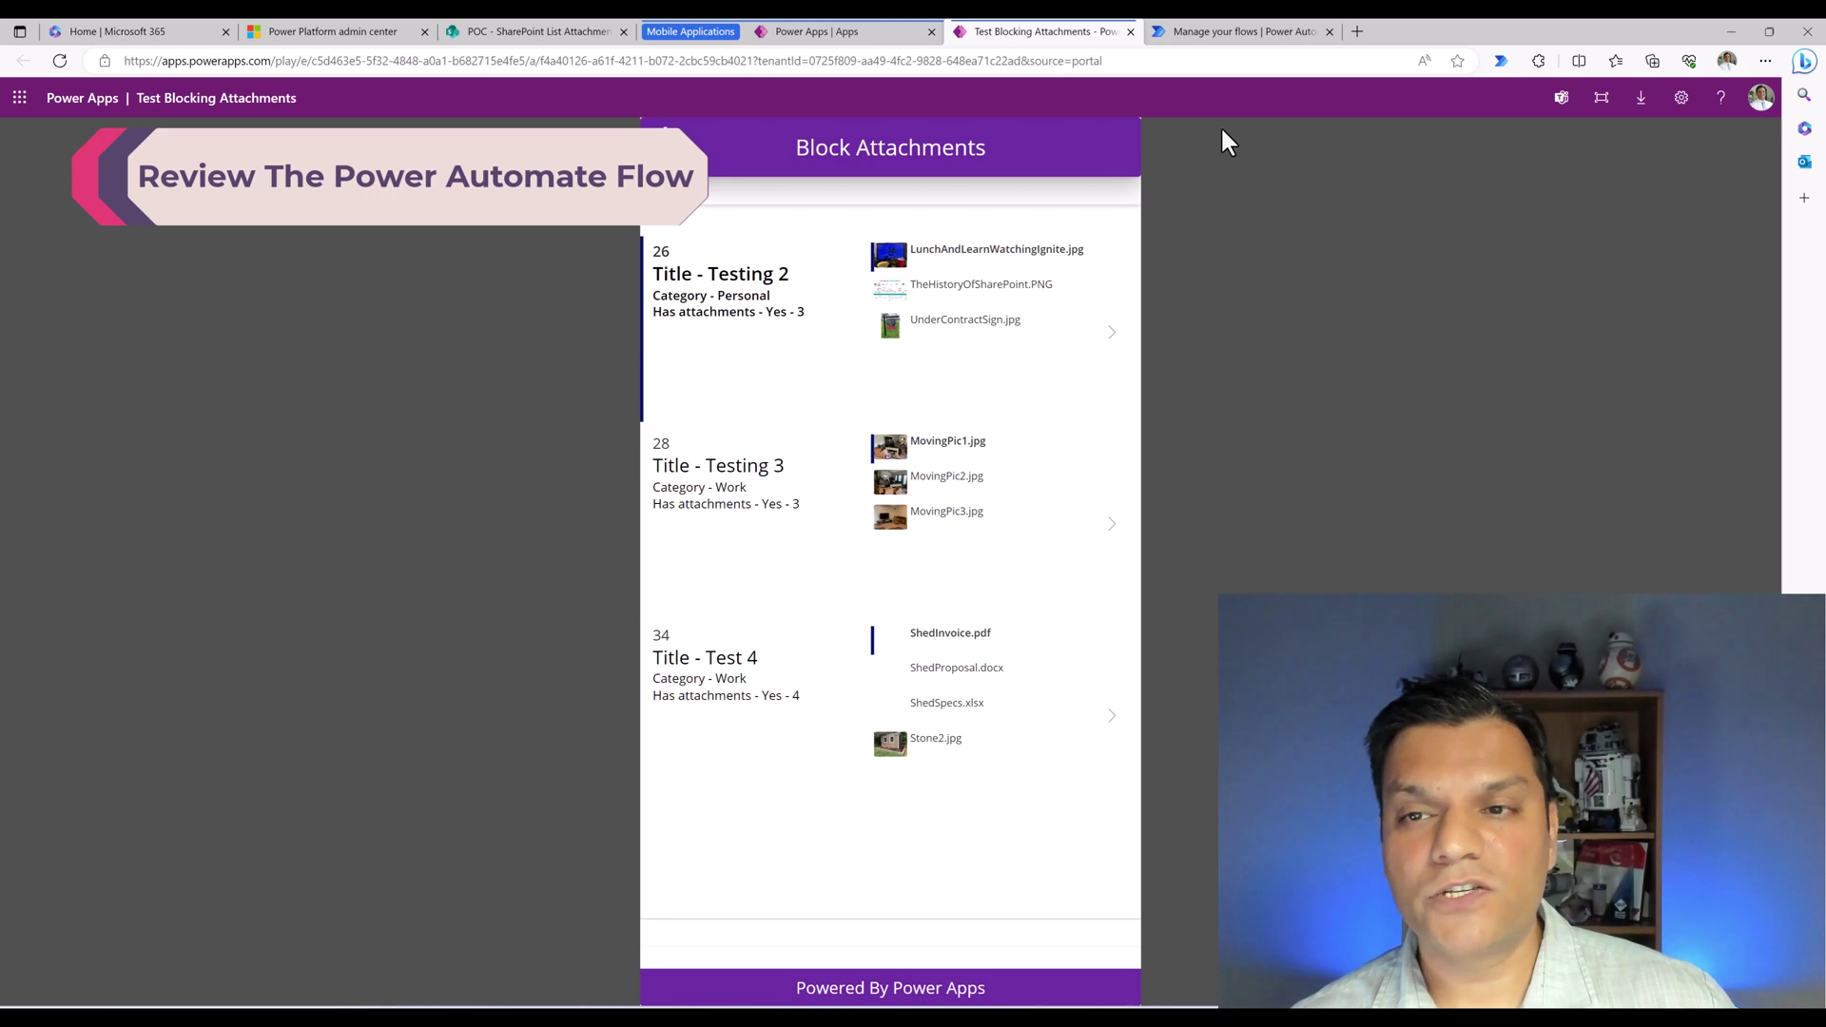
# - From My flows, open Test Blocked File Types in approval with Edit with designer
pyautogui.click(1226, 30)
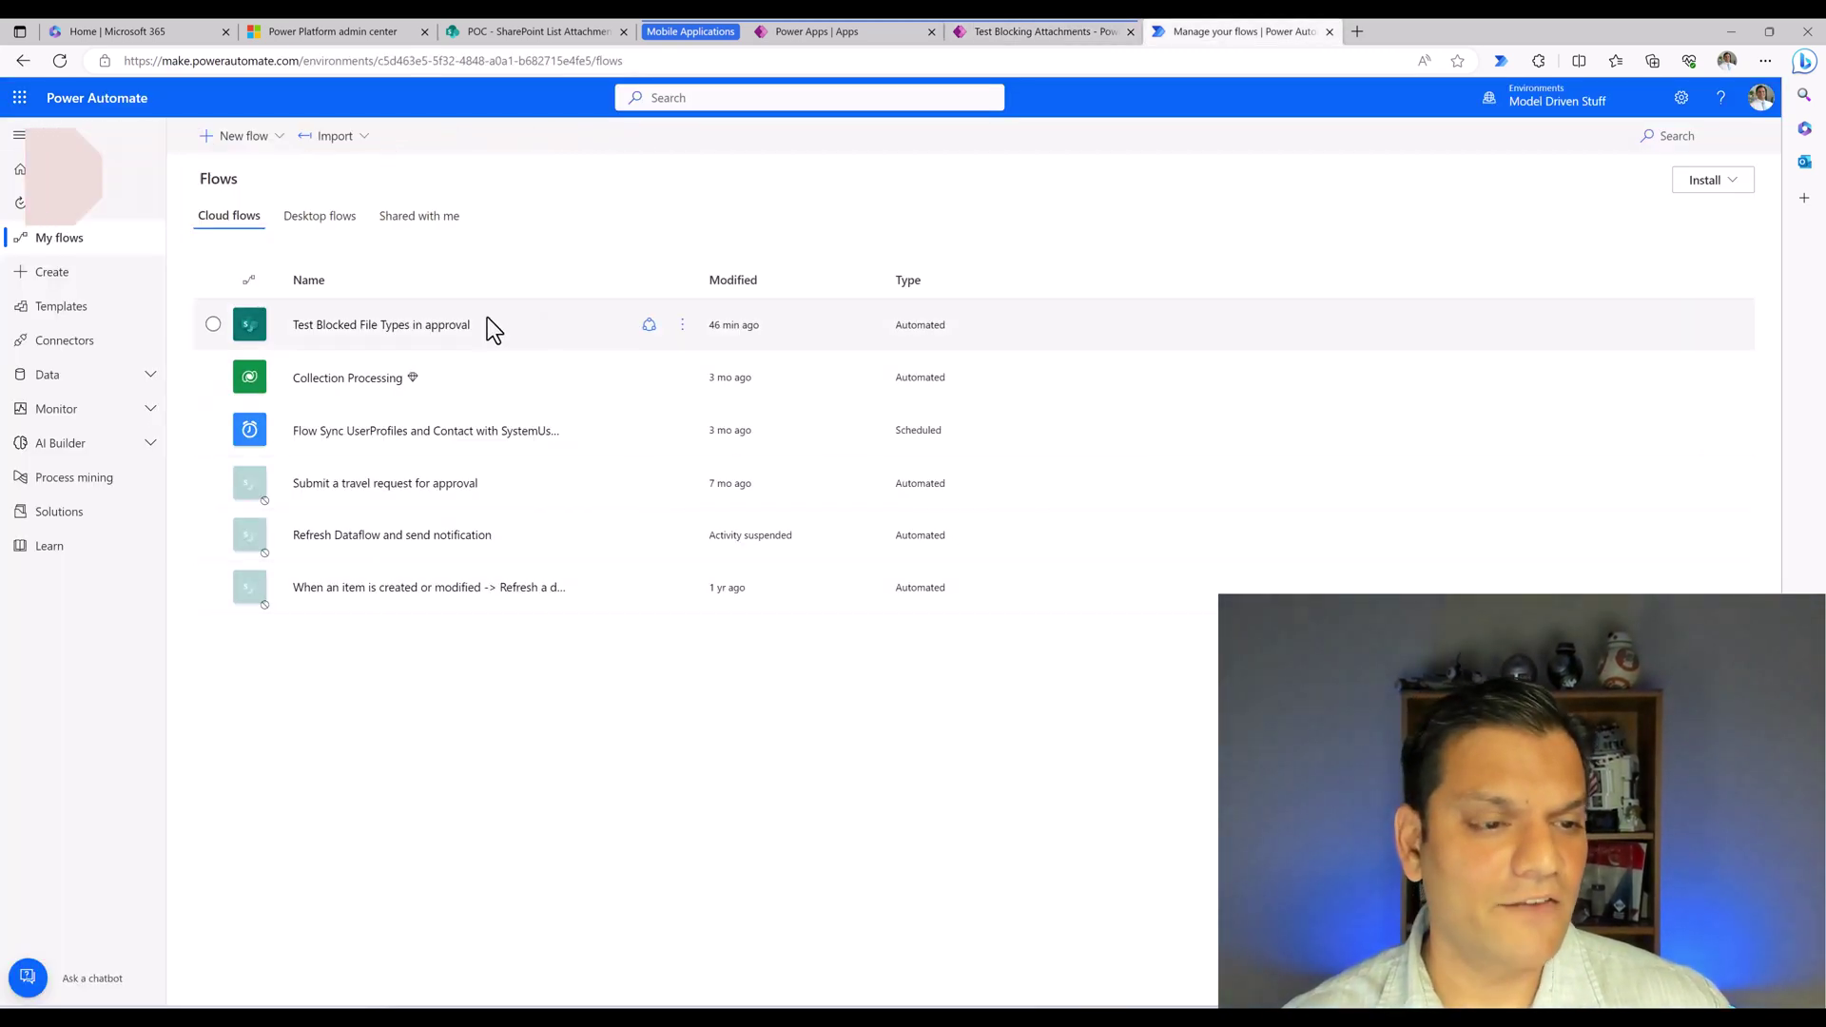
pyautogui.click(390, 326)
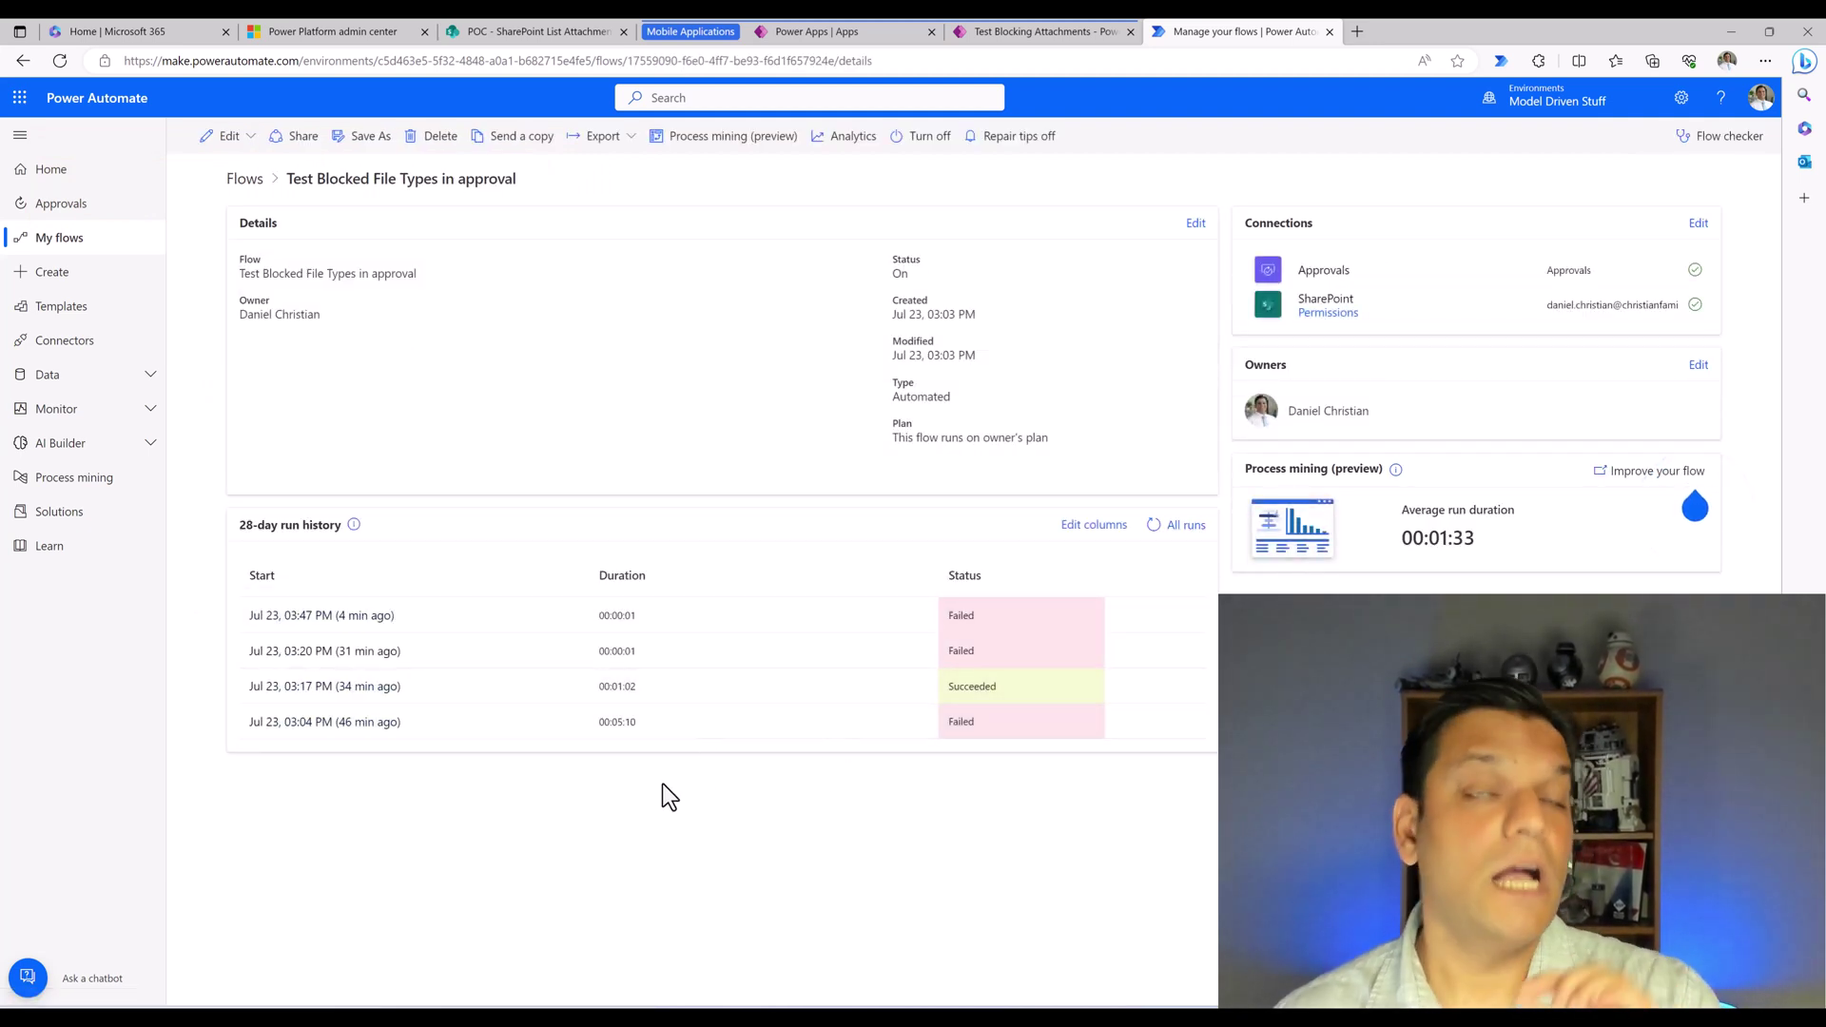
pyautogui.click(244, 143)
pyautogui.click(243, 172)
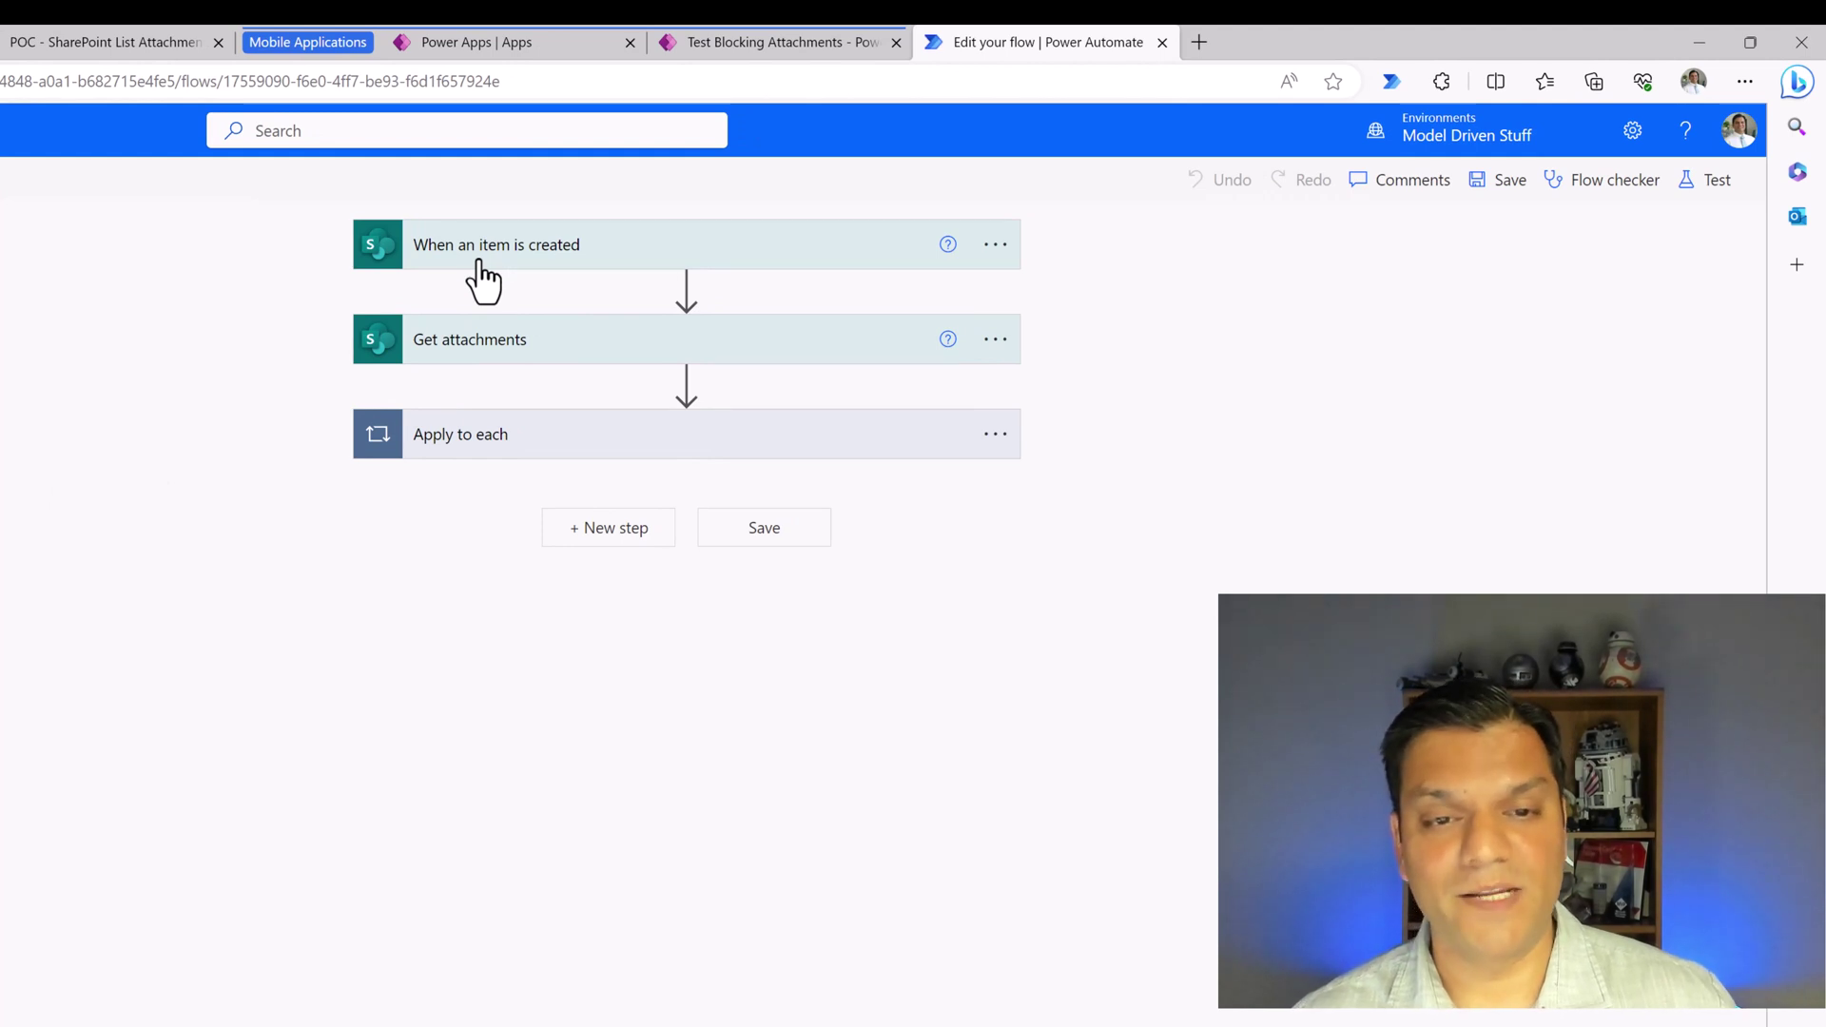
# - Expand the trigger, Get attachments, Apply to each and approval cards, showing the approval's advanced options
pyautogui.click(487, 255)
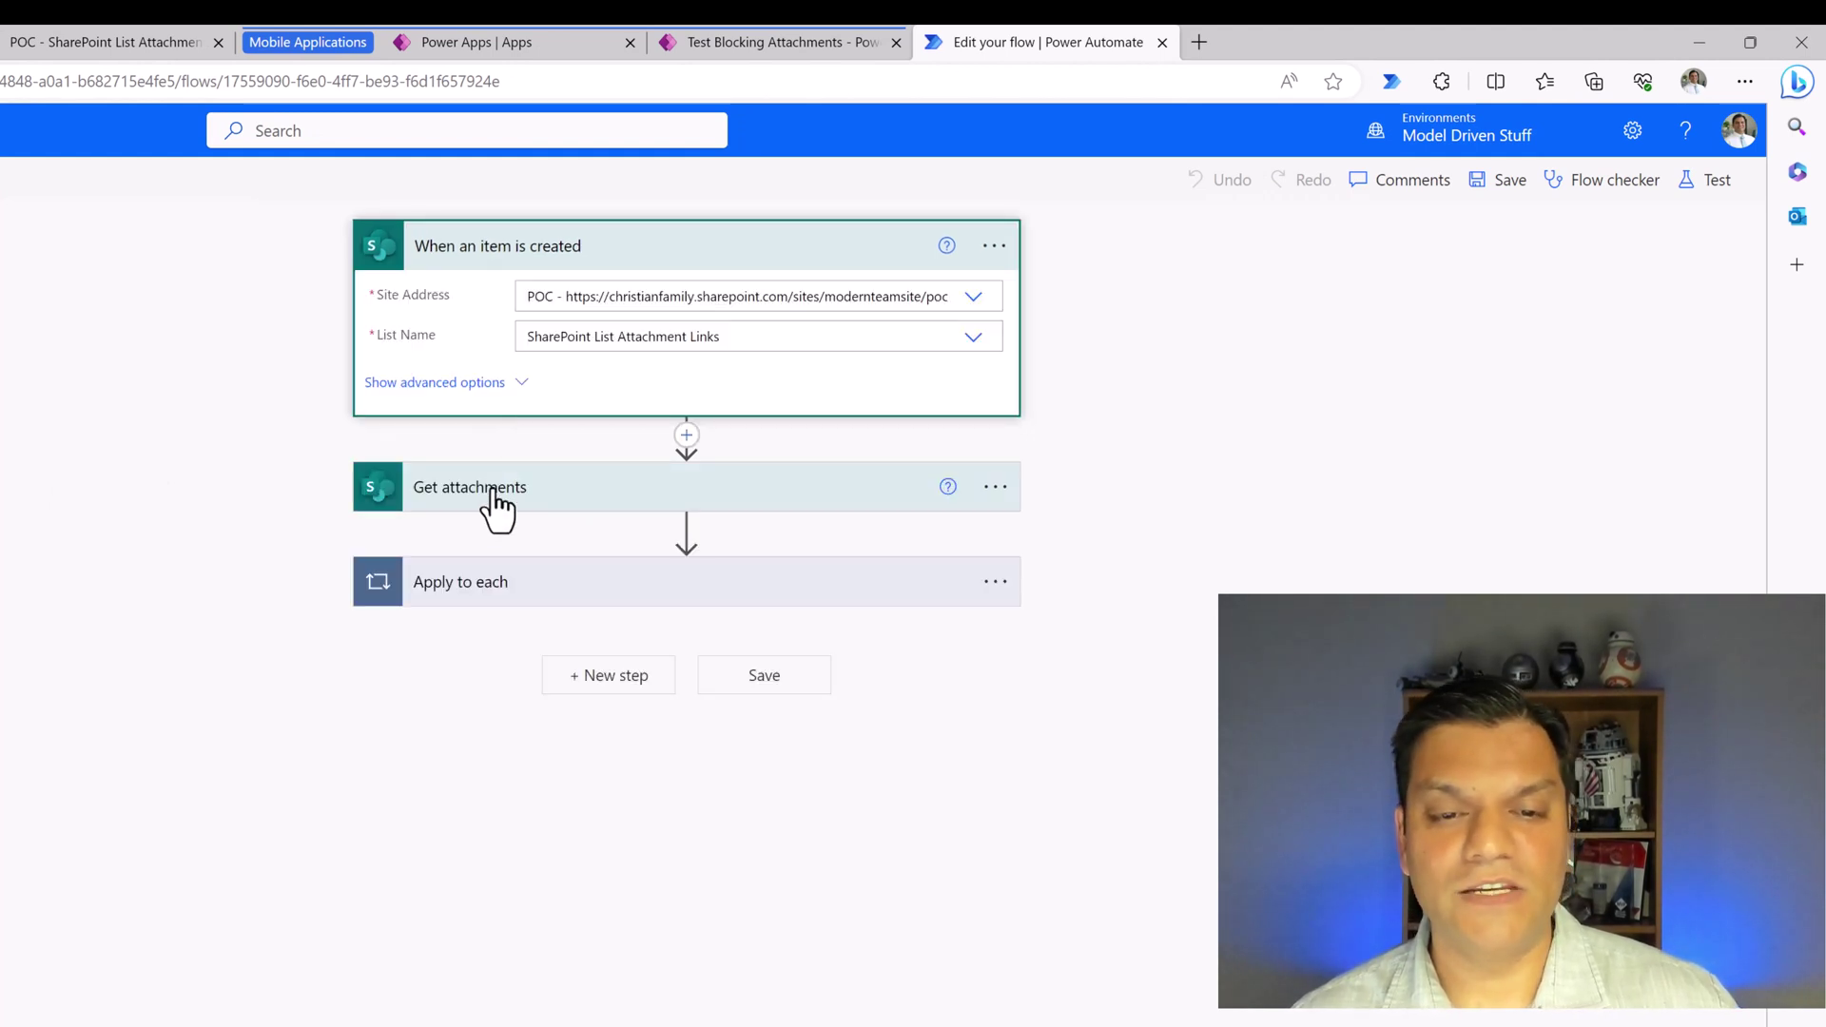
pyautogui.click(489, 504)
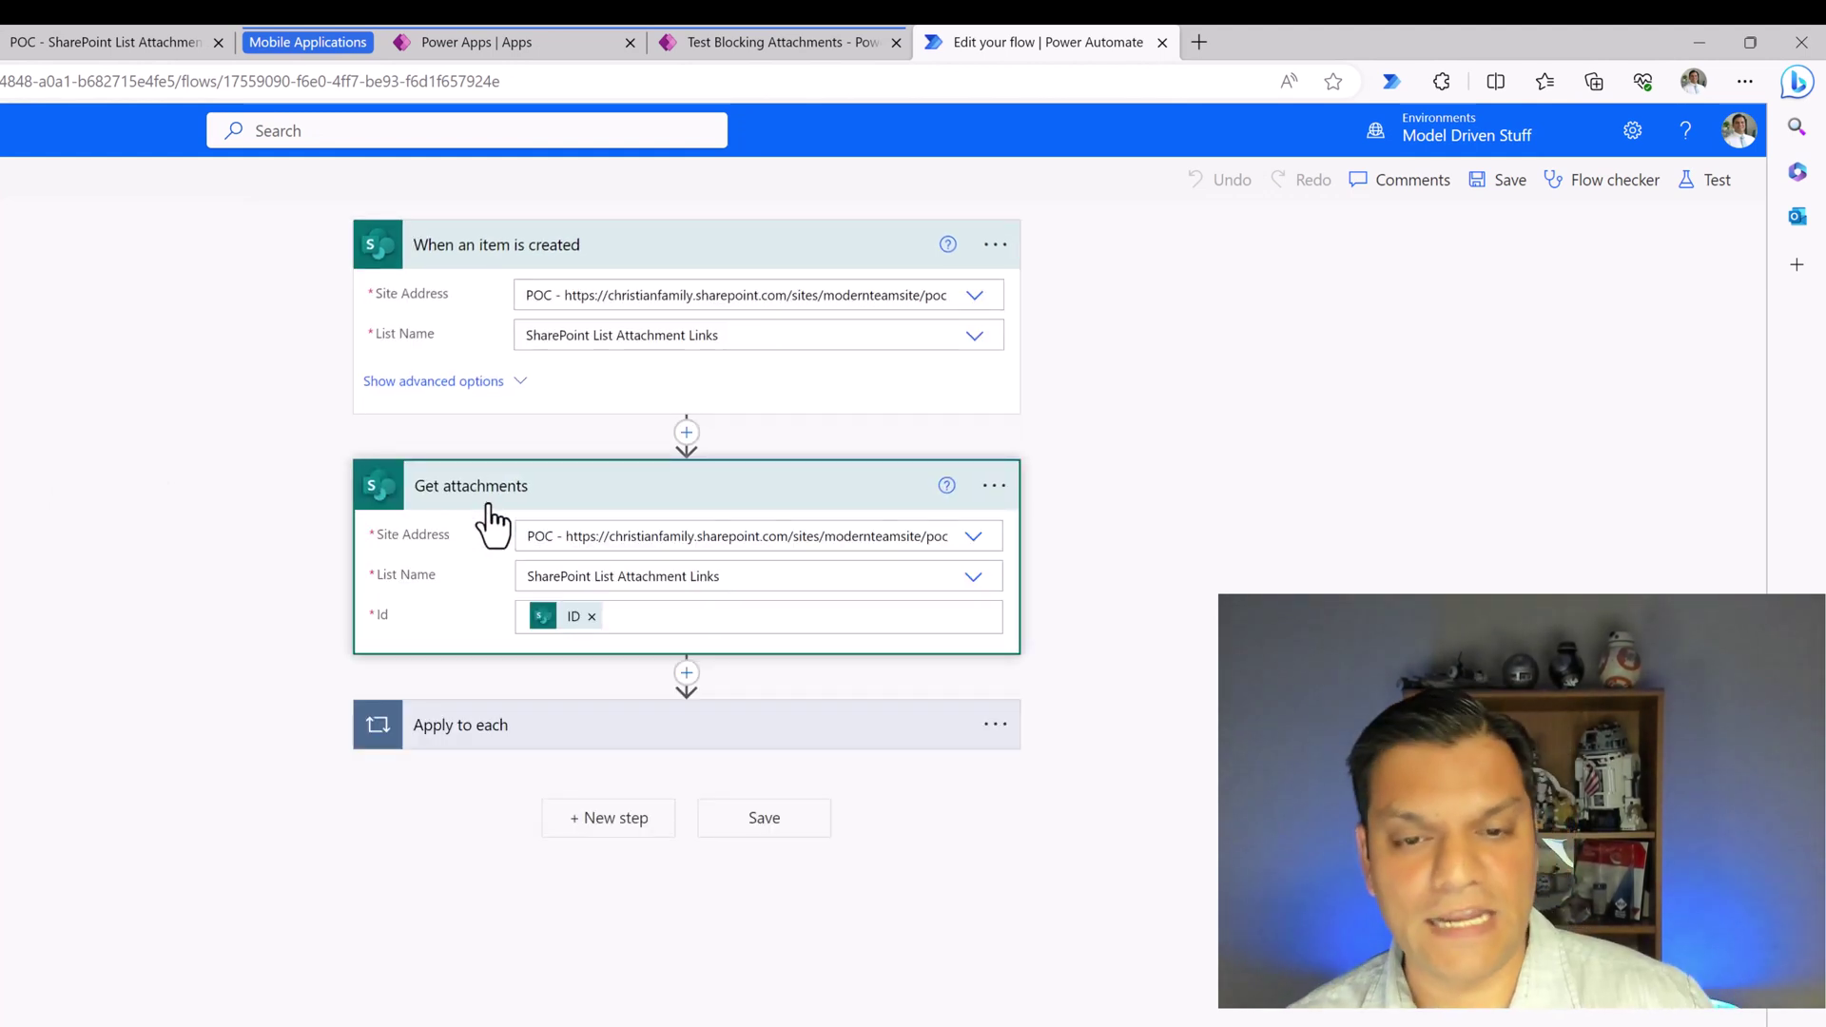
pyautogui.click(476, 734)
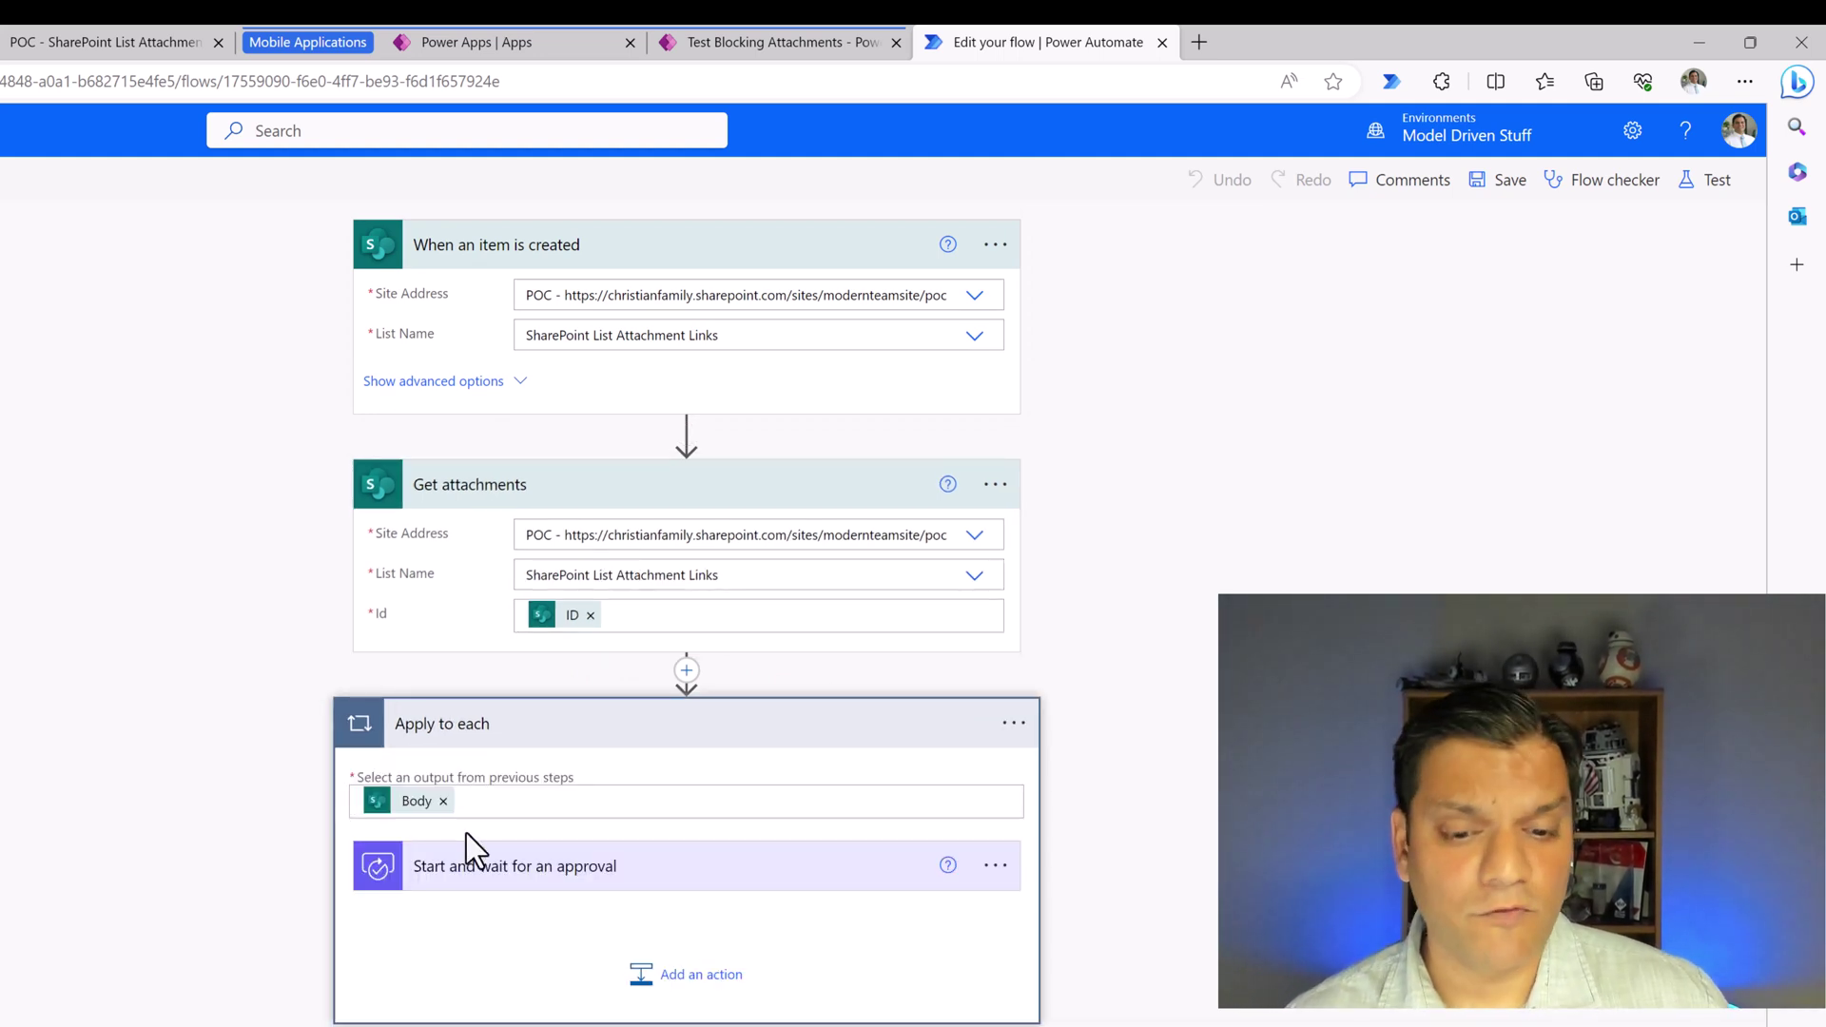
pyautogui.click(475, 869)
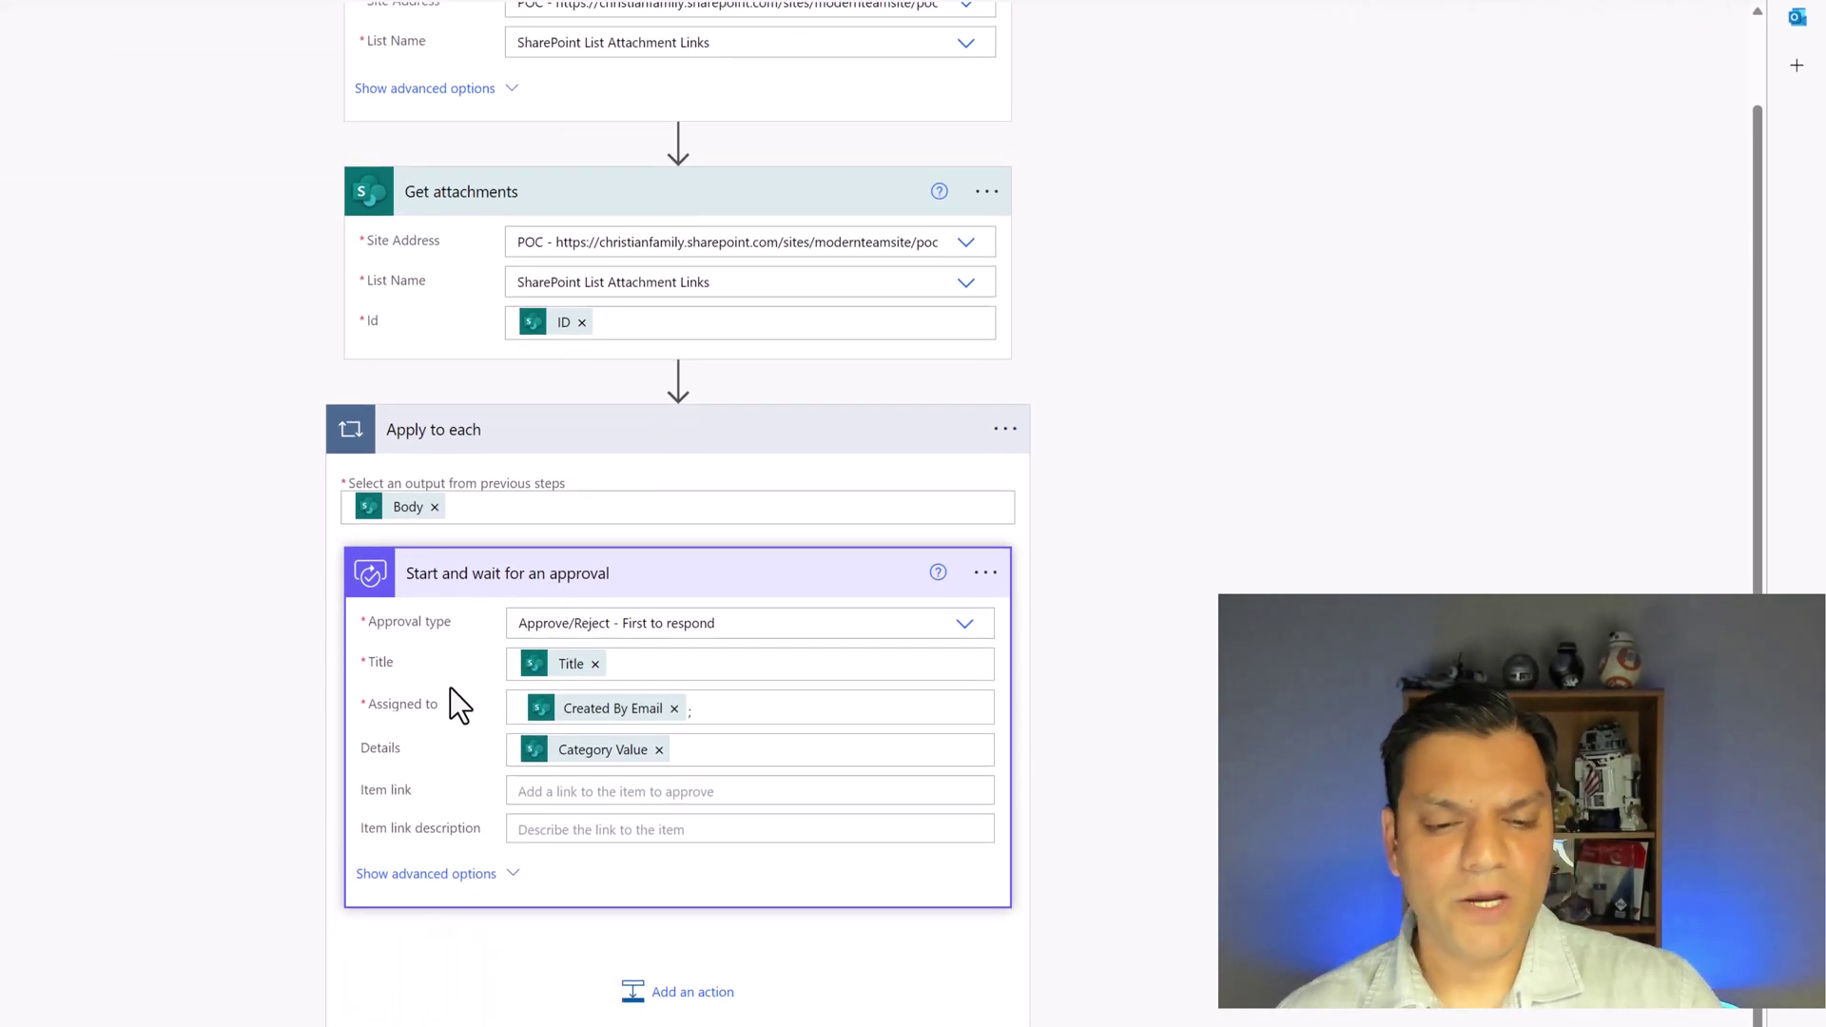
pyautogui.click(394, 882)
pyautogui.scroll(-3, 294, 890)
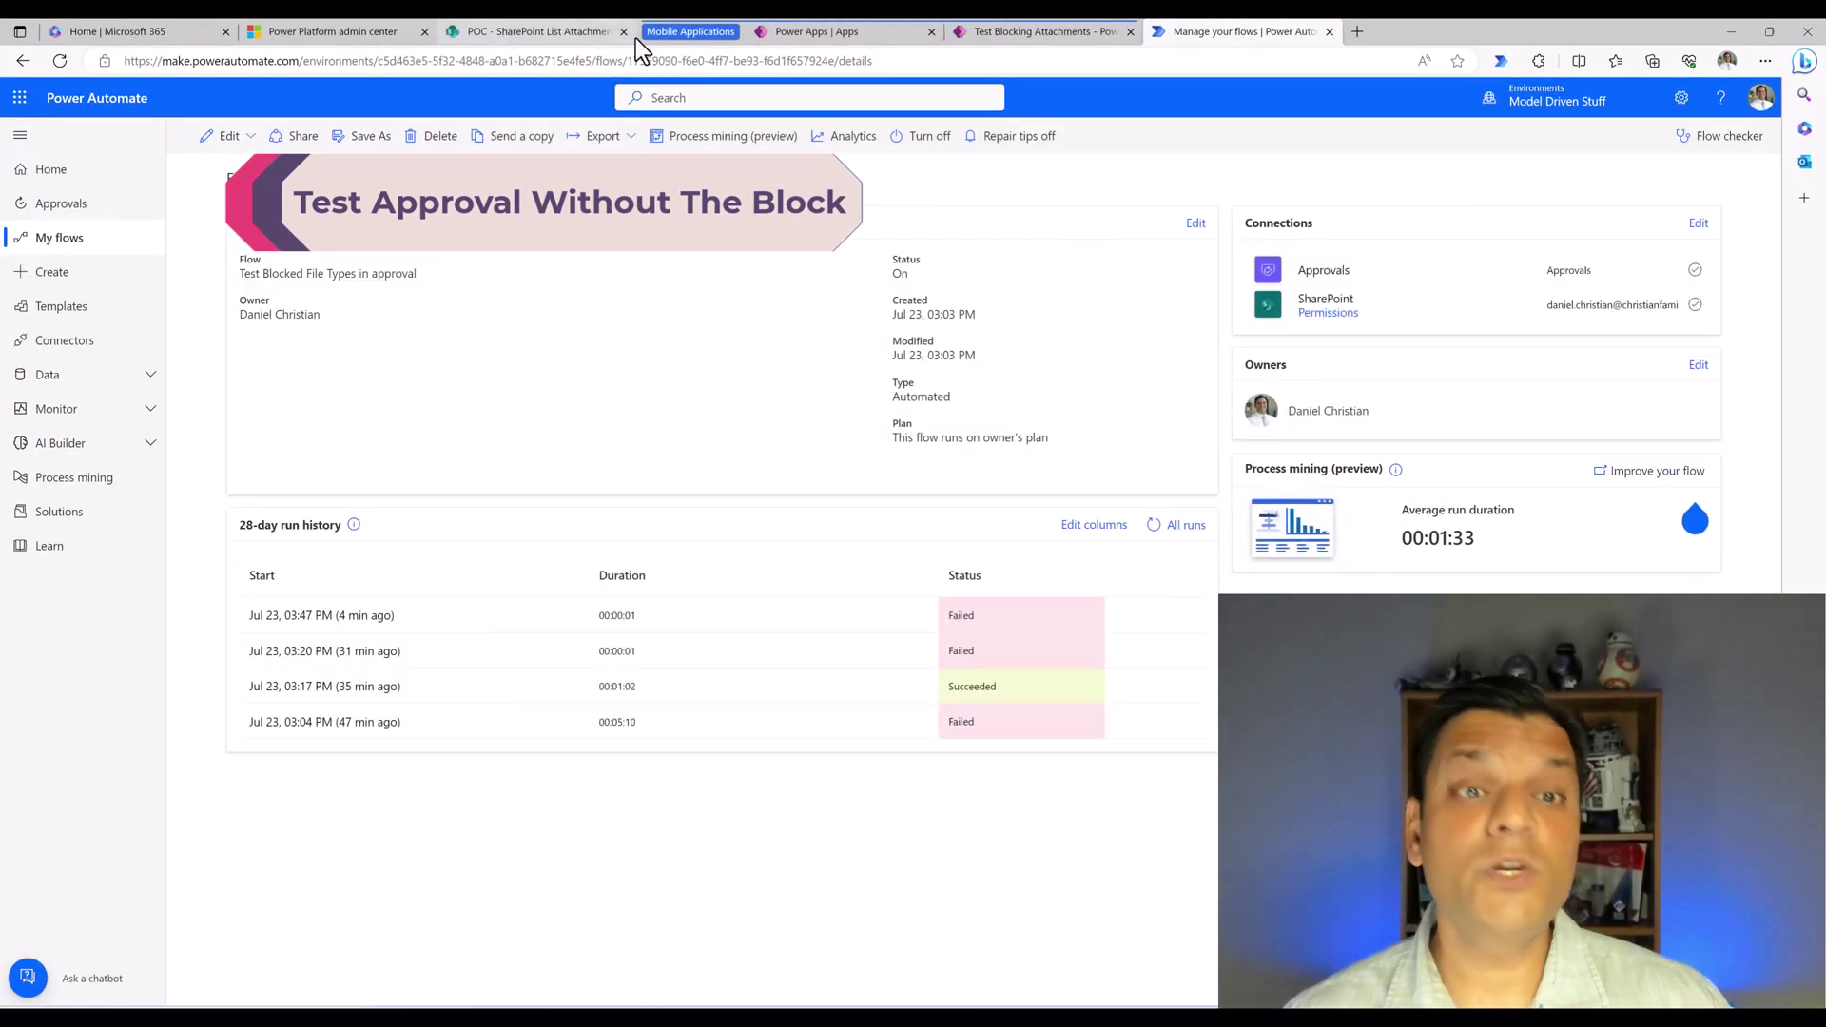
# - Start a new record in Test Blocking Attachments titled 'Live demo #1' with category Personal
pyautogui.click(970, 31)
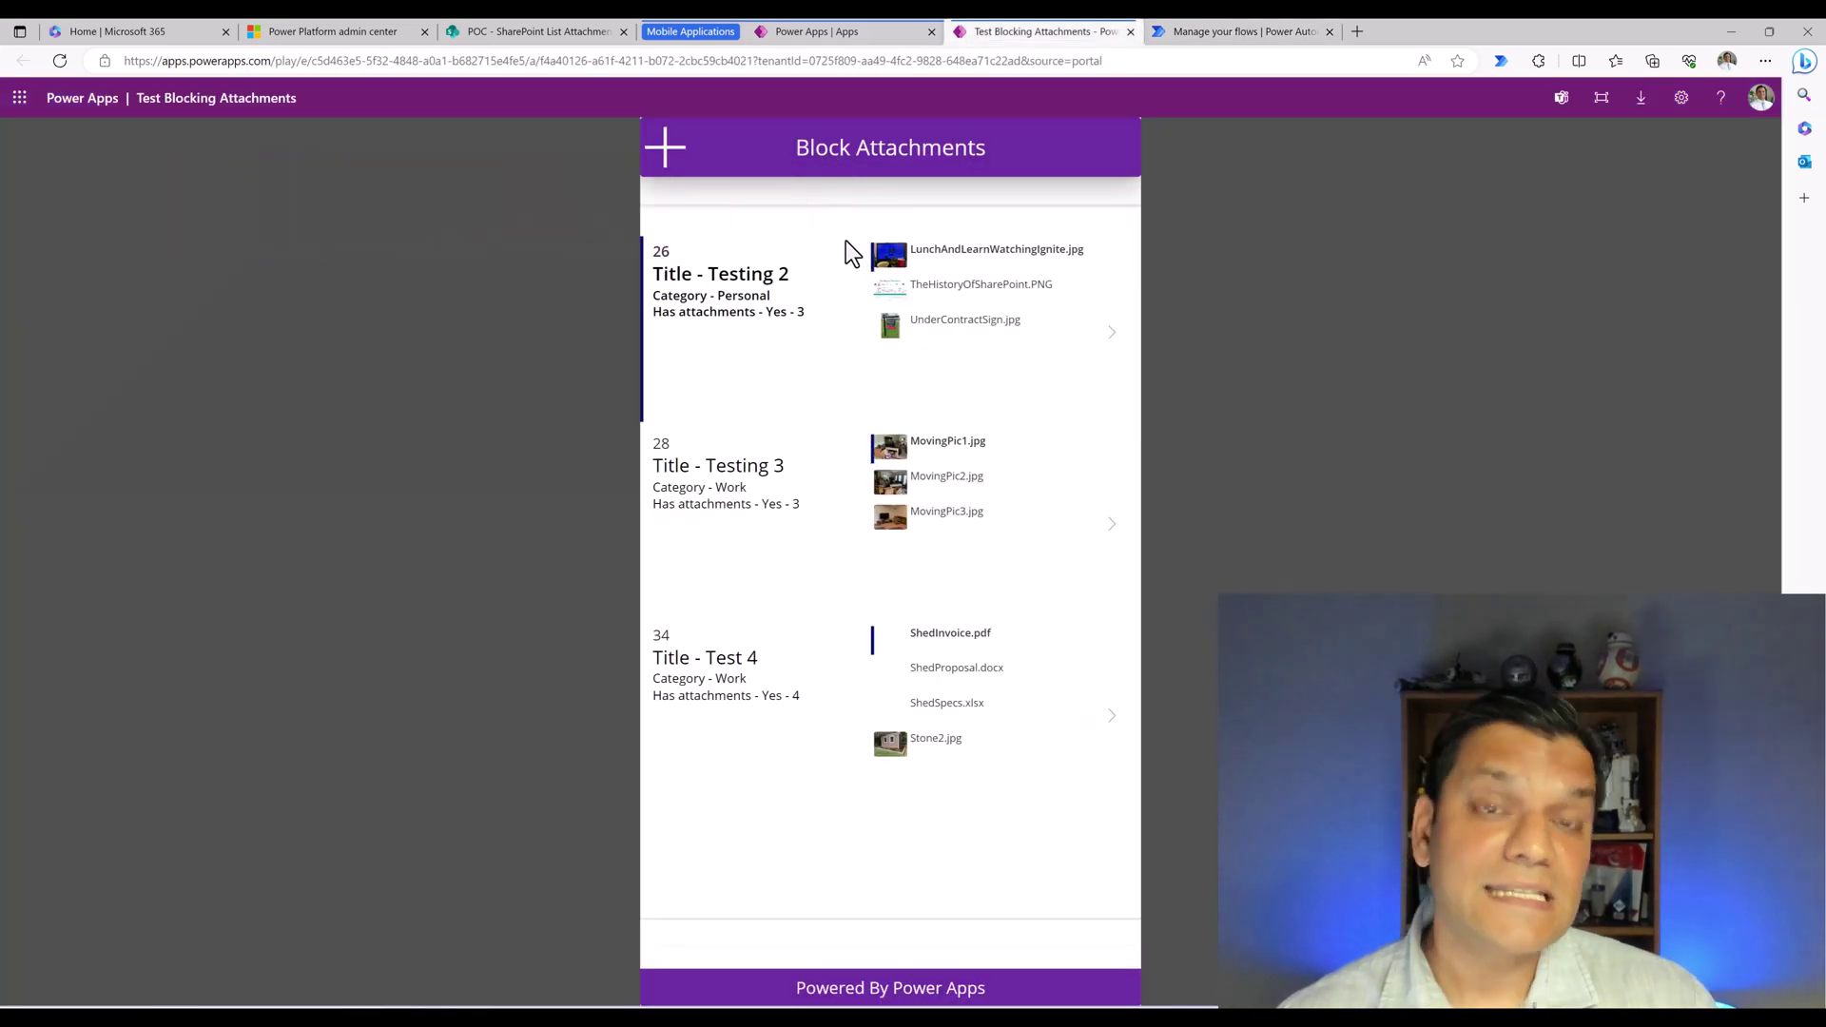
pyautogui.click(670, 164)
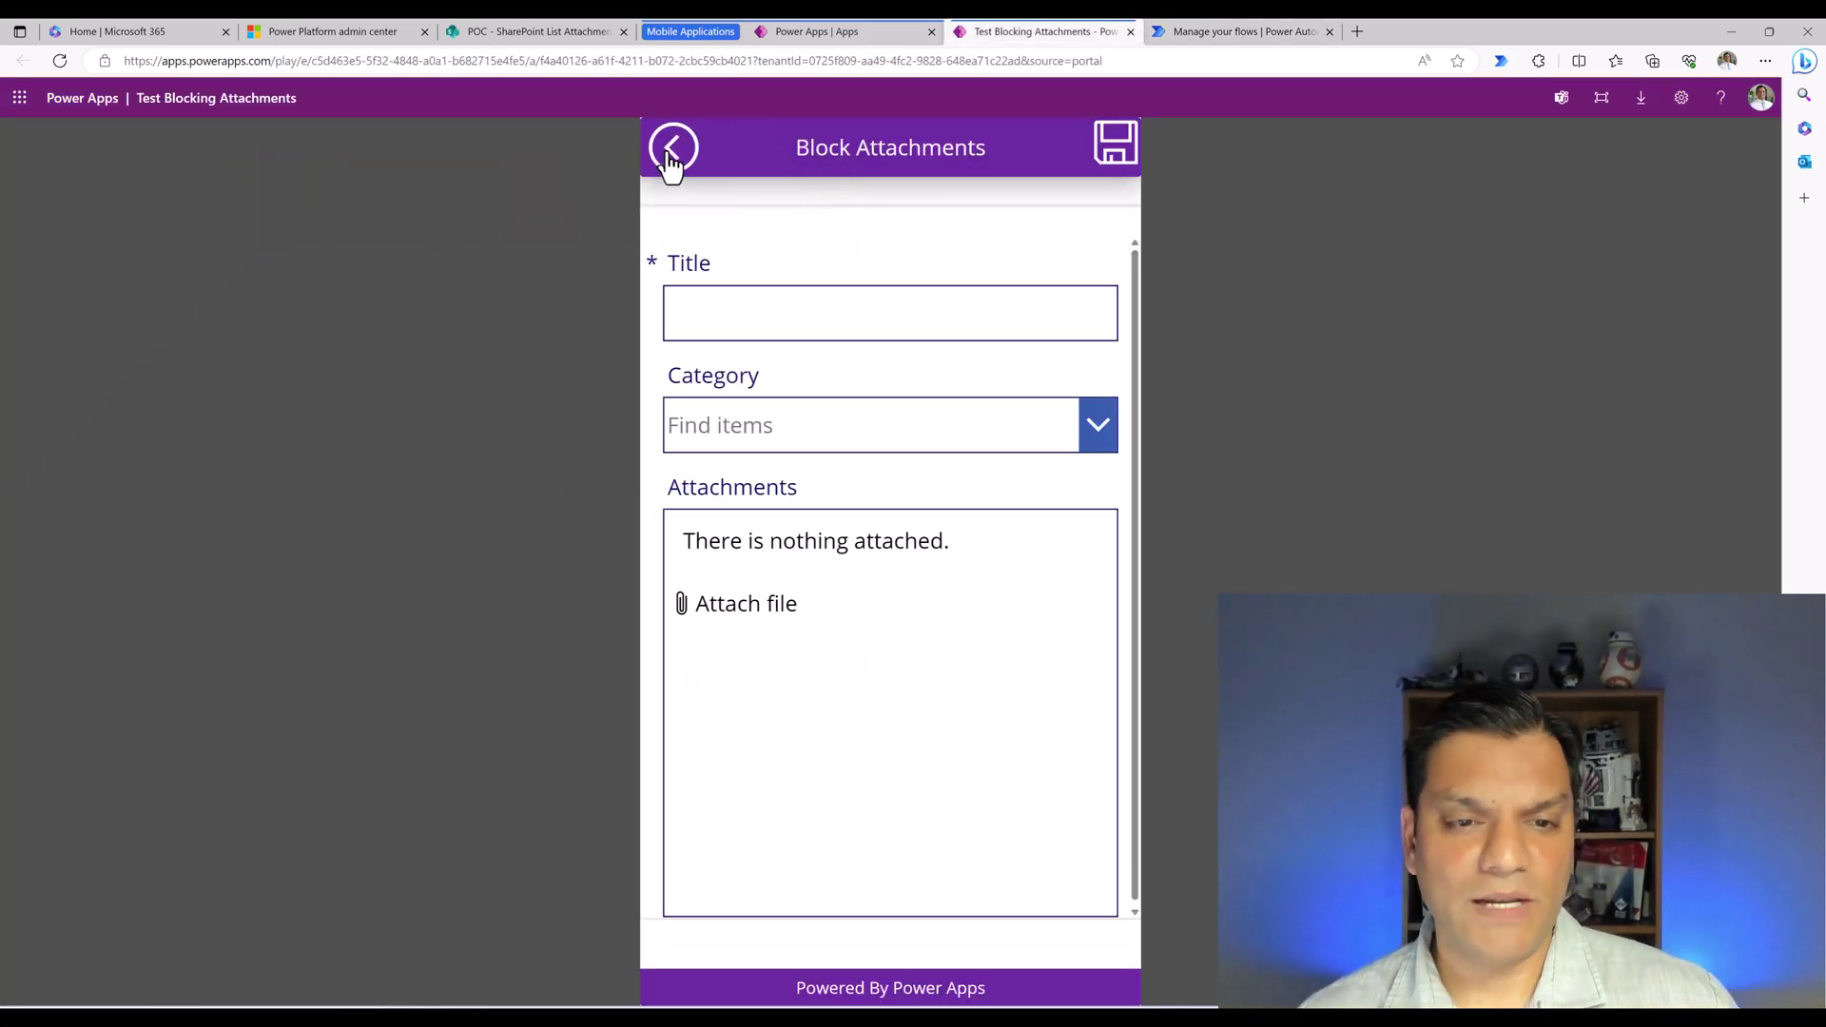
pyautogui.click(729, 324)
pyautogui.write('Li')
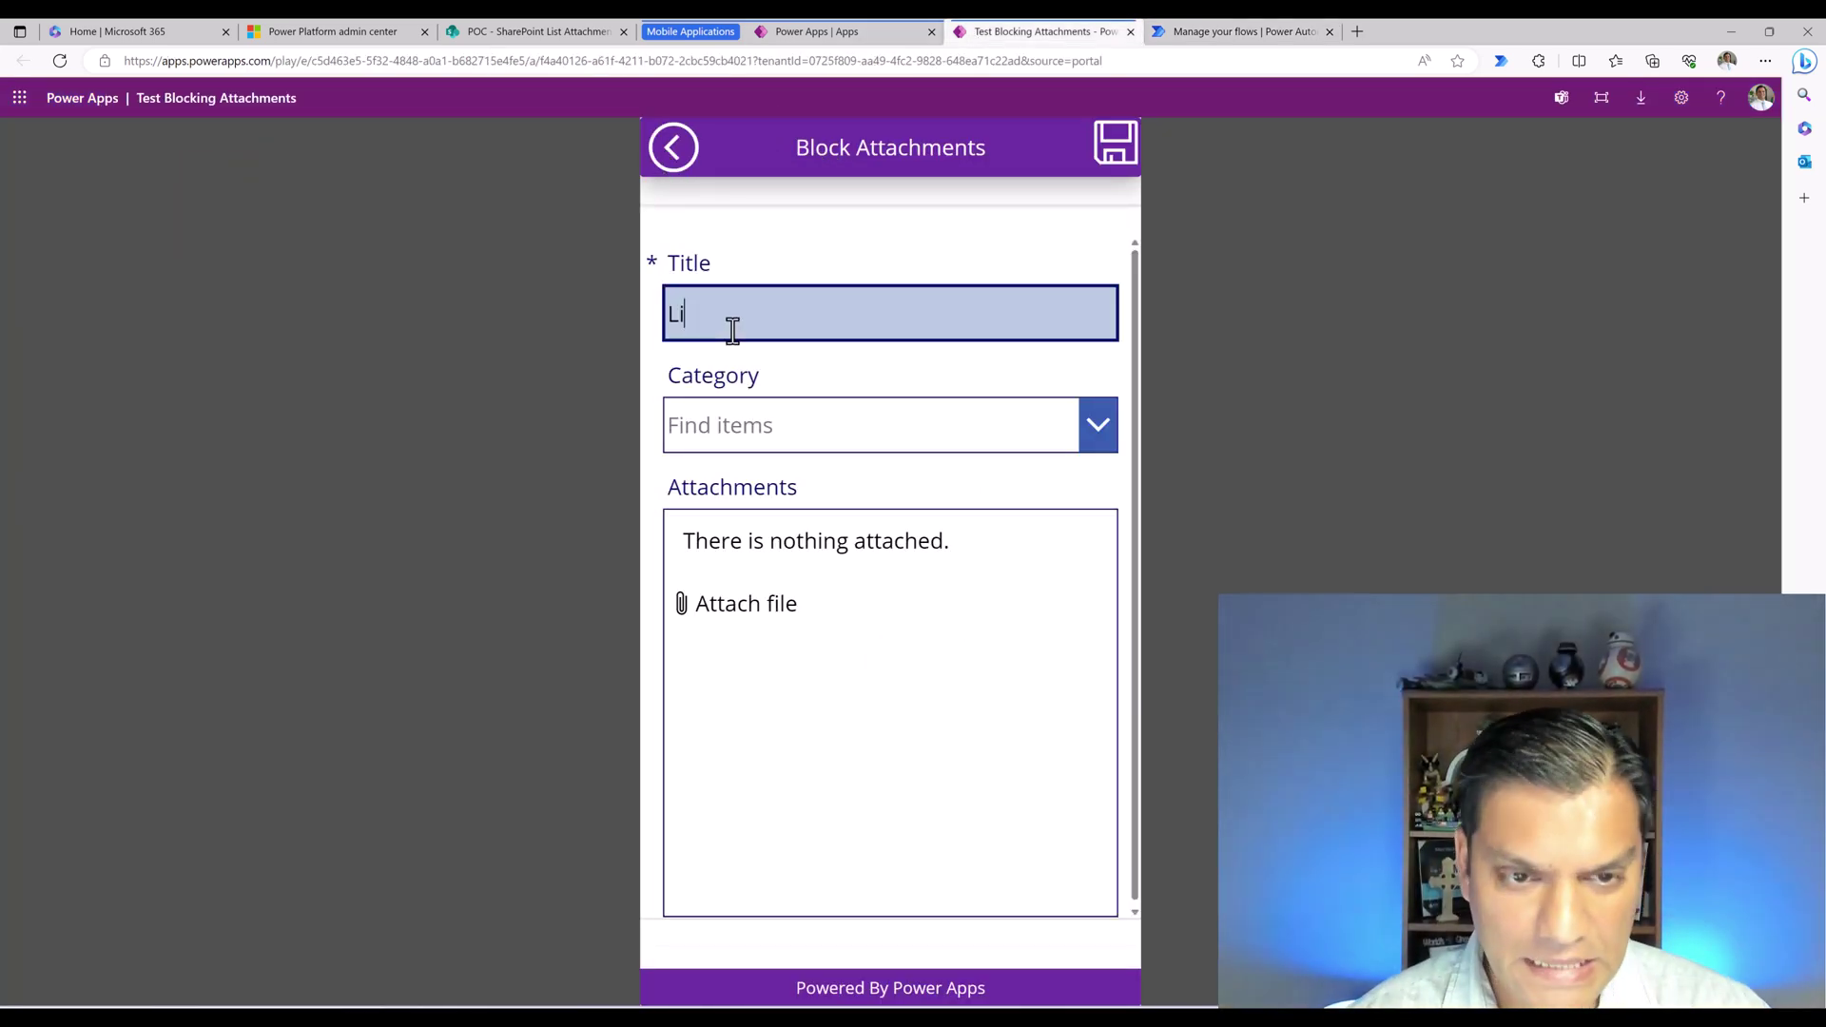
pyautogui.write('ve demo #1')
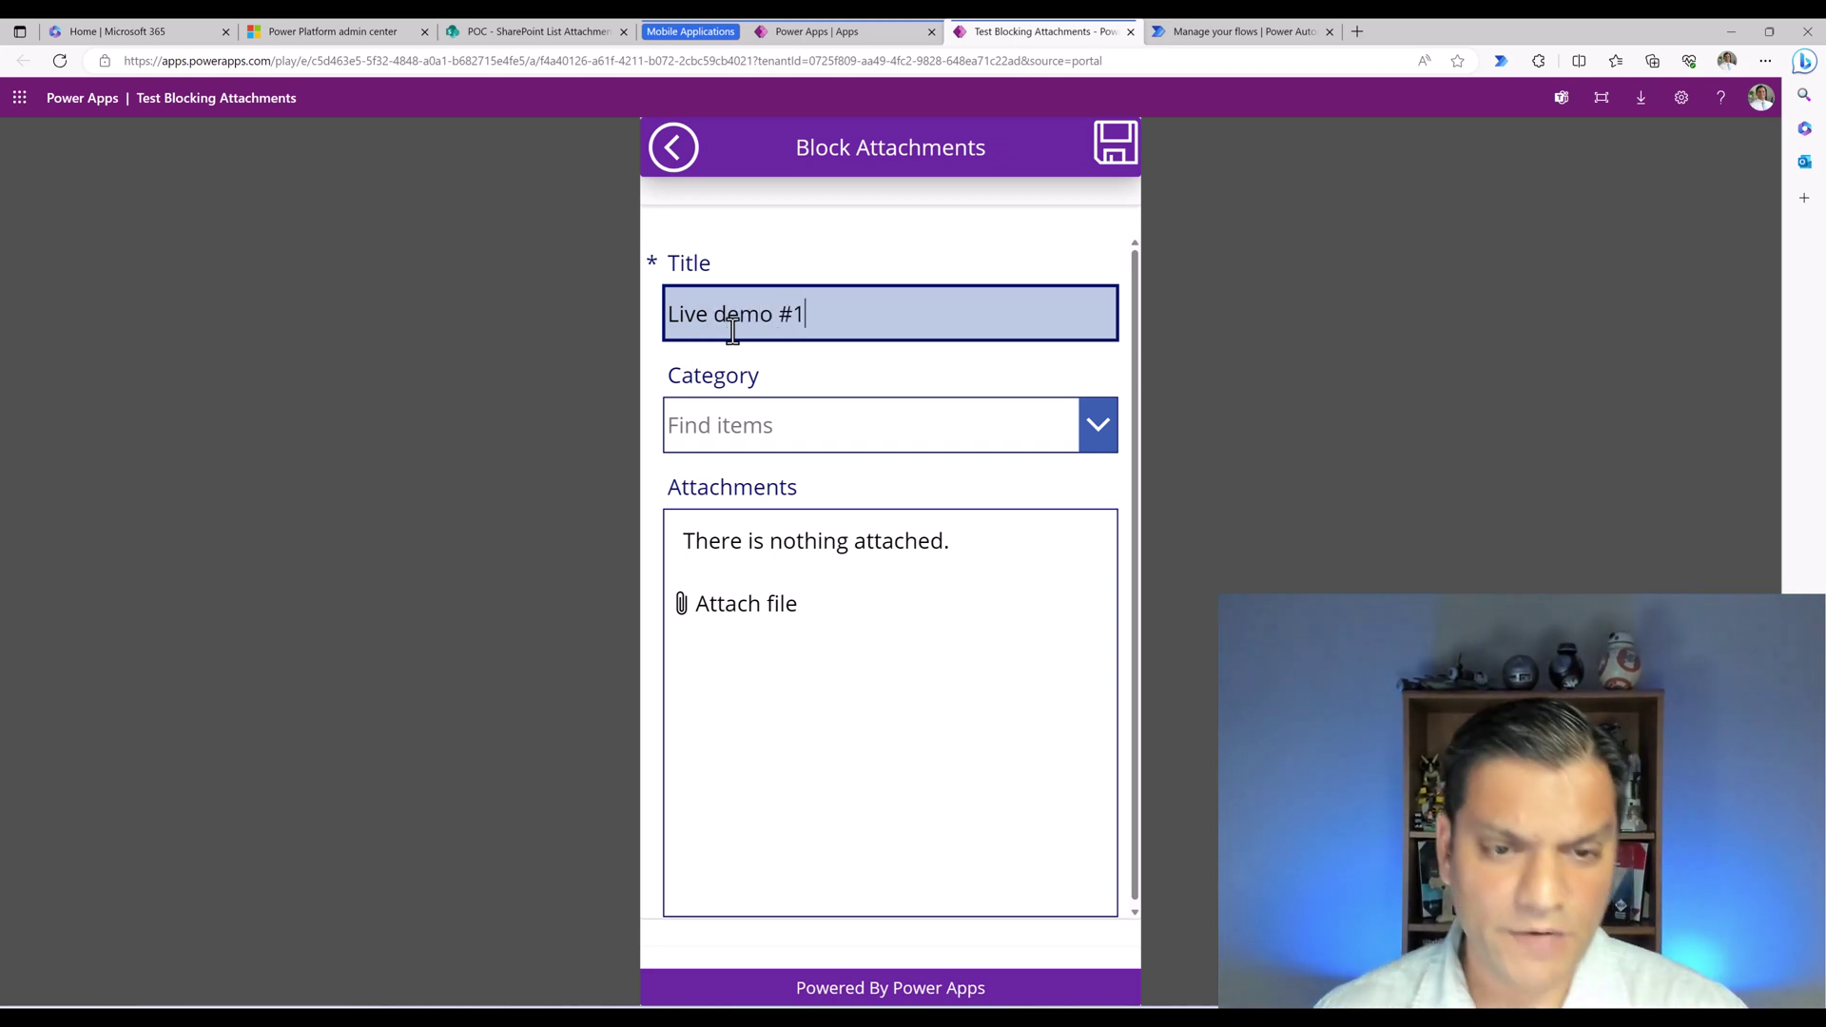
pyautogui.press('Tab')
pyautogui.click(814, 426)
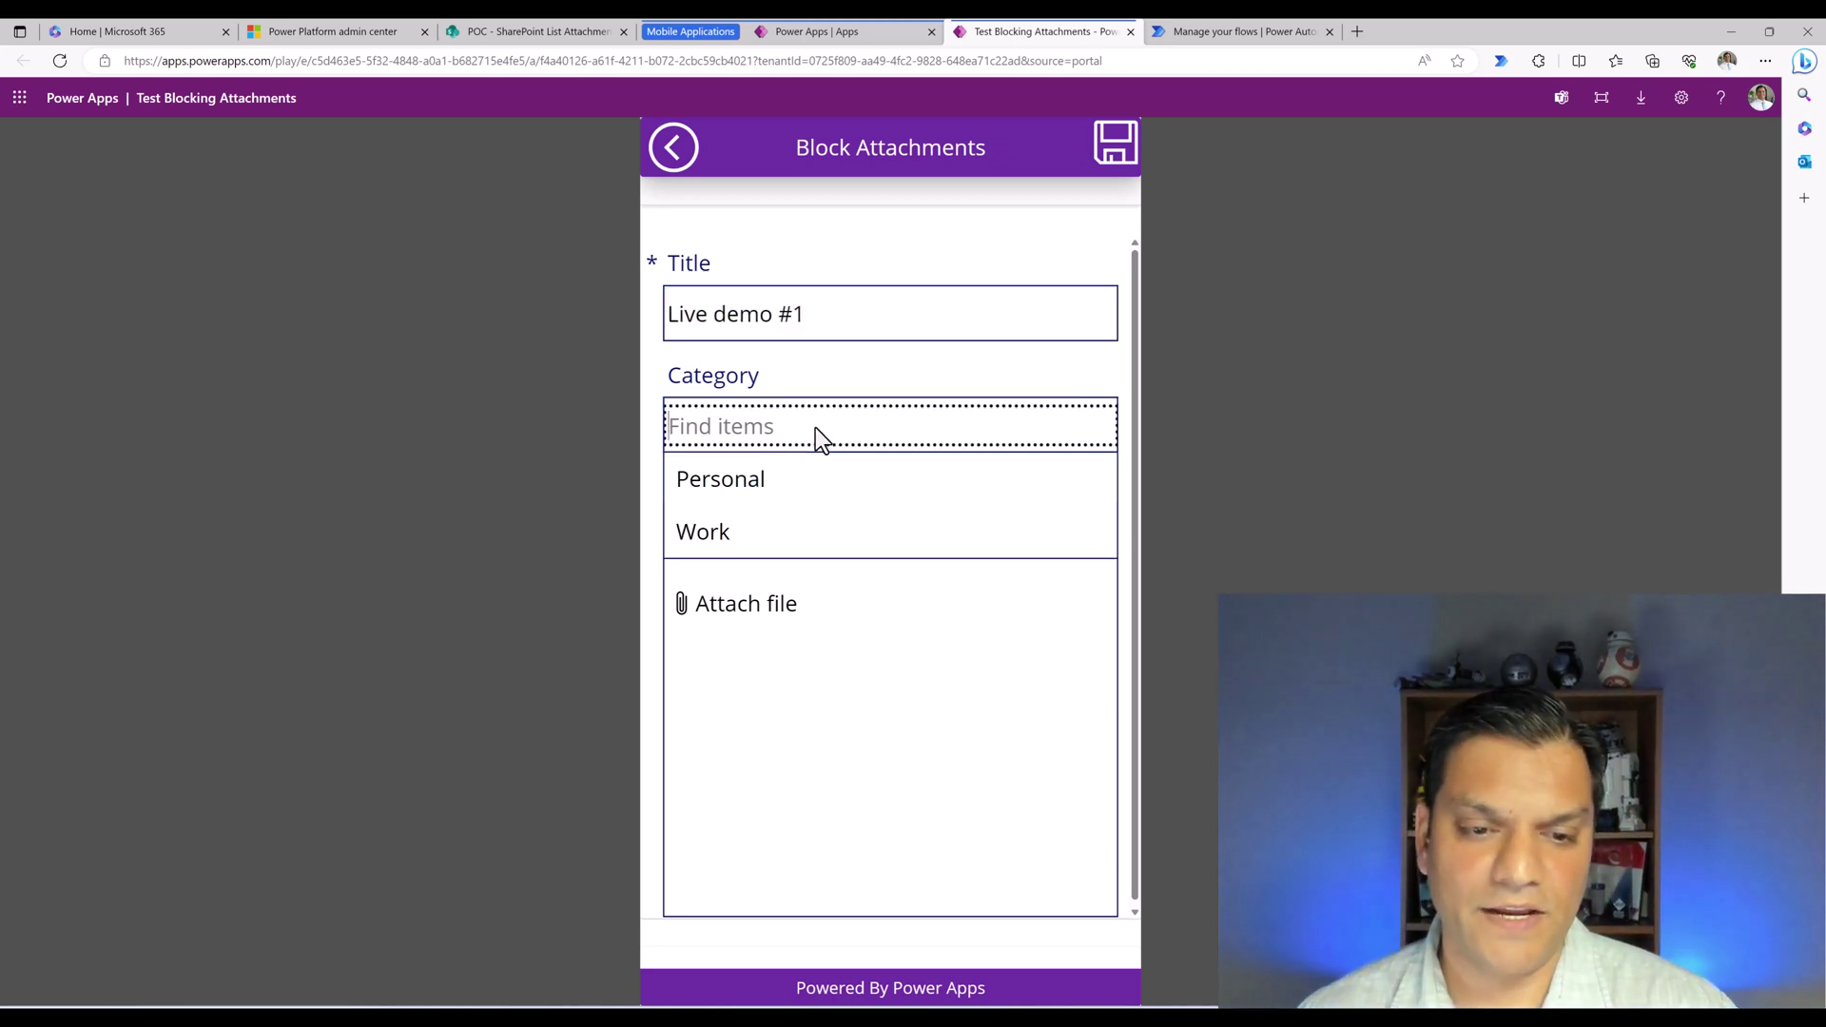
pyautogui.click(767, 481)
# - Attach countries.csv to the record and save it
pyautogui.click(709, 609)
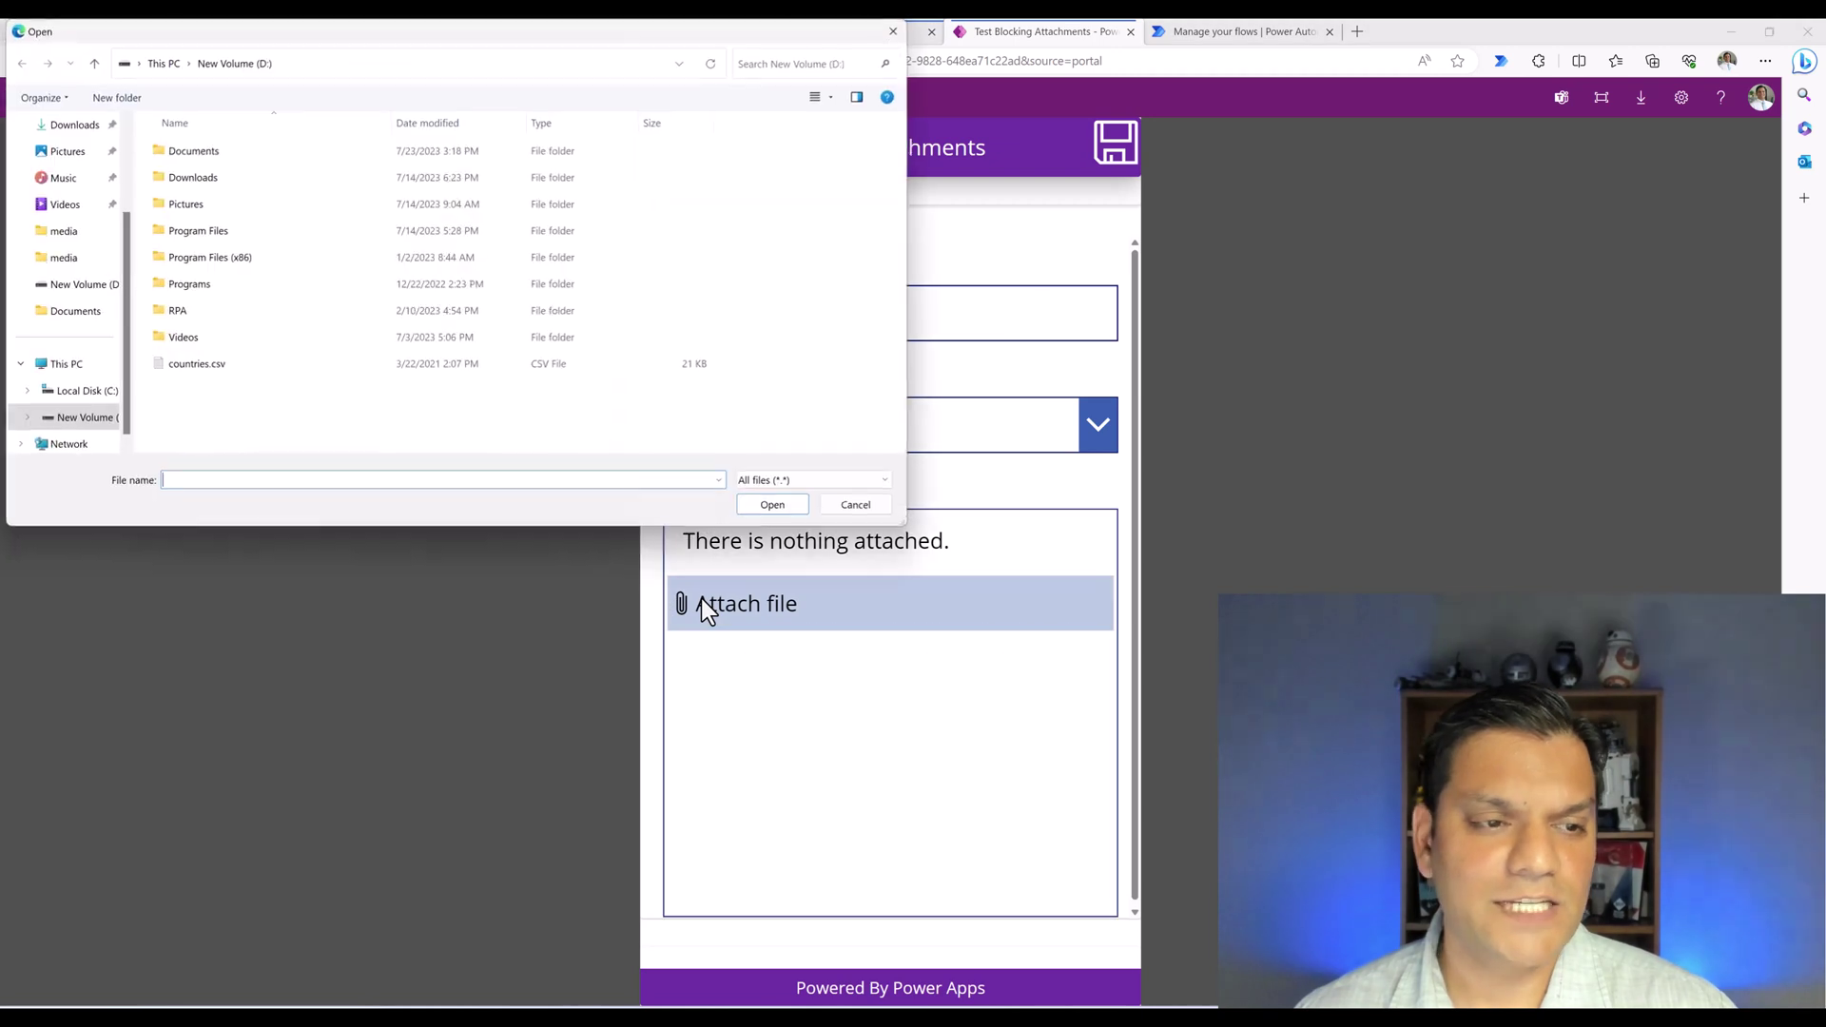
pyautogui.click(199, 365)
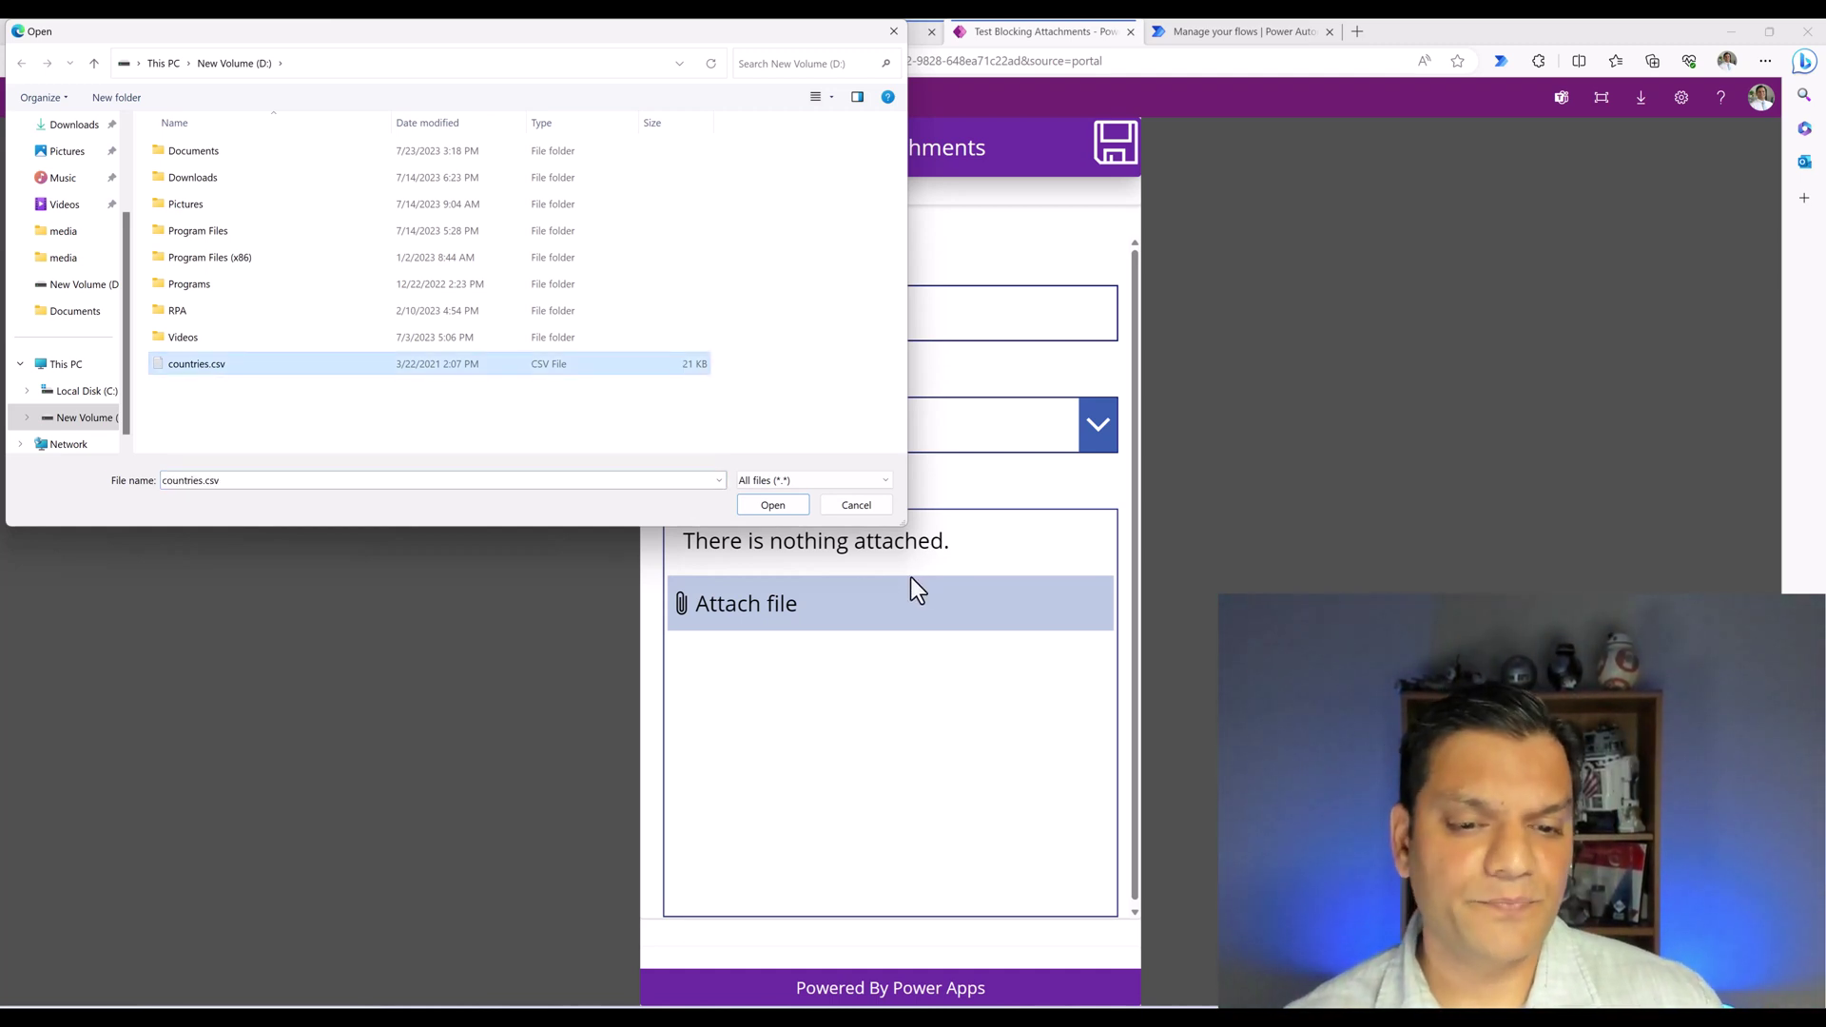
pyautogui.click(795, 509)
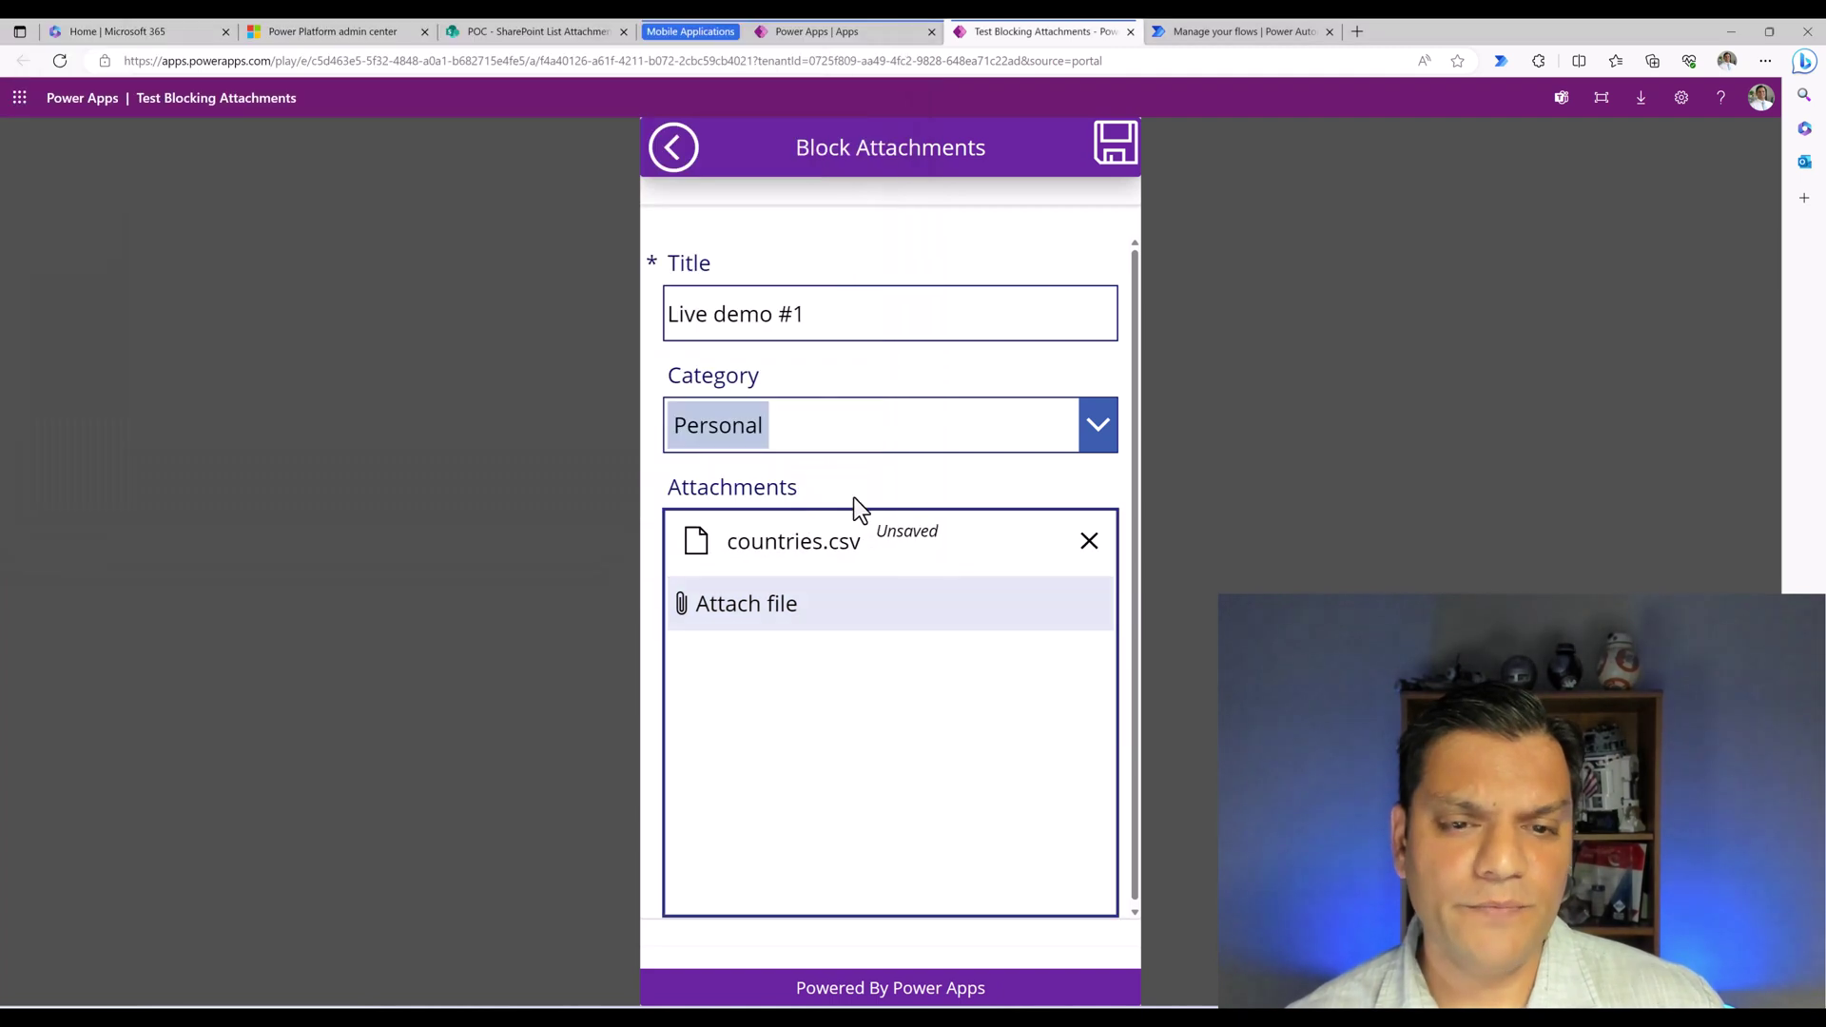
pyautogui.click(1111, 168)
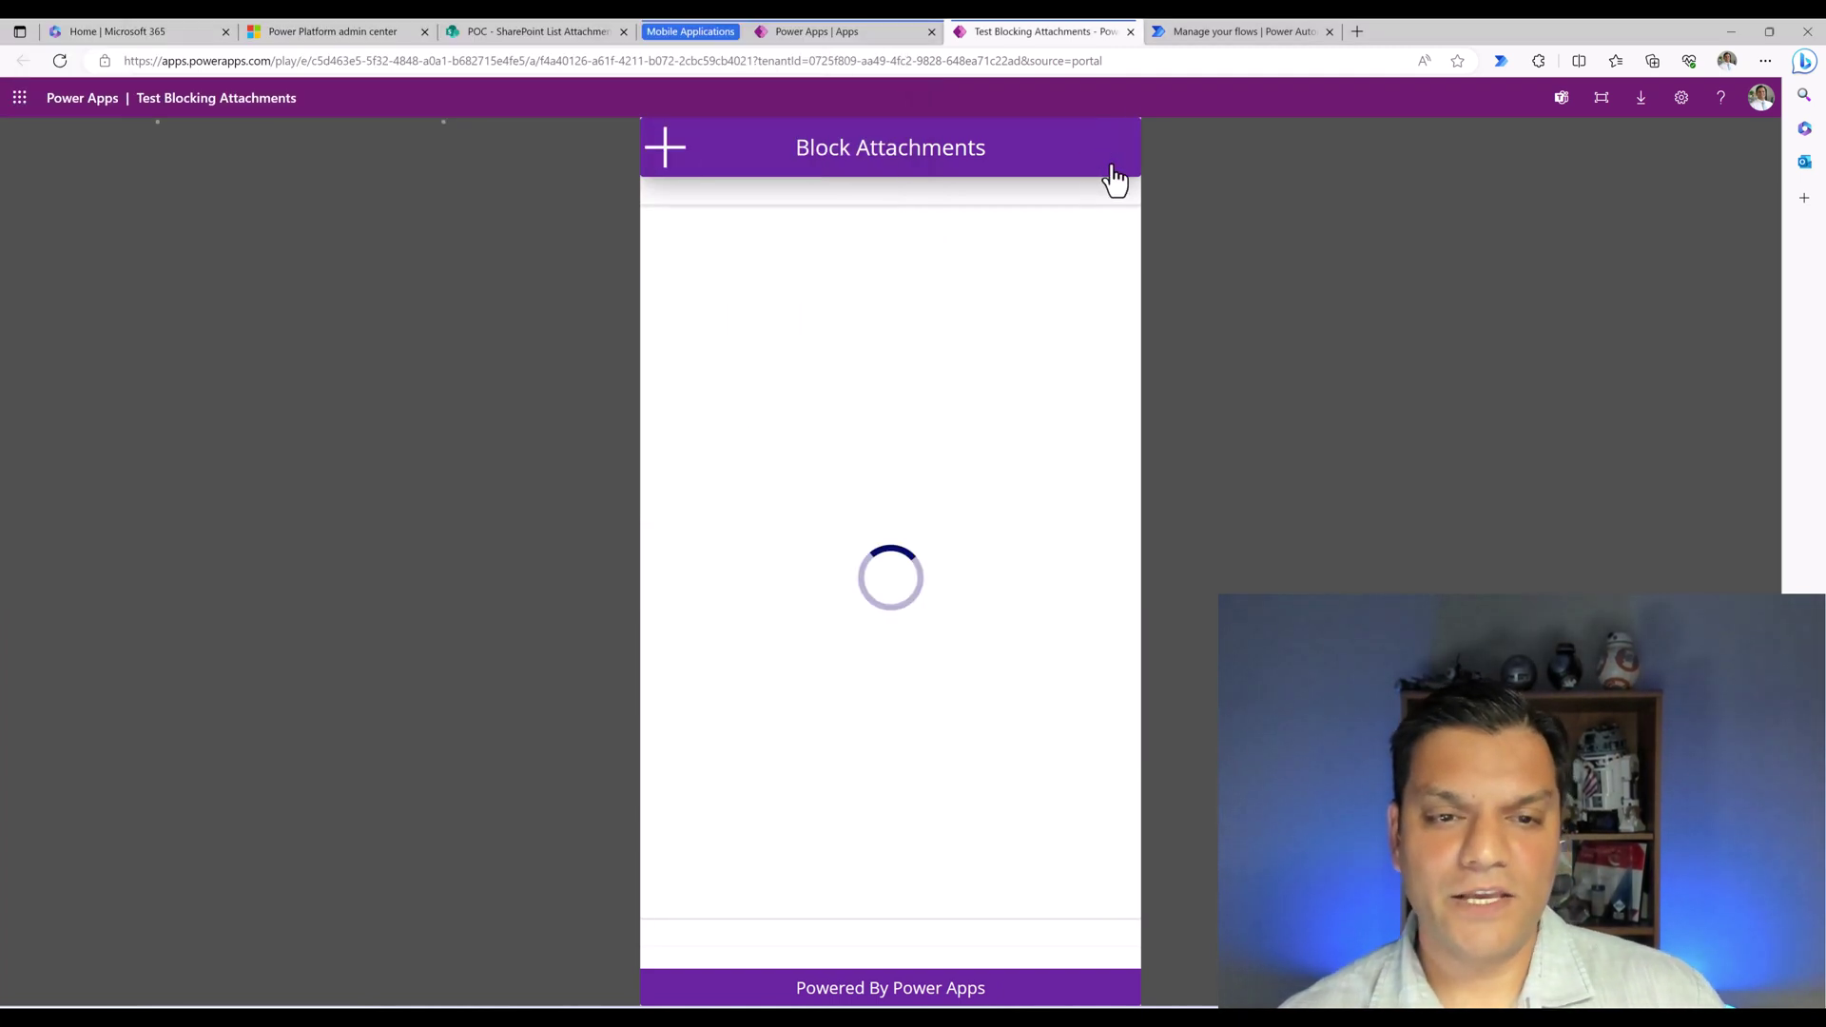
# - Reload the SharePoint list to confirm item 42 Live demo #1, then return to the flow's details
pyautogui.click(520, 28)
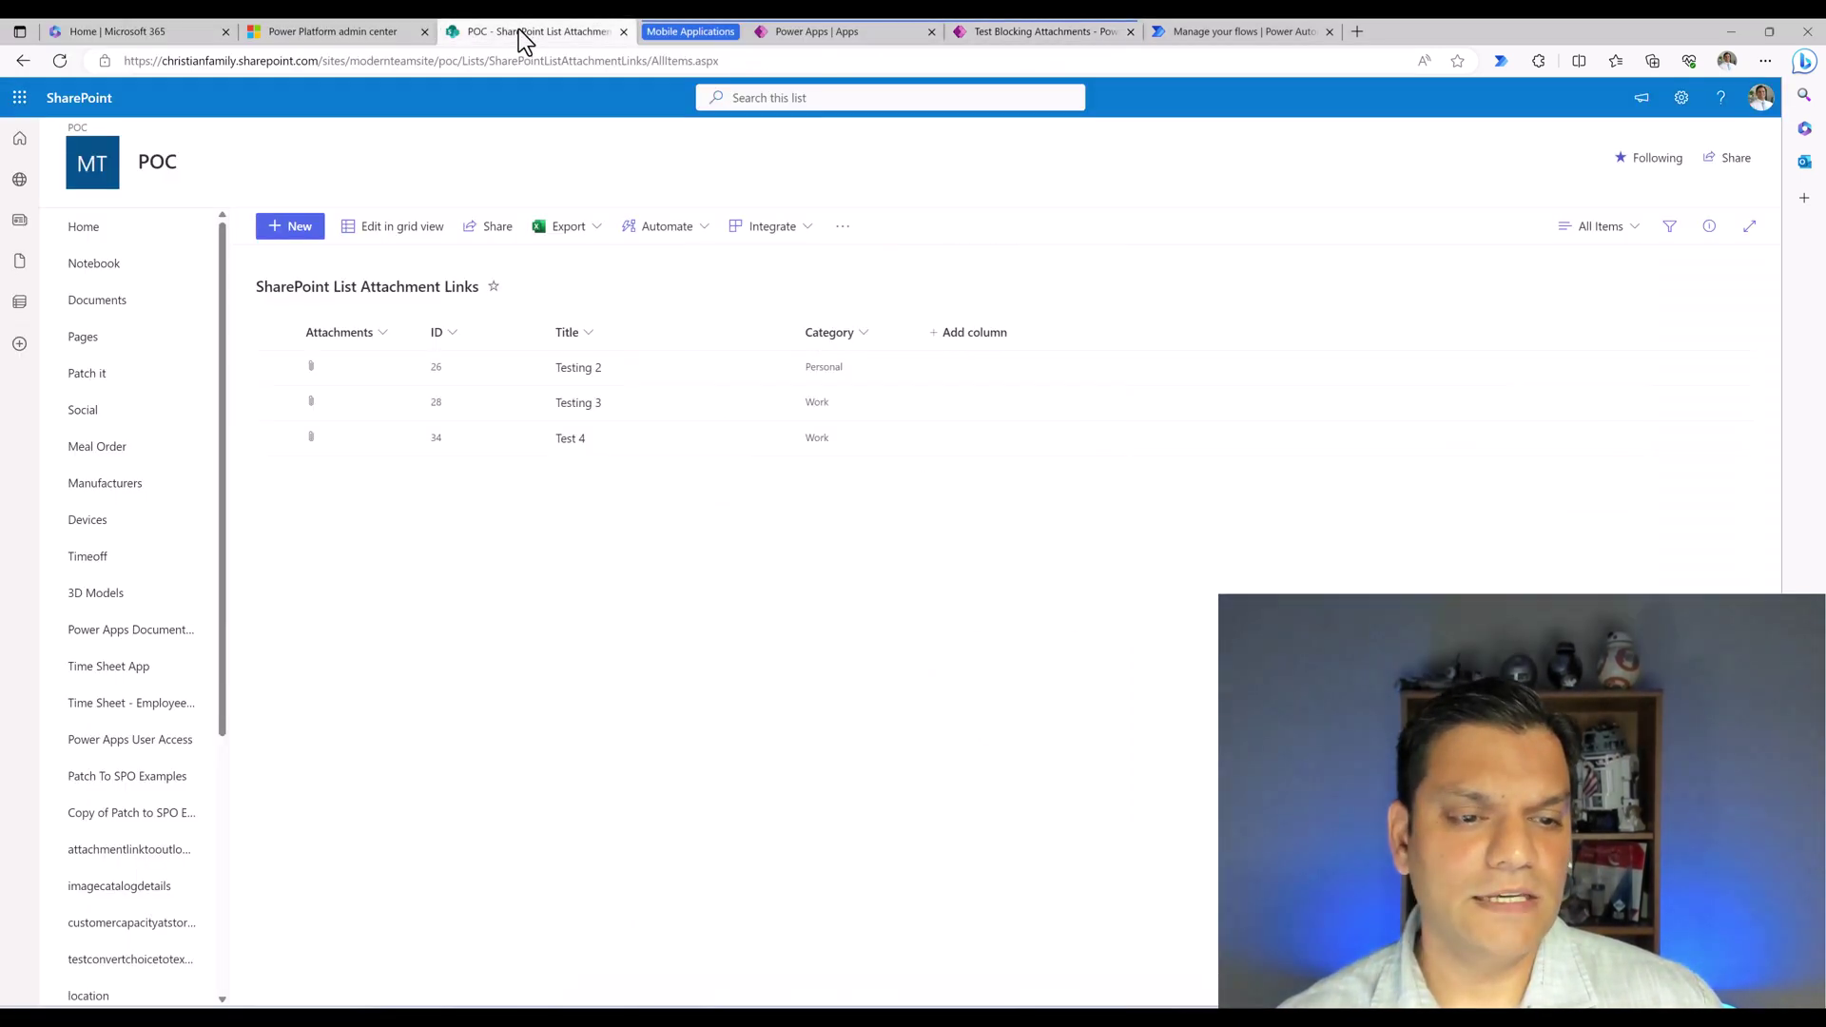
pyautogui.click(59, 61)
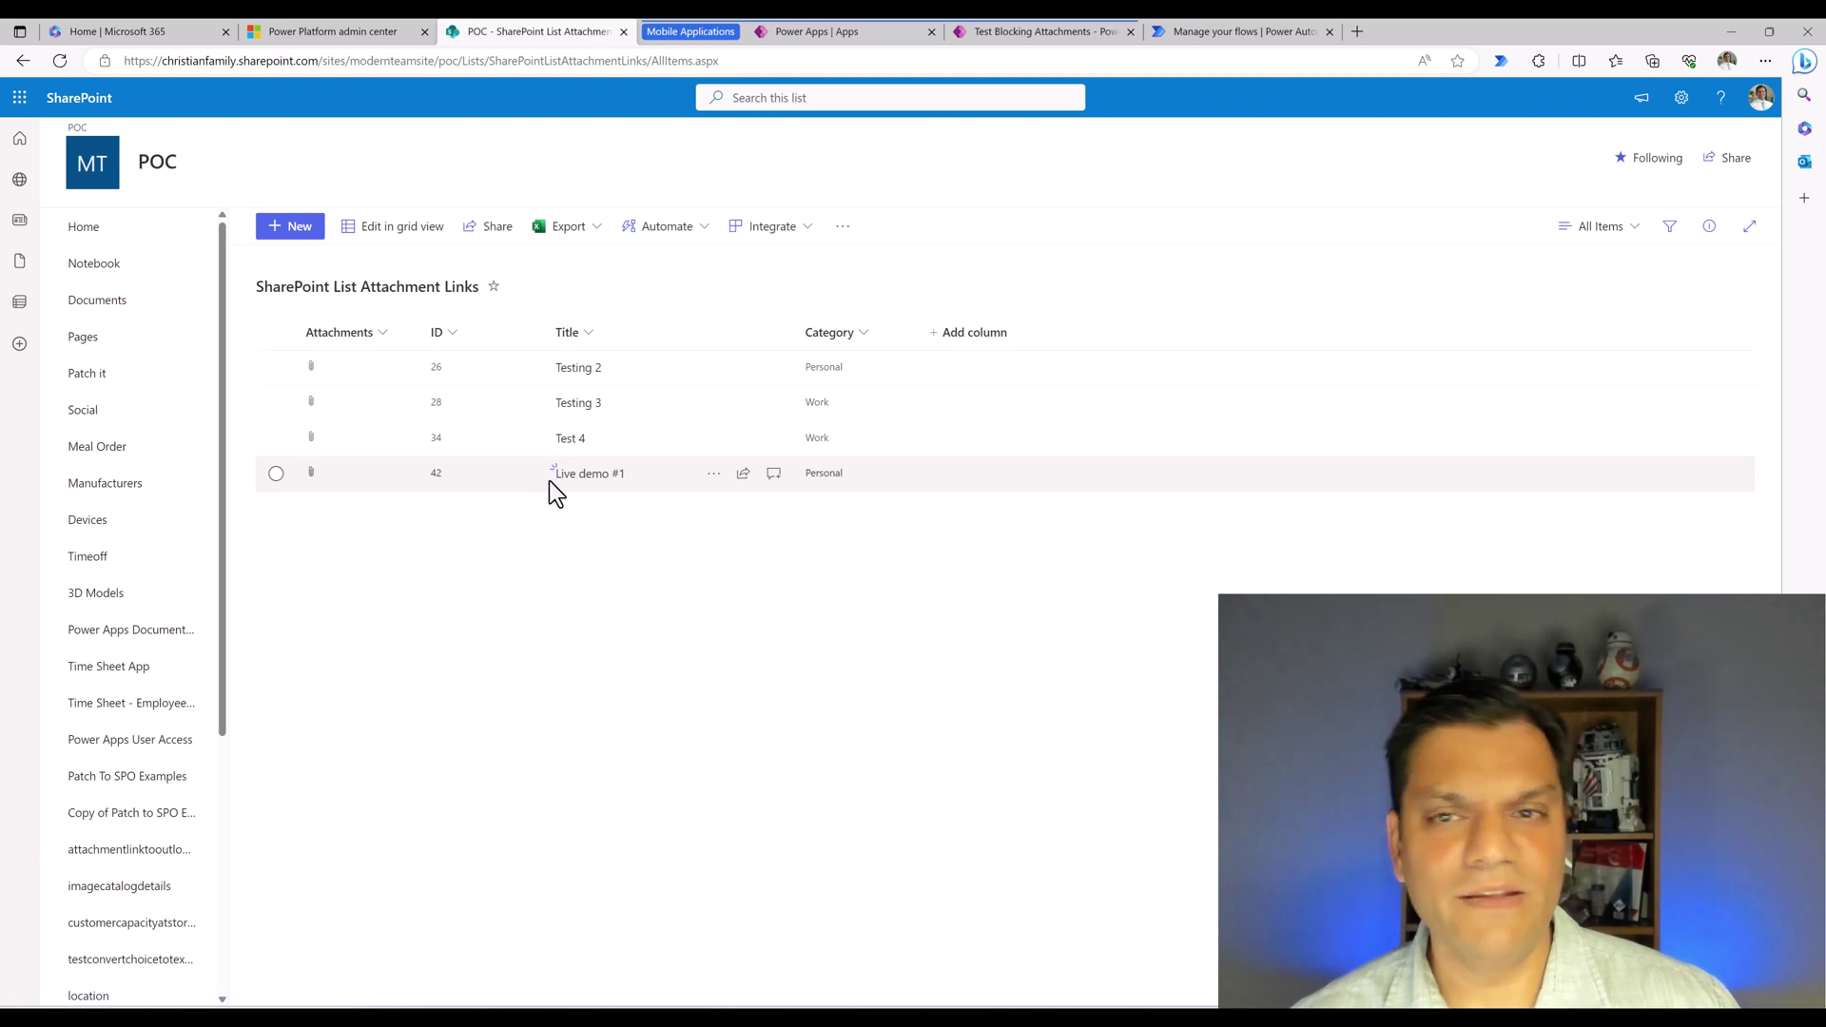
pyautogui.click(1235, 30)
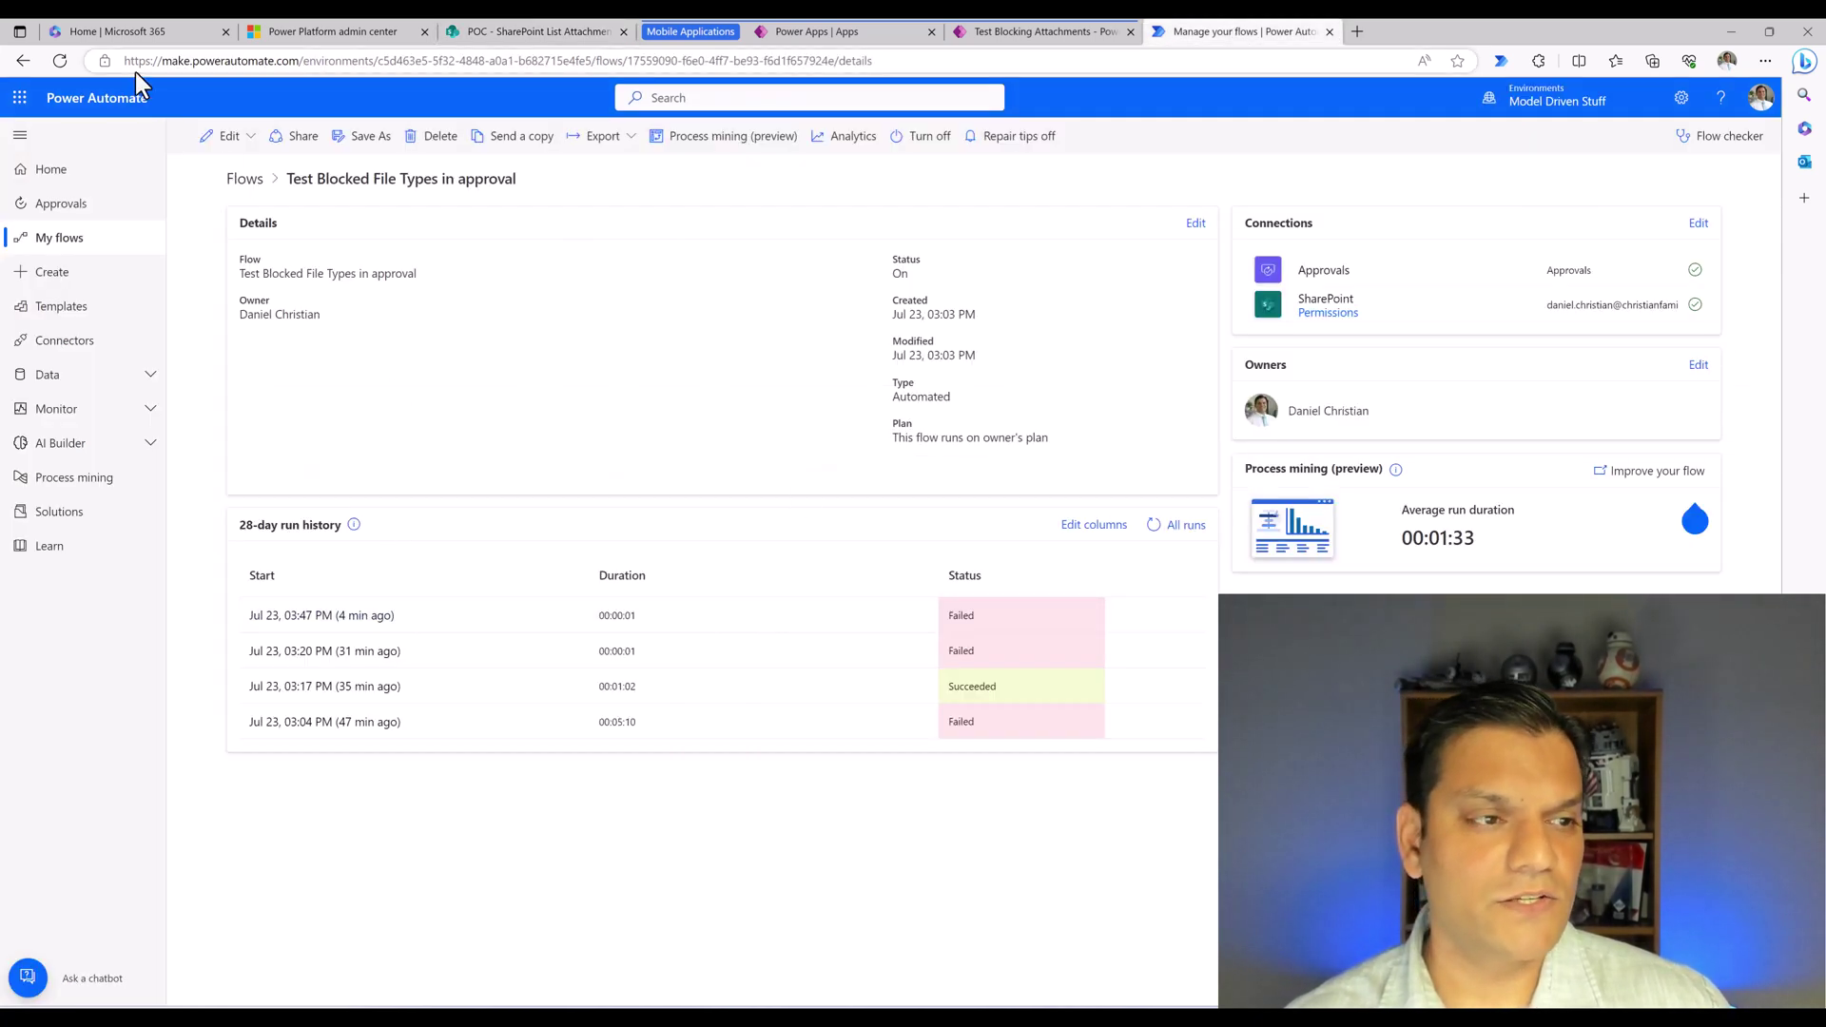
# - Refresh the flow details and open Received approvals to find the Live demo #1 request
pyautogui.click(59, 60)
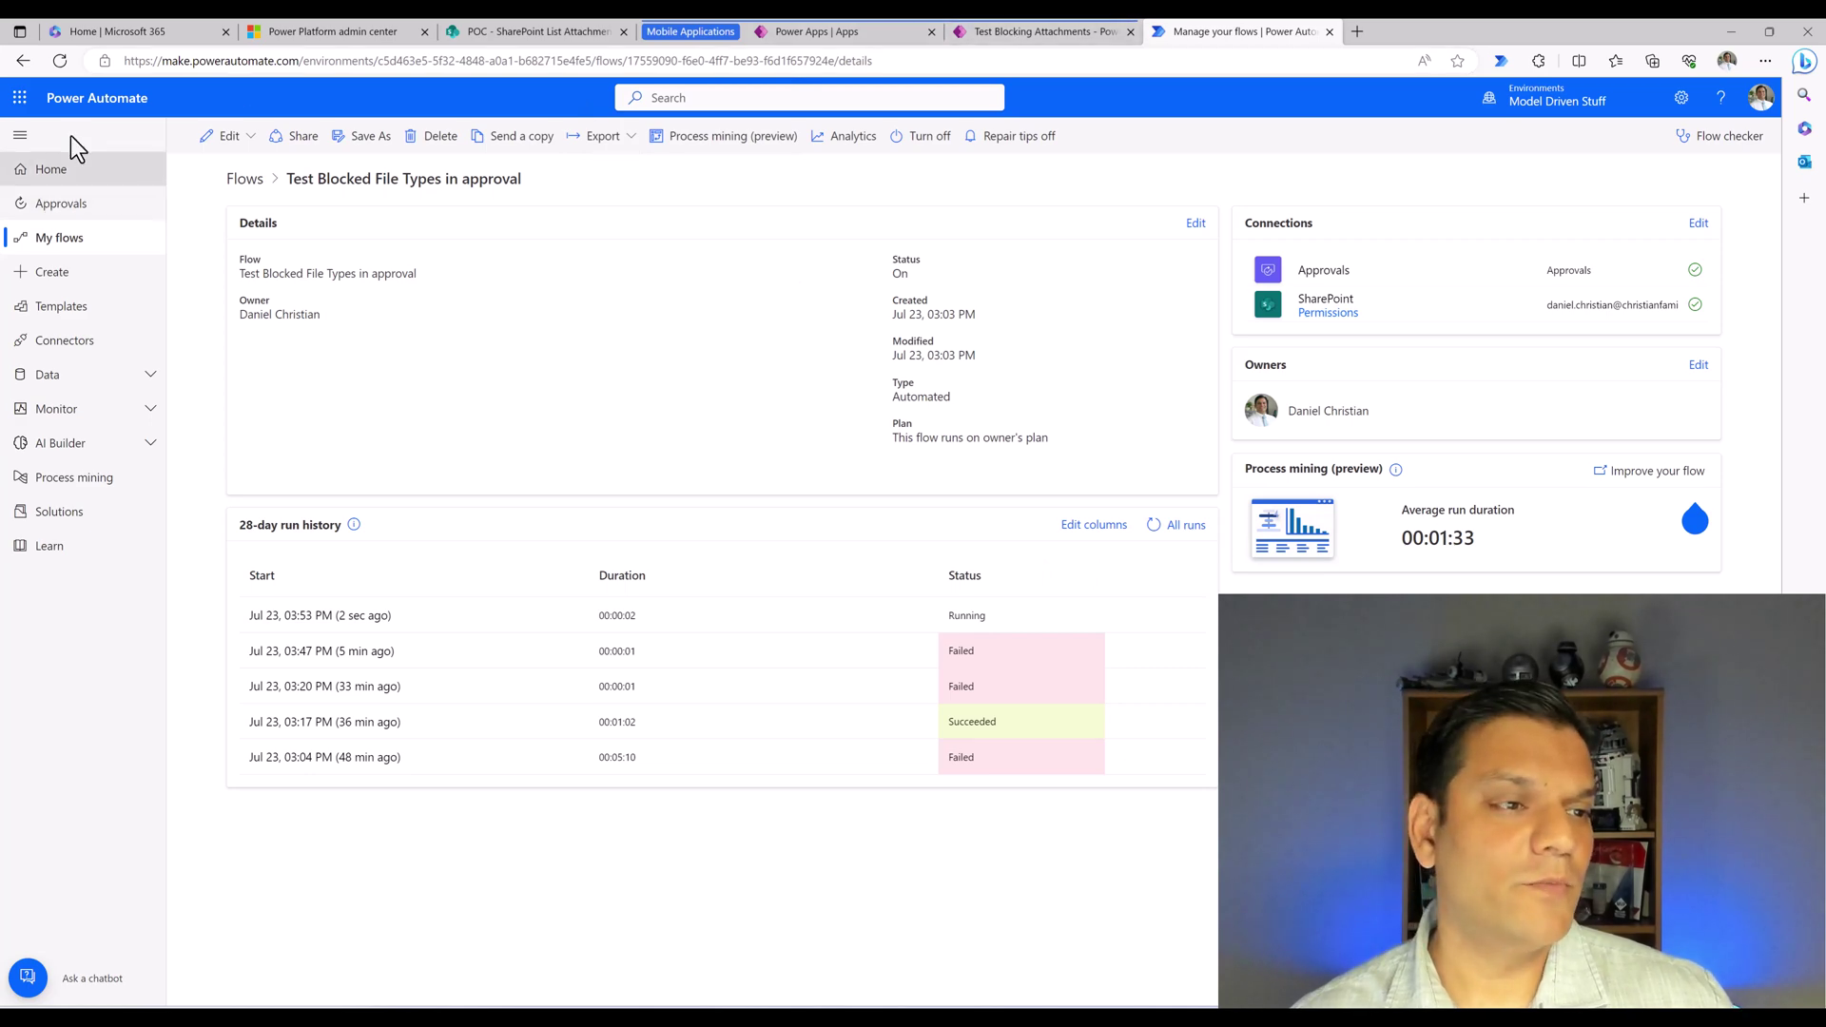
pyautogui.click(61, 203)
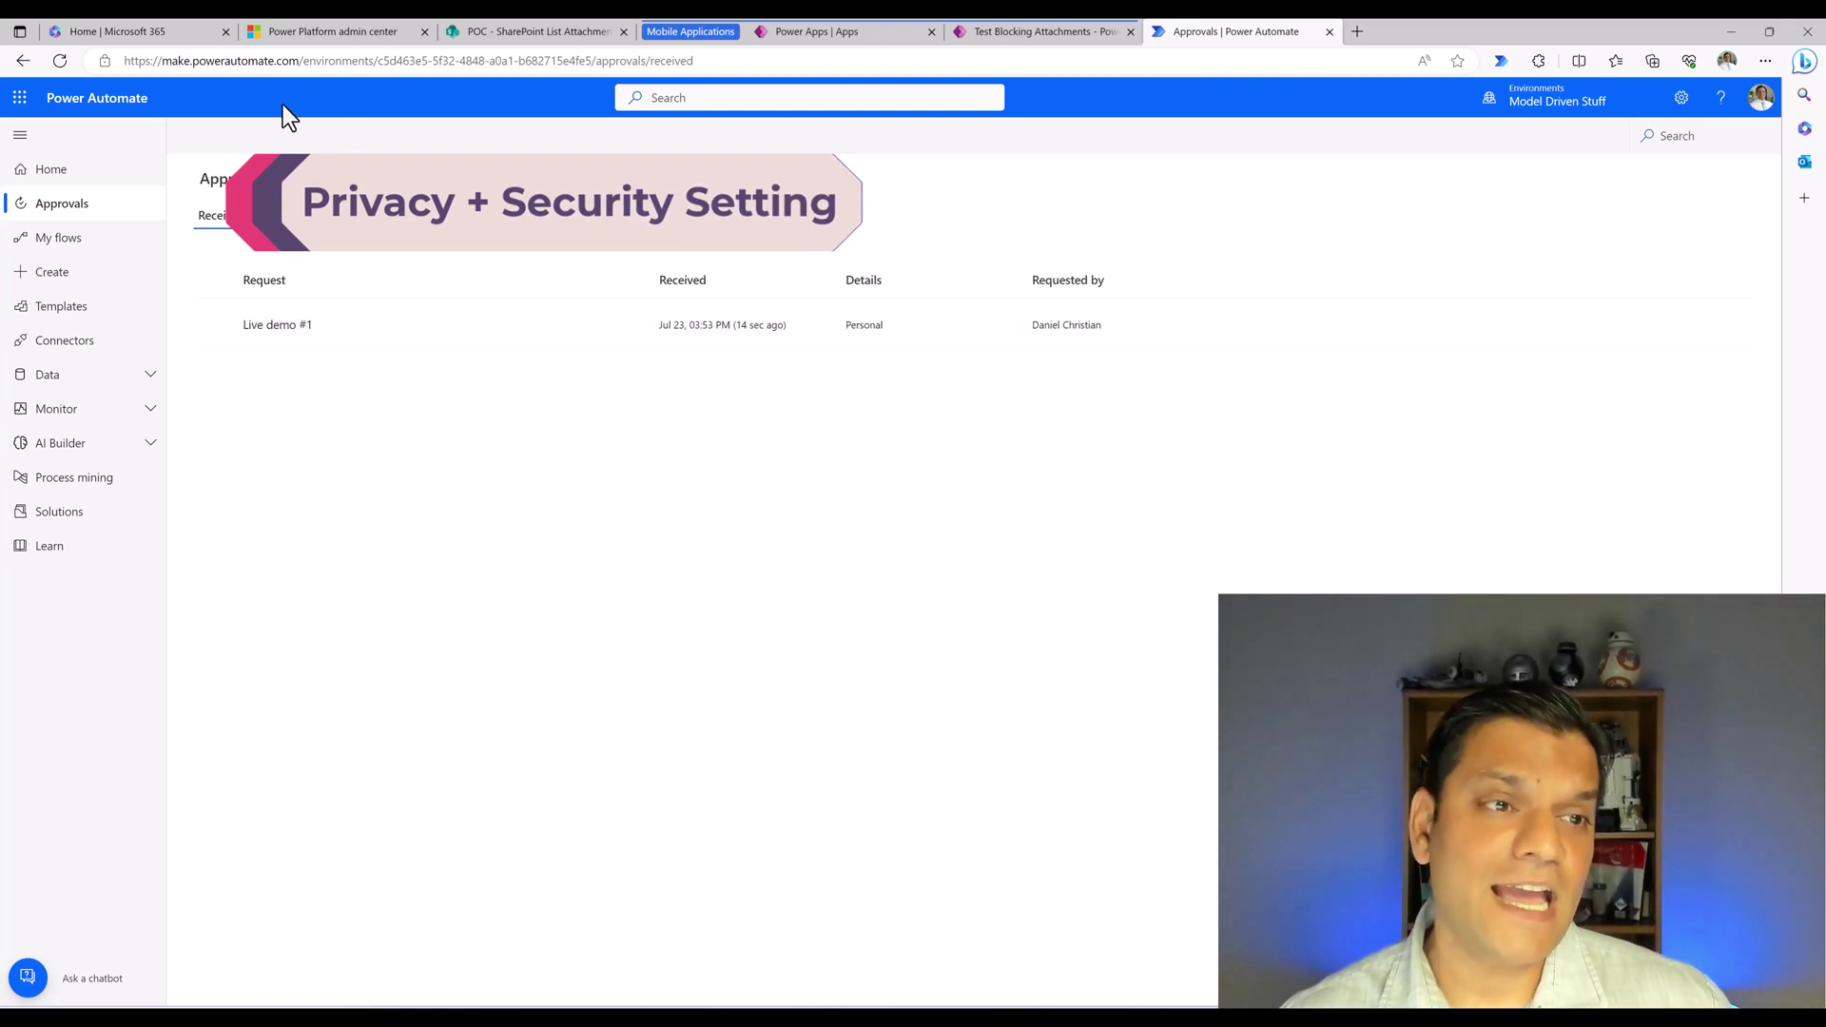
pyautogui.moveTo(284, 36)
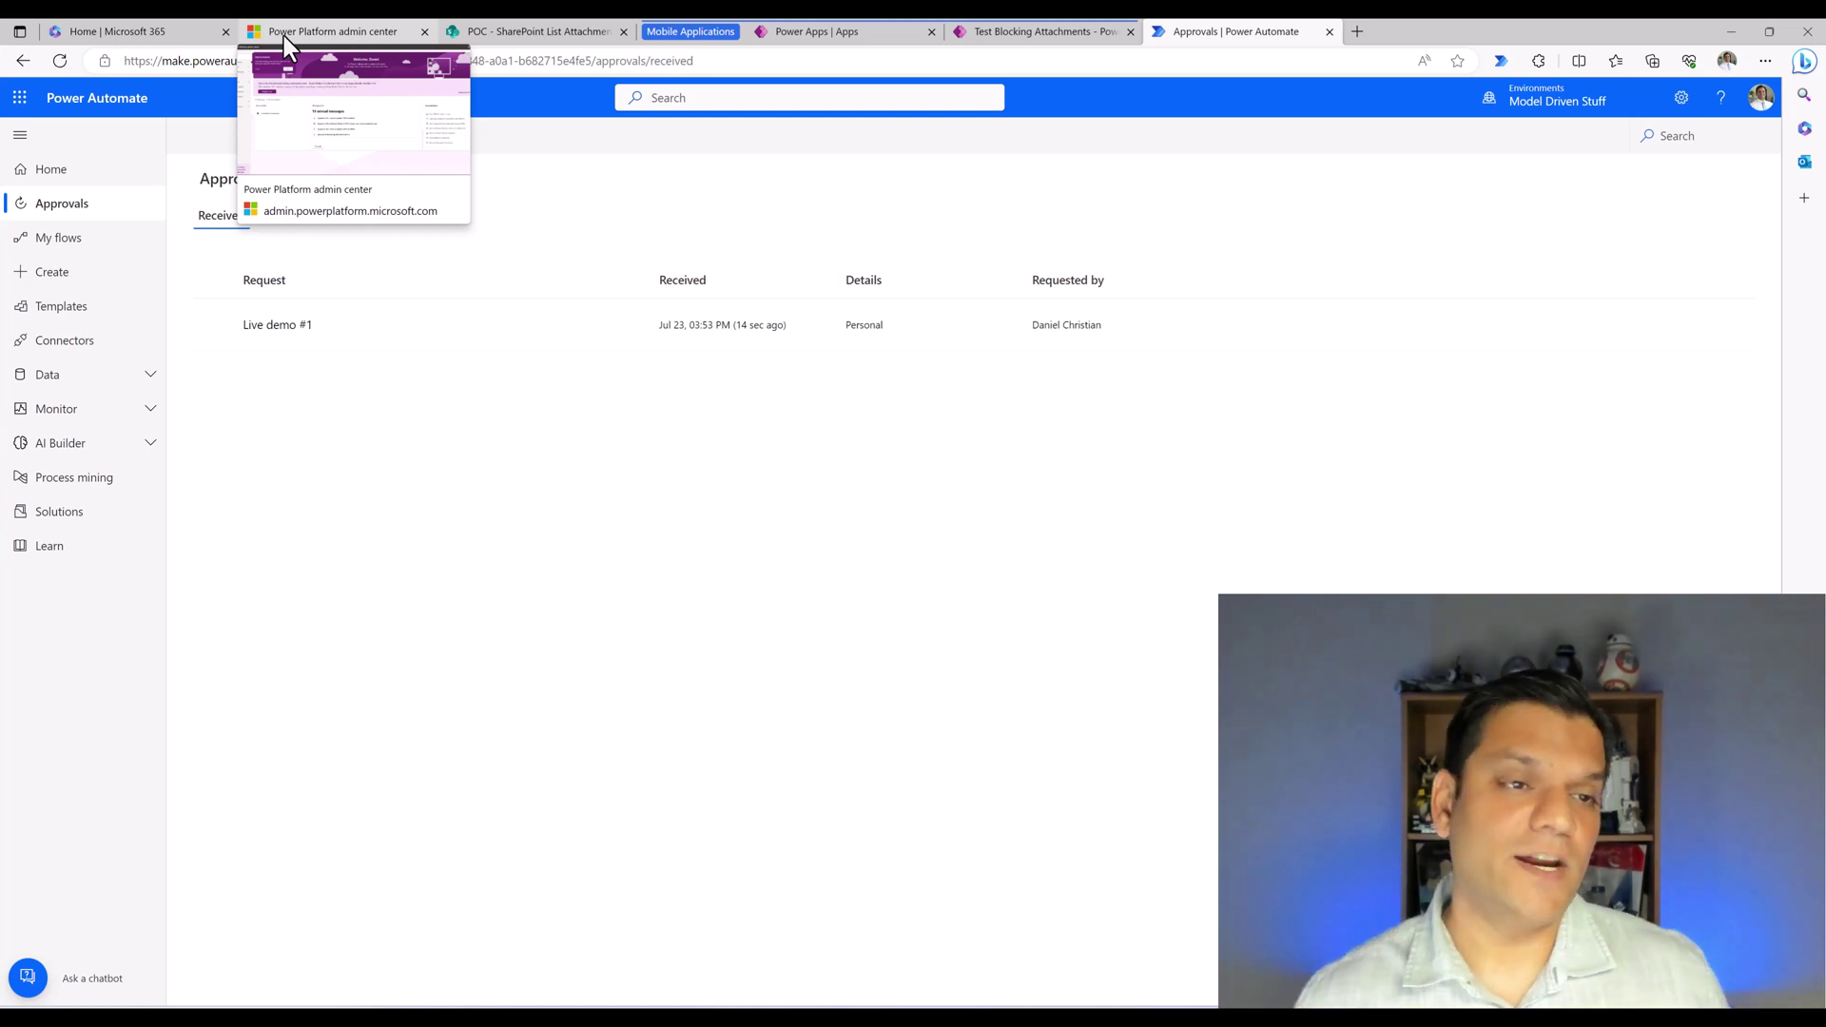
# - Search the admin center's environments for 'model' and open Model Driven Stuff
pyautogui.click(283, 36)
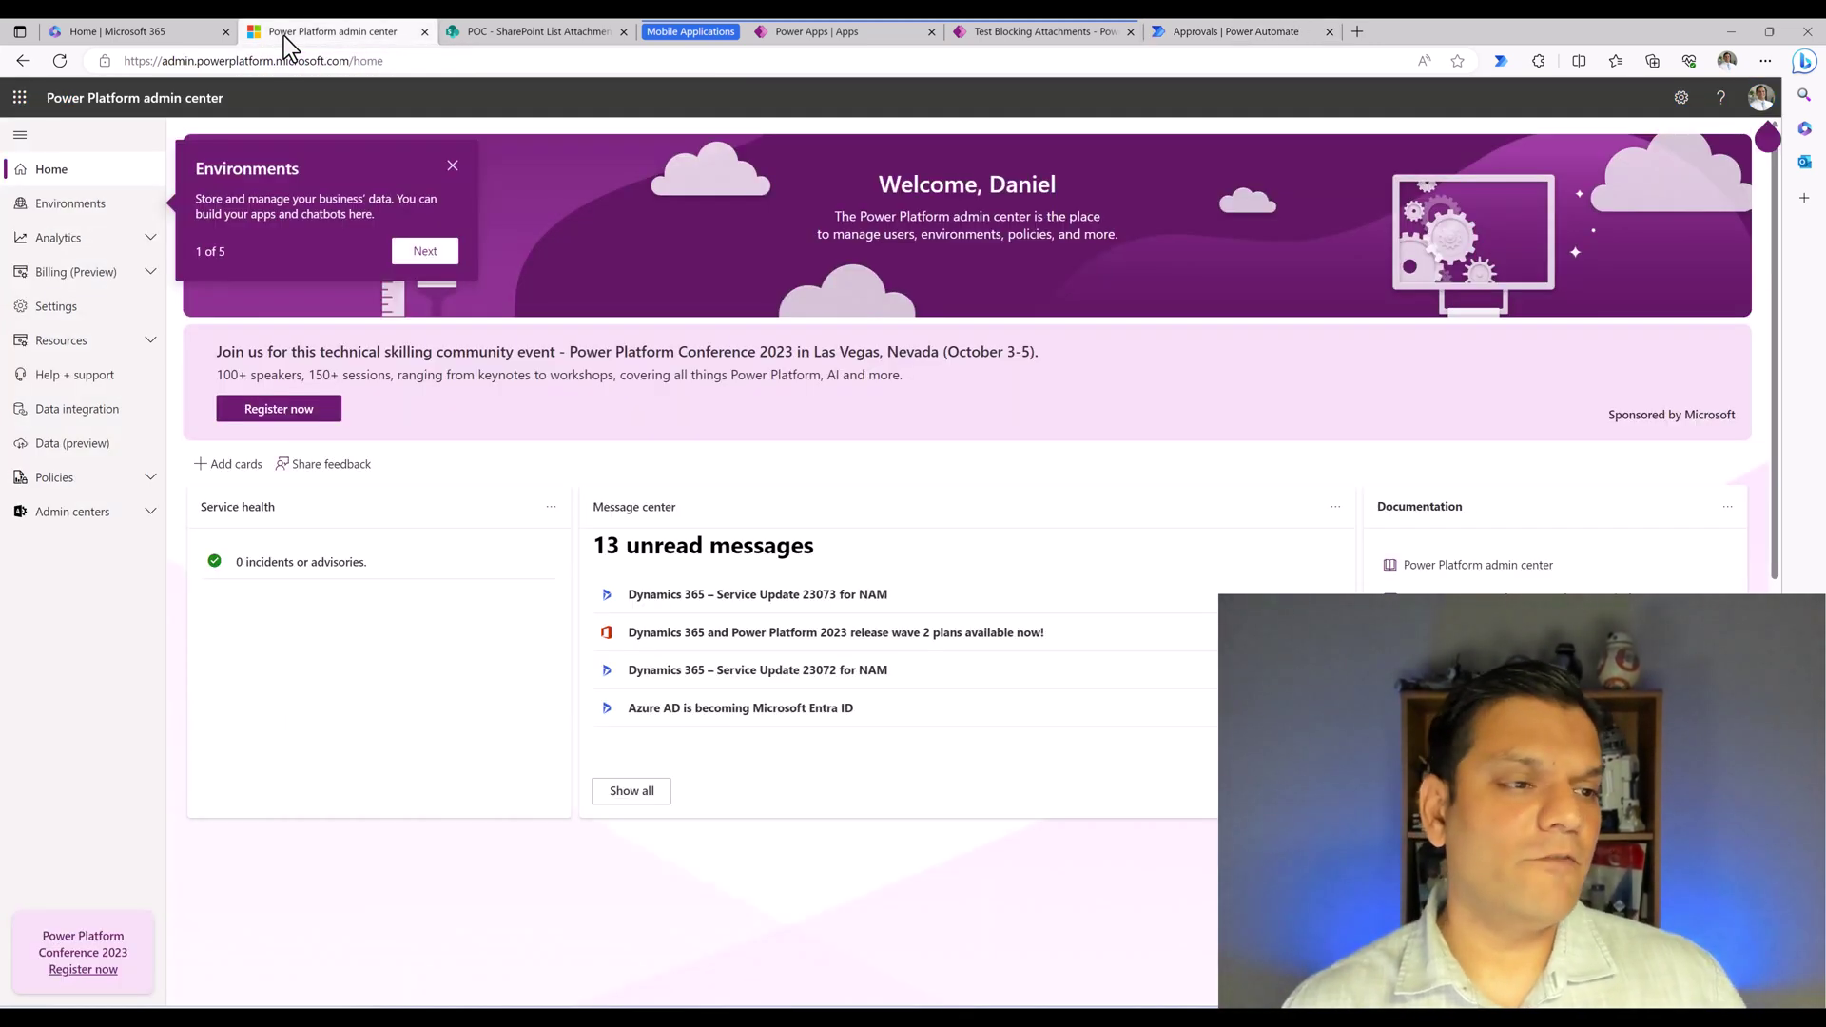
pyautogui.click(100, 206)
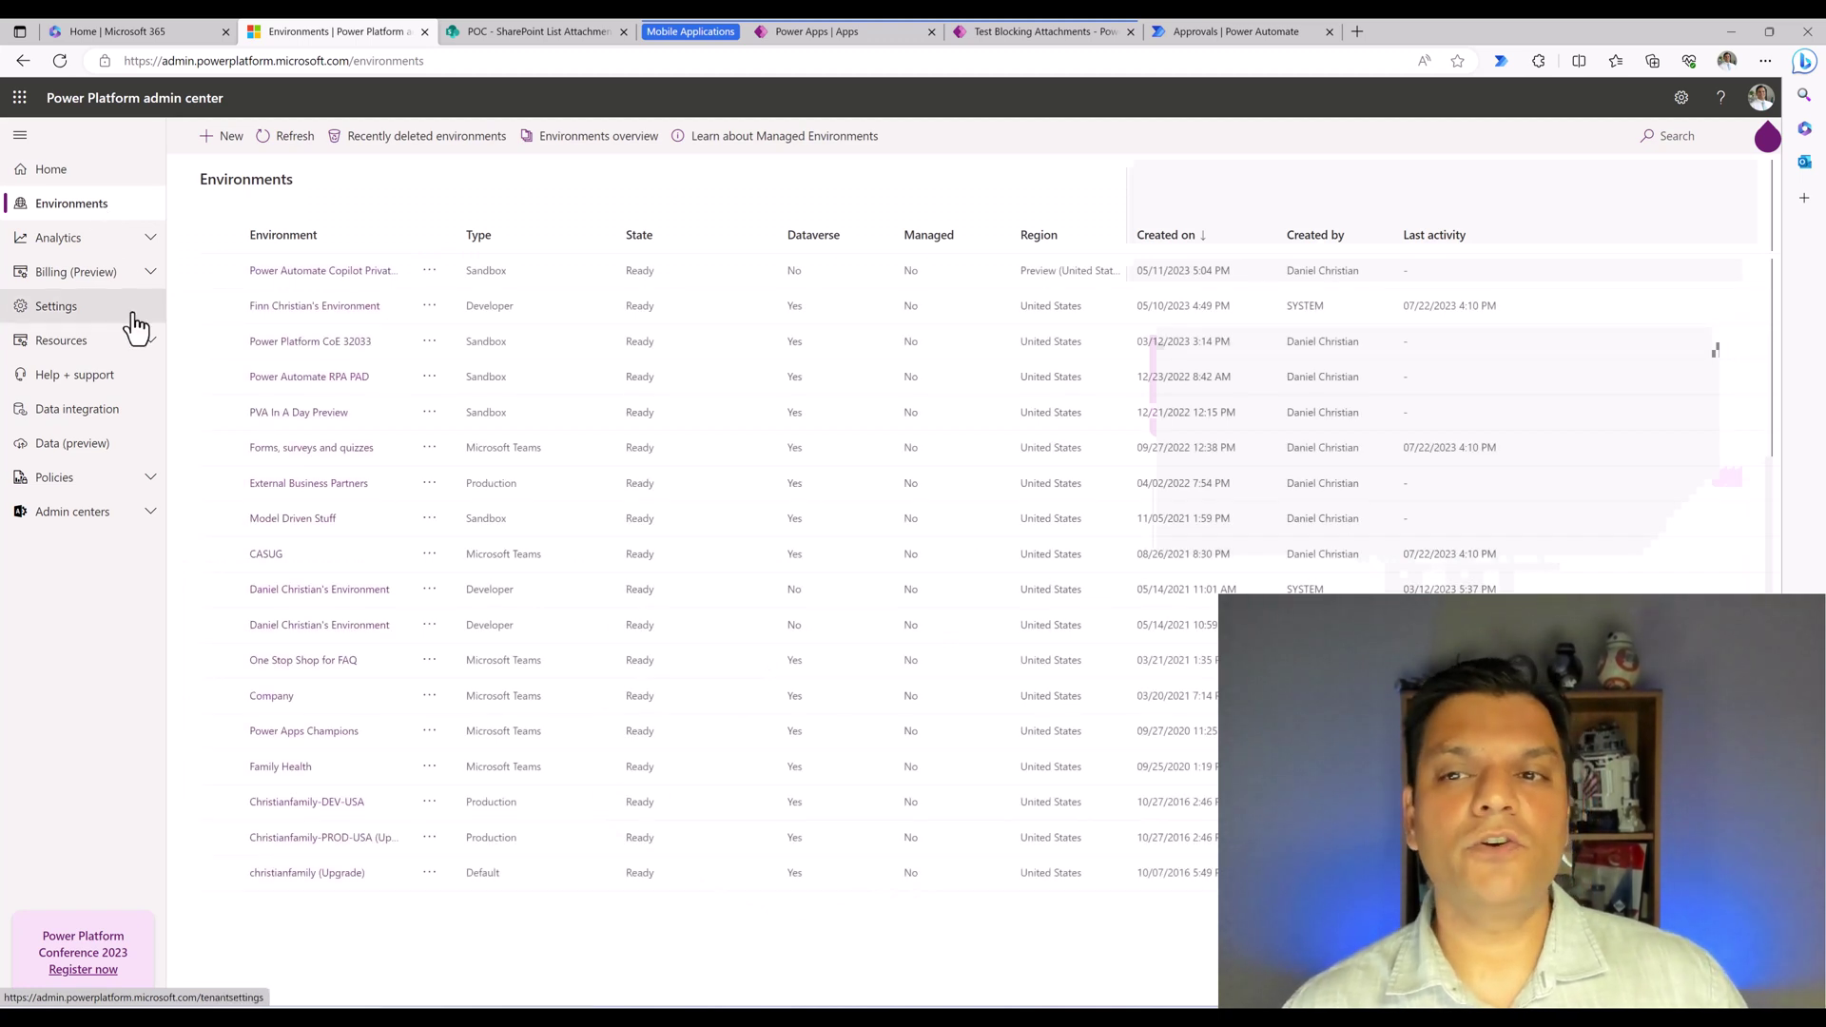
pyautogui.click(1185, 26)
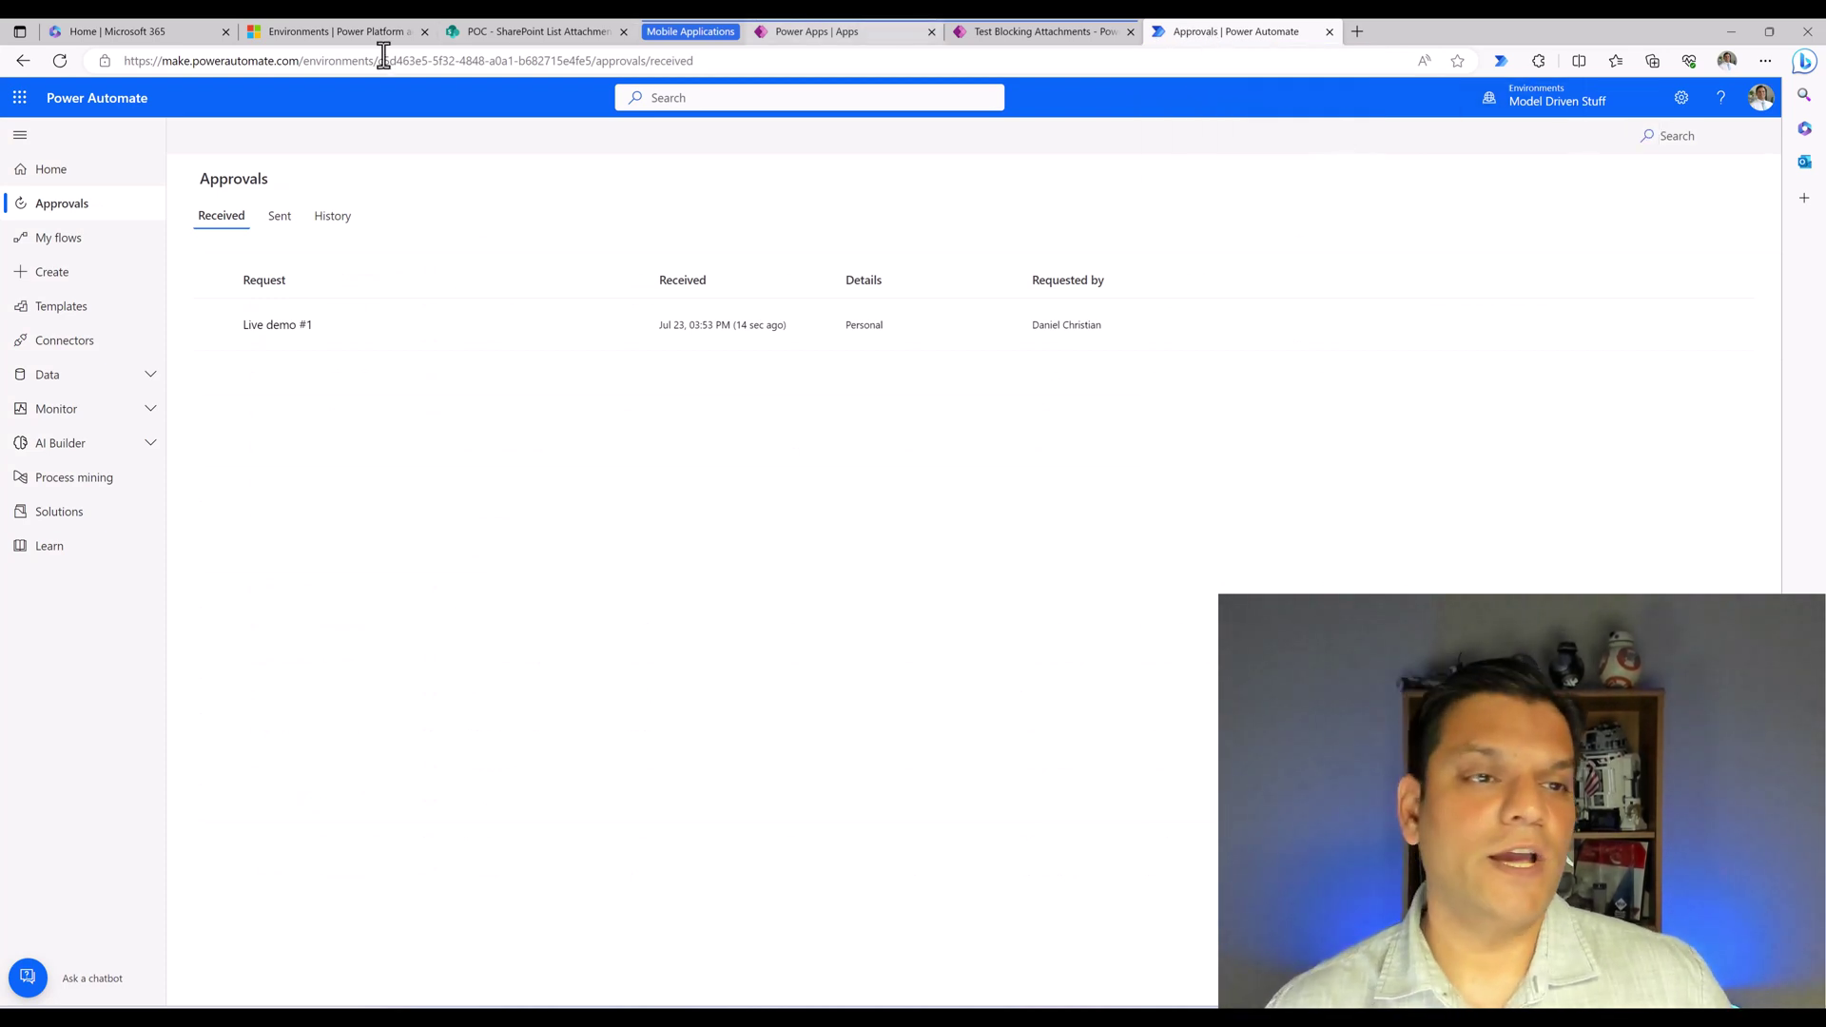
pyautogui.click(348, 36)
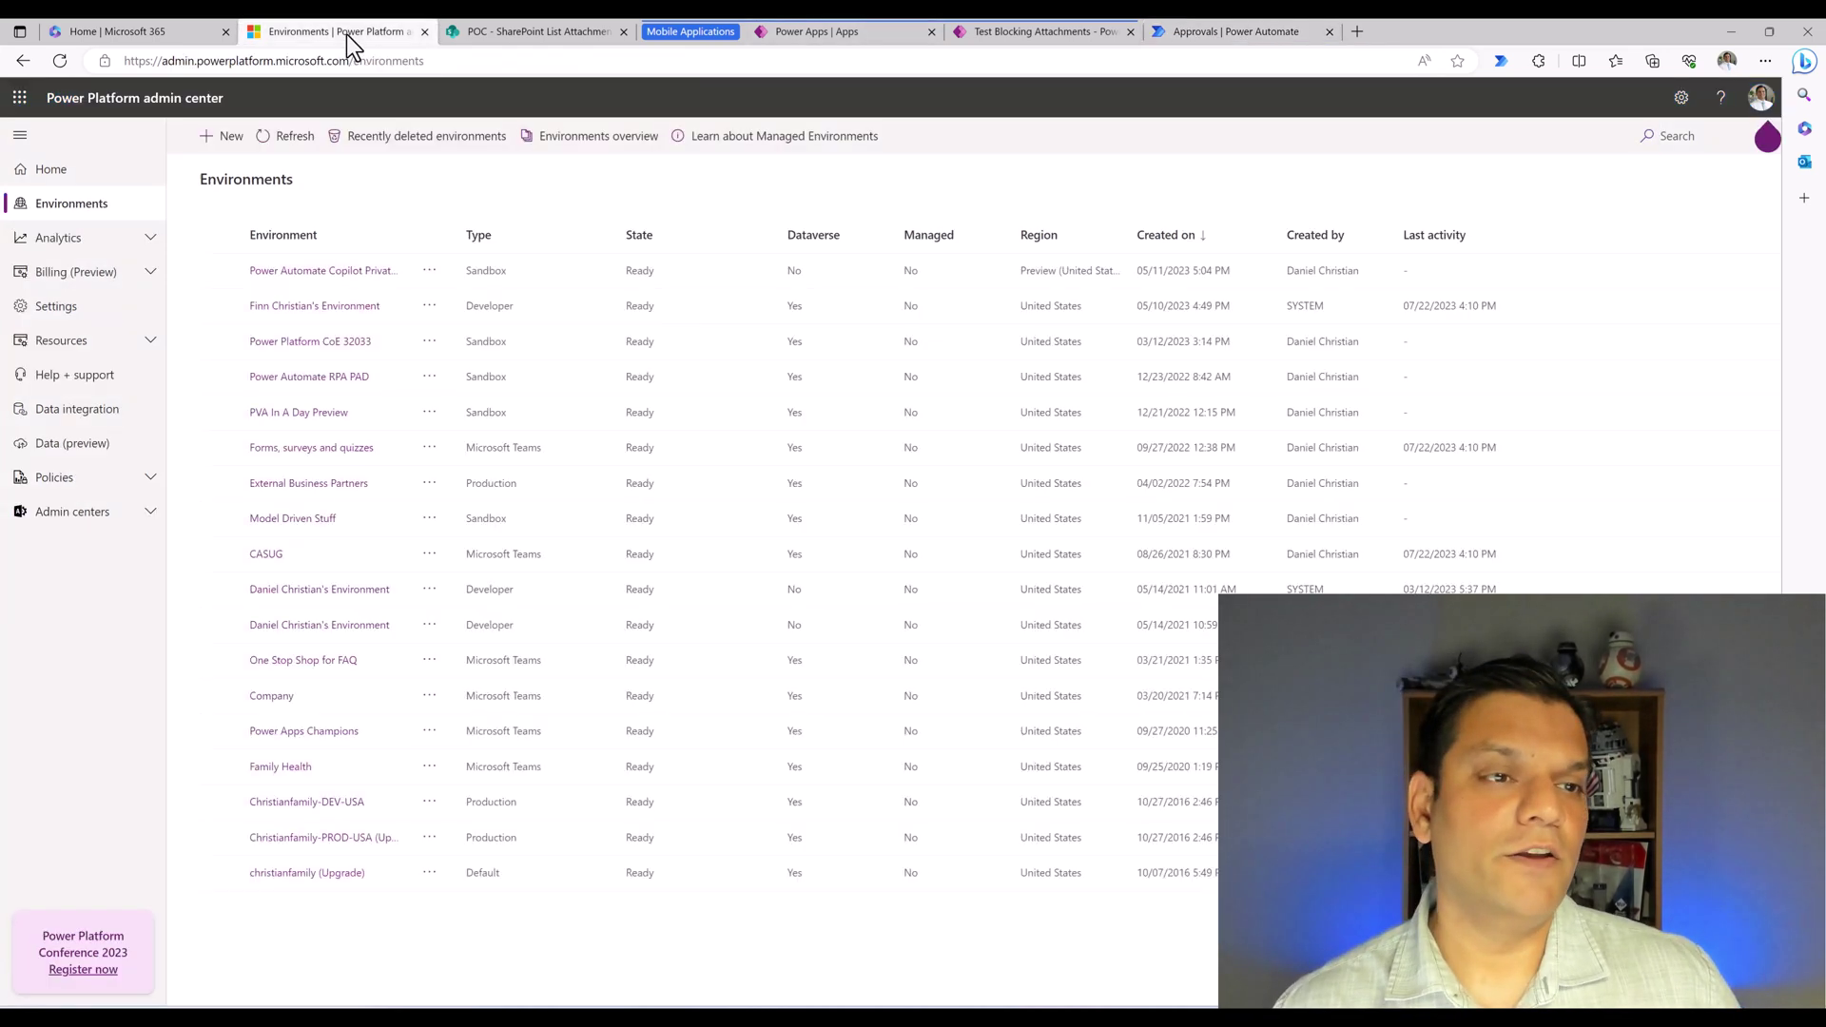
pyautogui.click(1674, 141)
pyautogui.write('model')
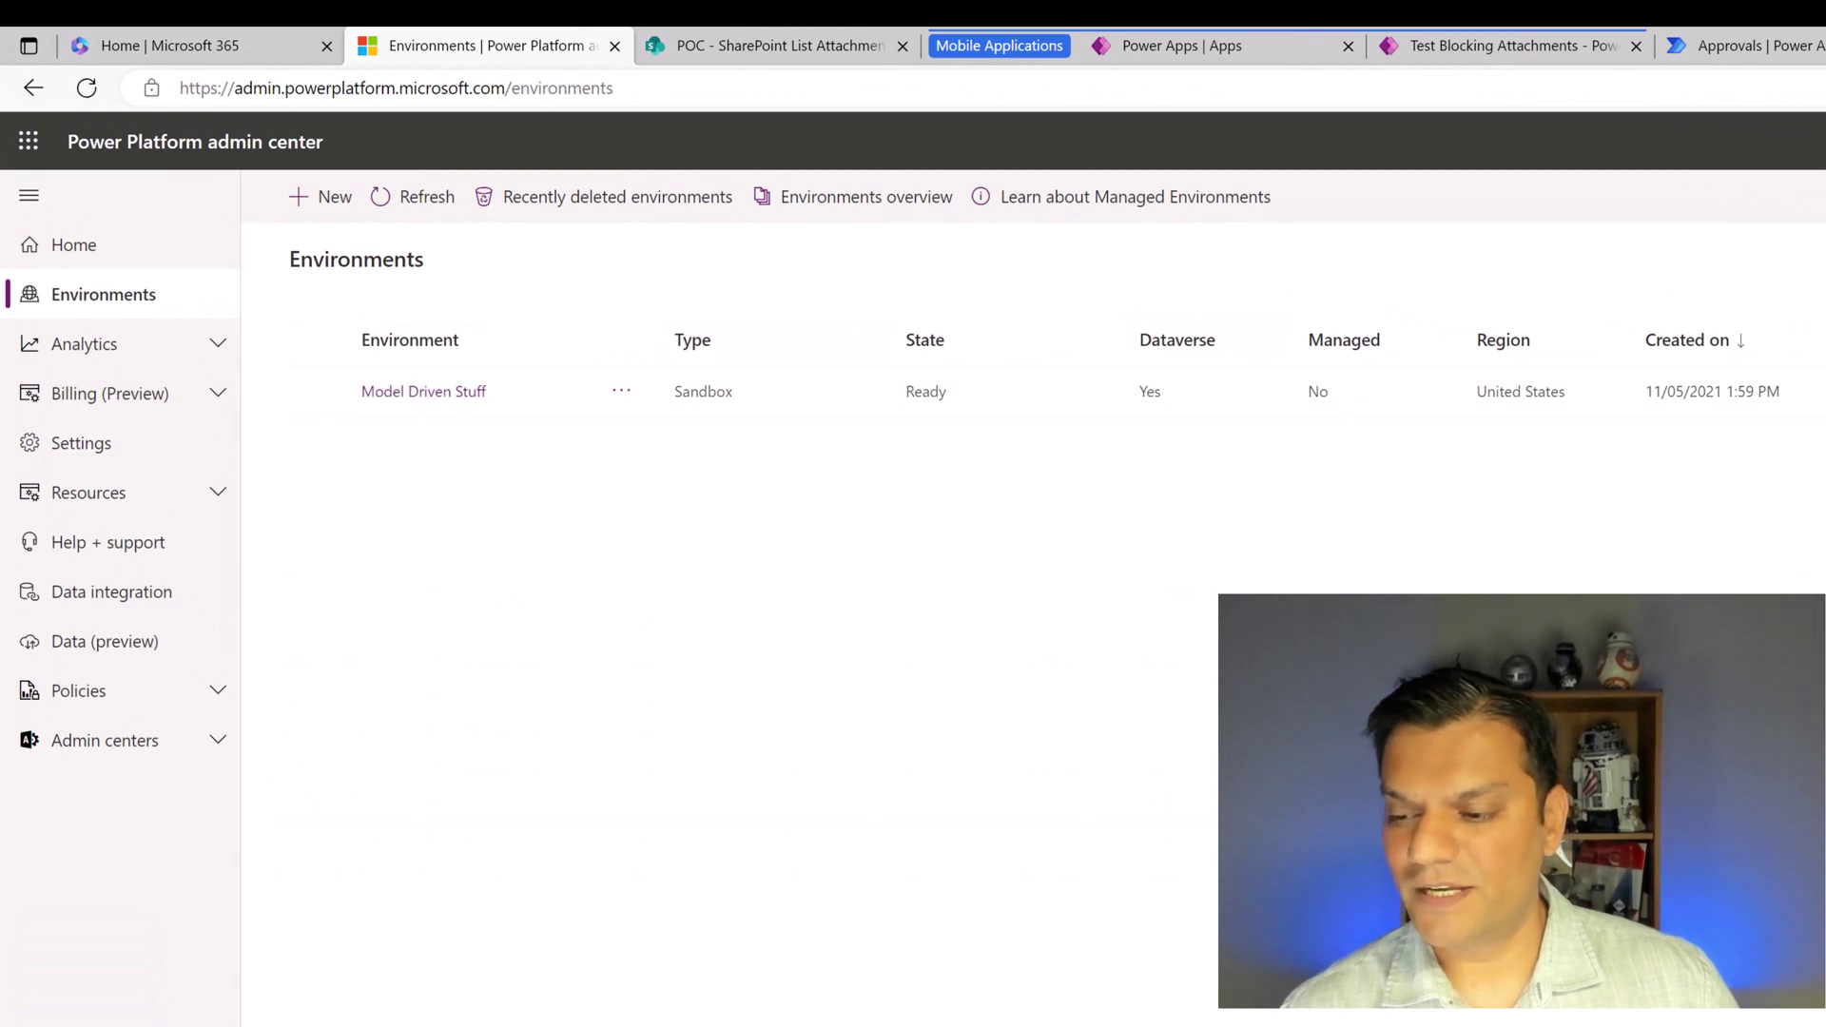
pyautogui.click(439, 394)
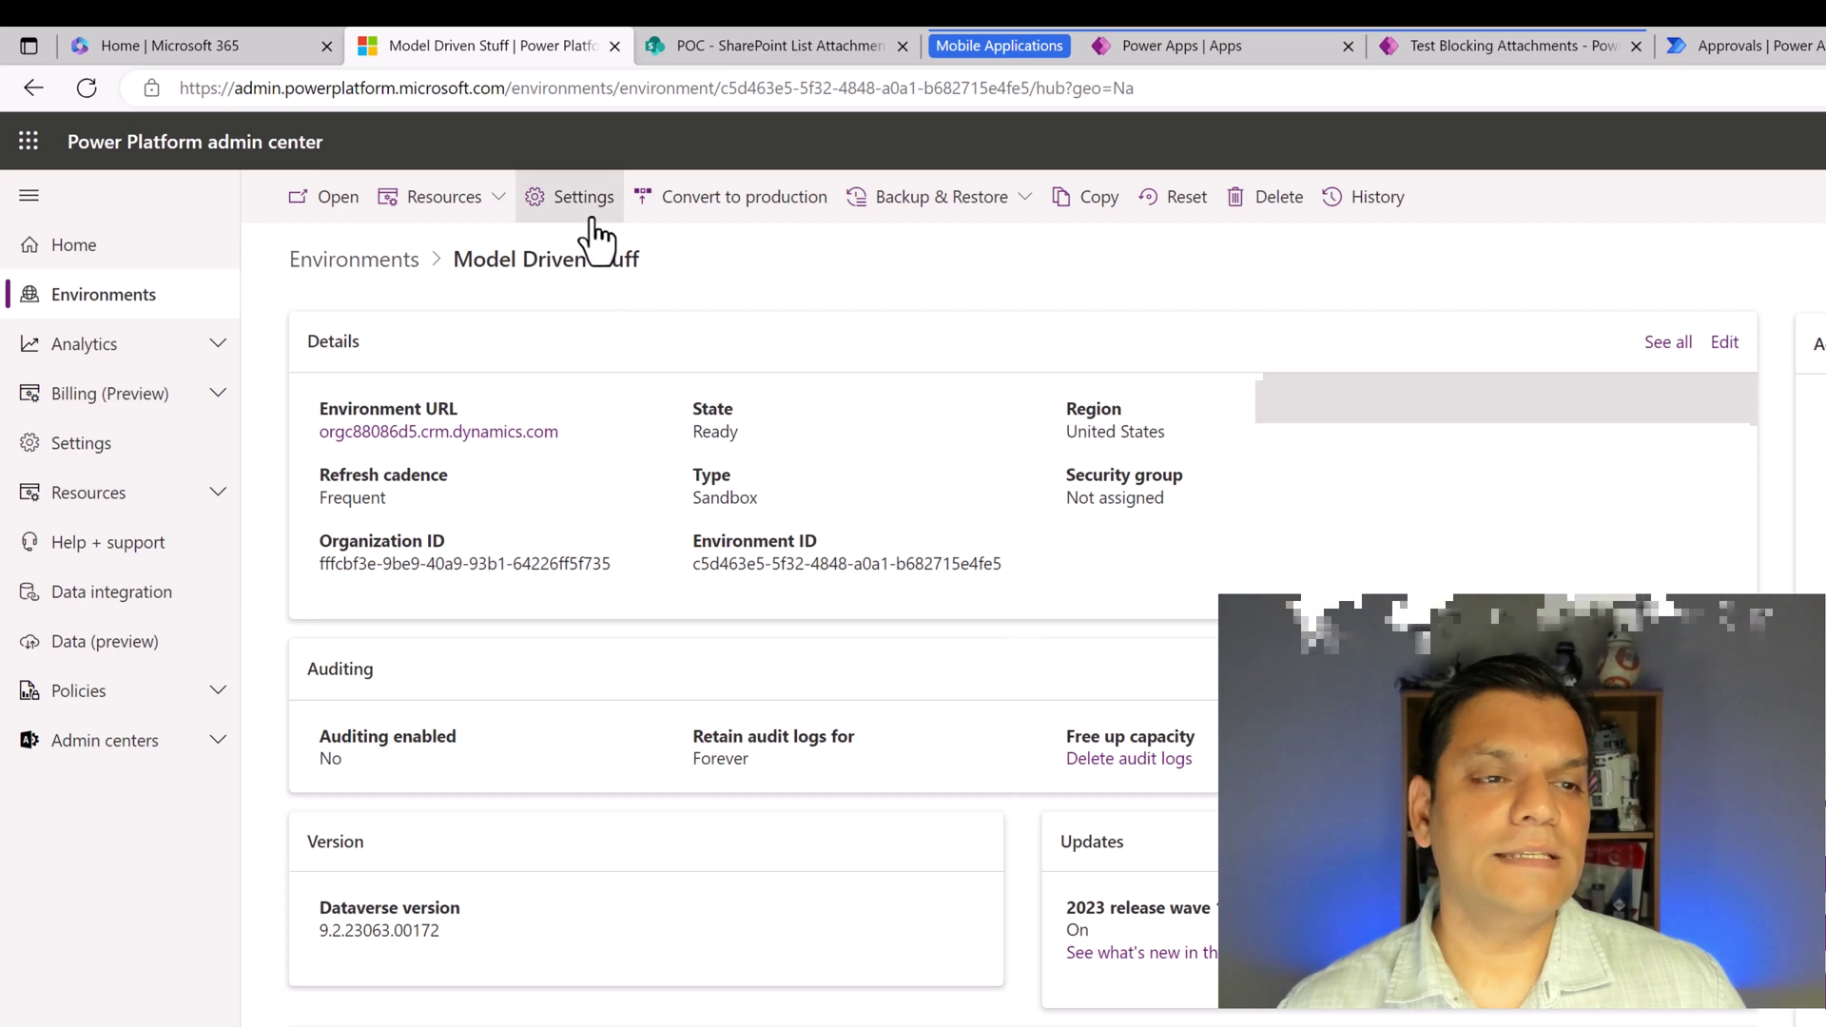
# - Go to Model Driven Stuff's Settings, then Product, then Privacy + Security
pyautogui.click(583, 197)
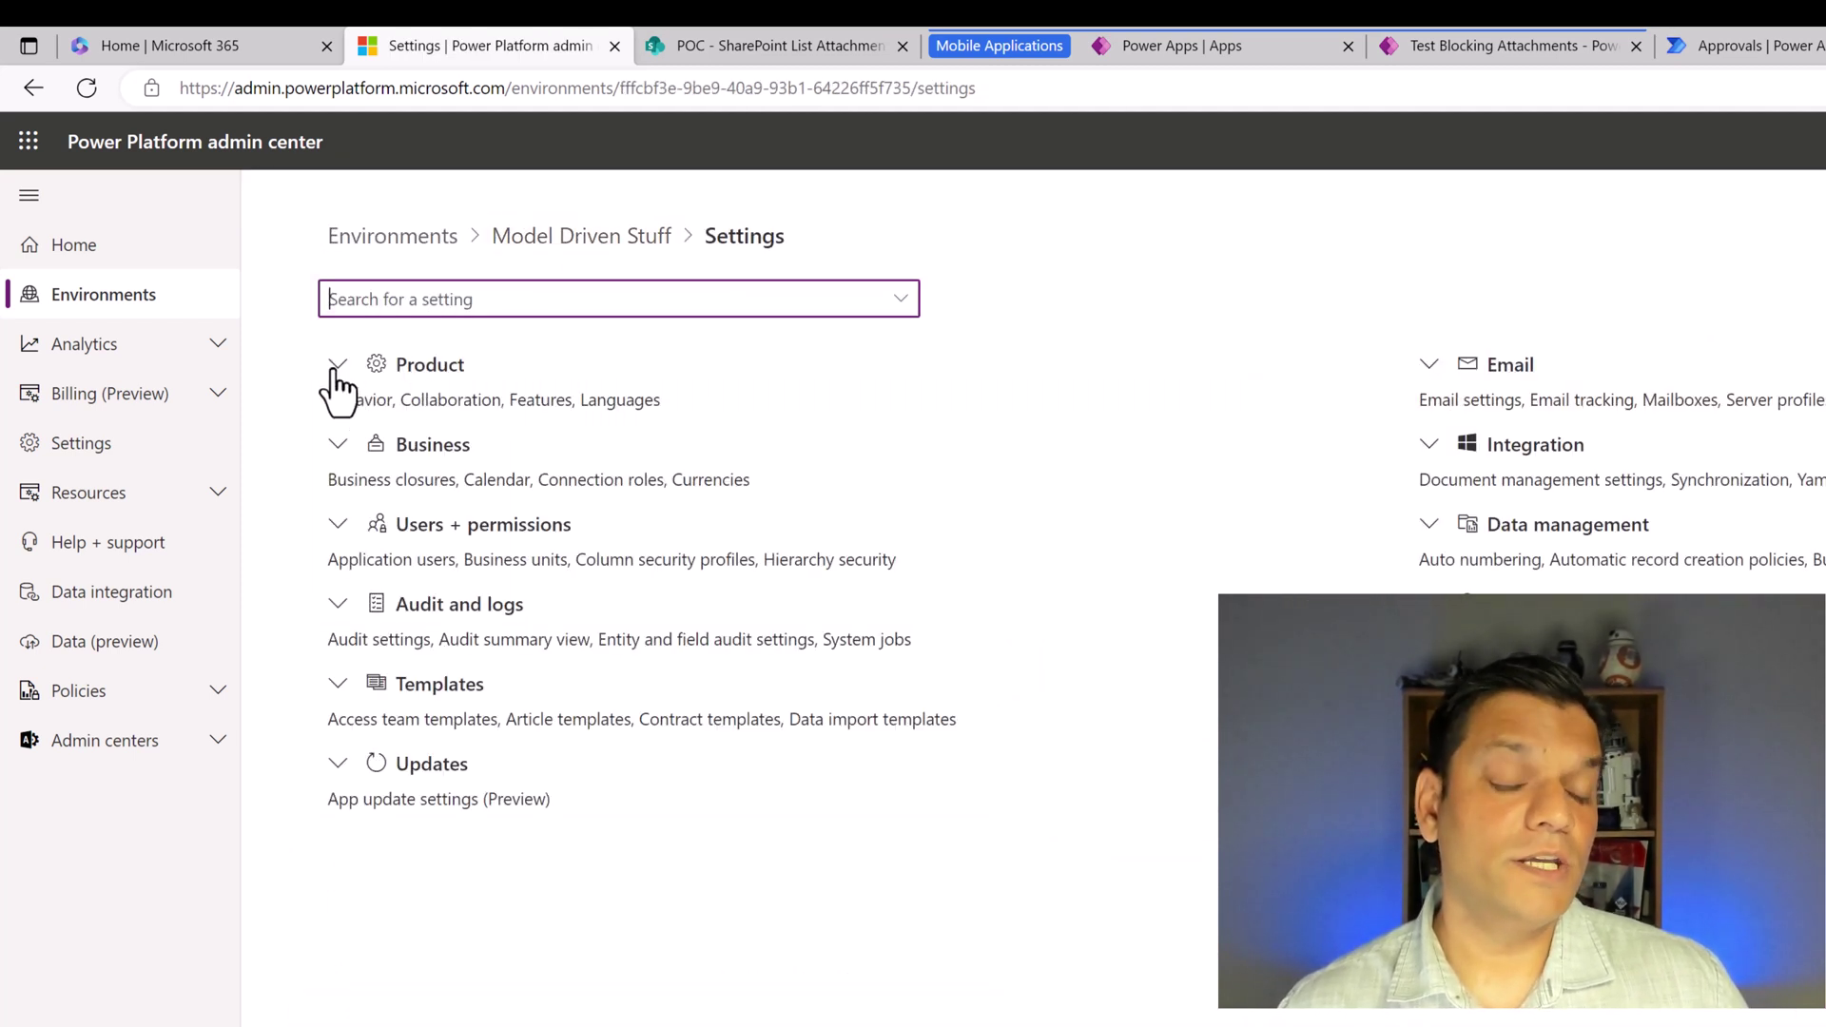
pyautogui.click(337, 370)
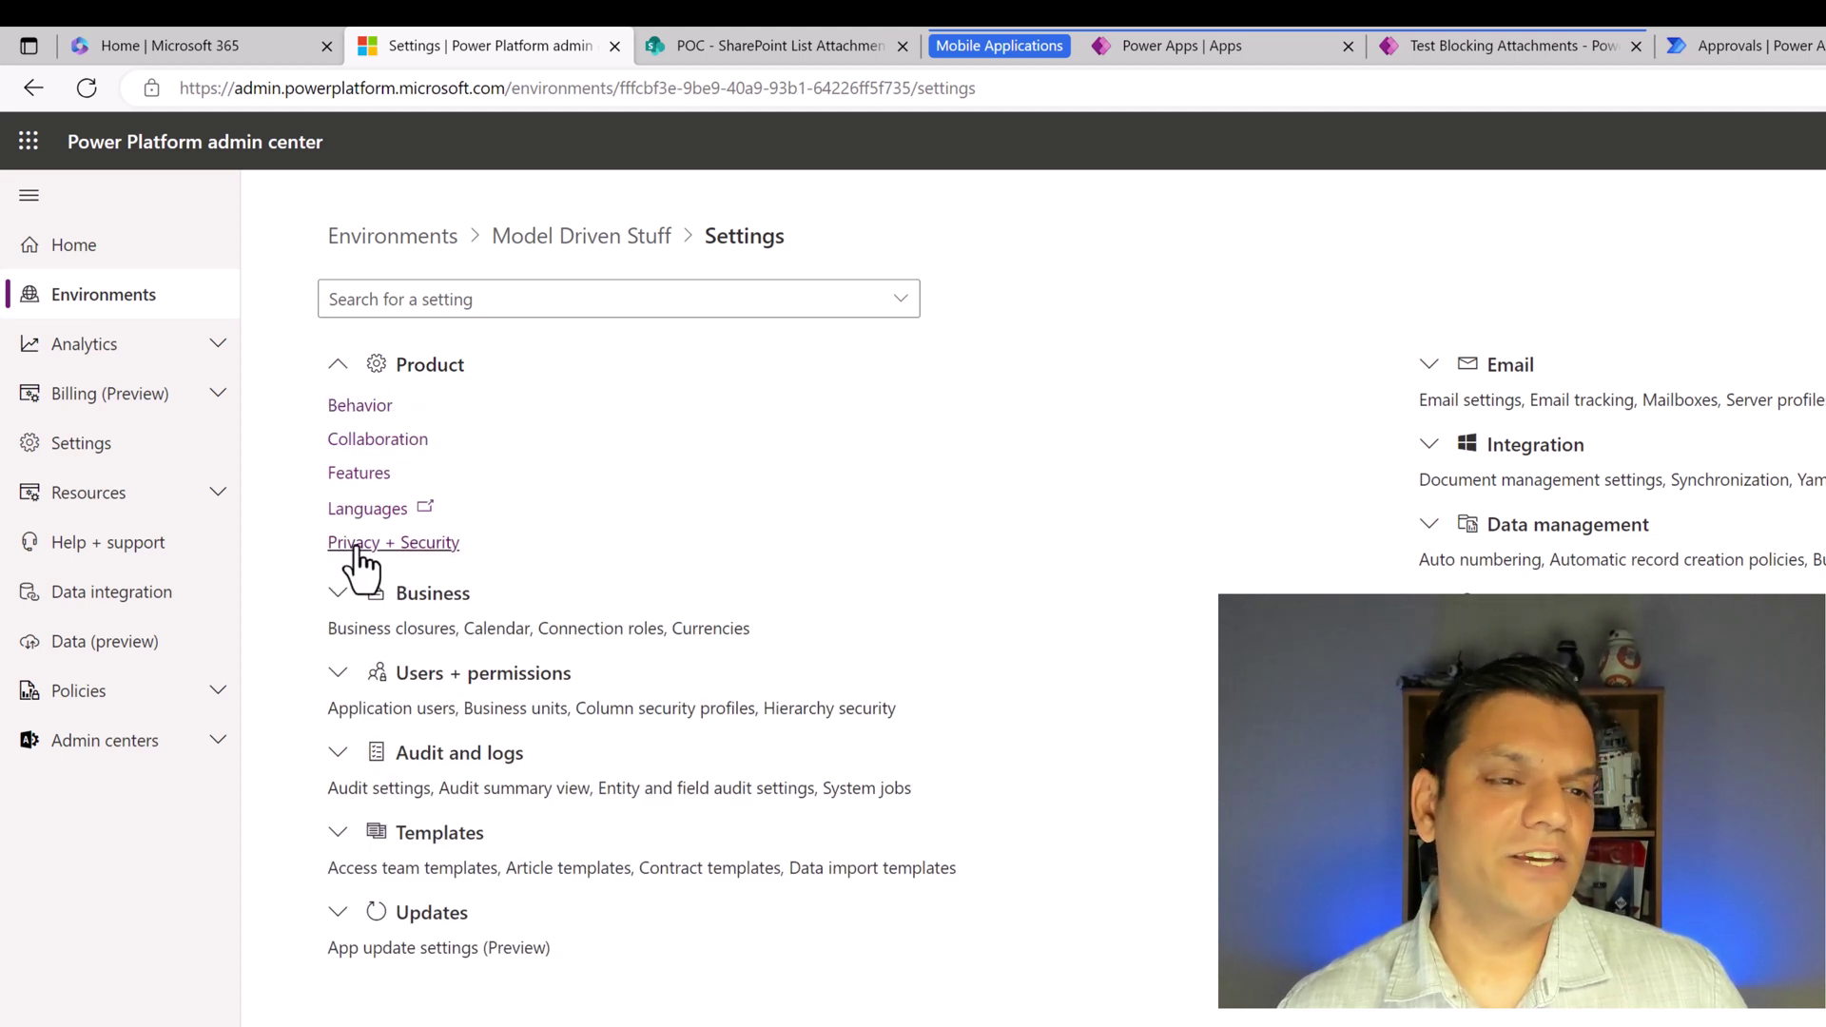
pyautogui.click(402, 568)
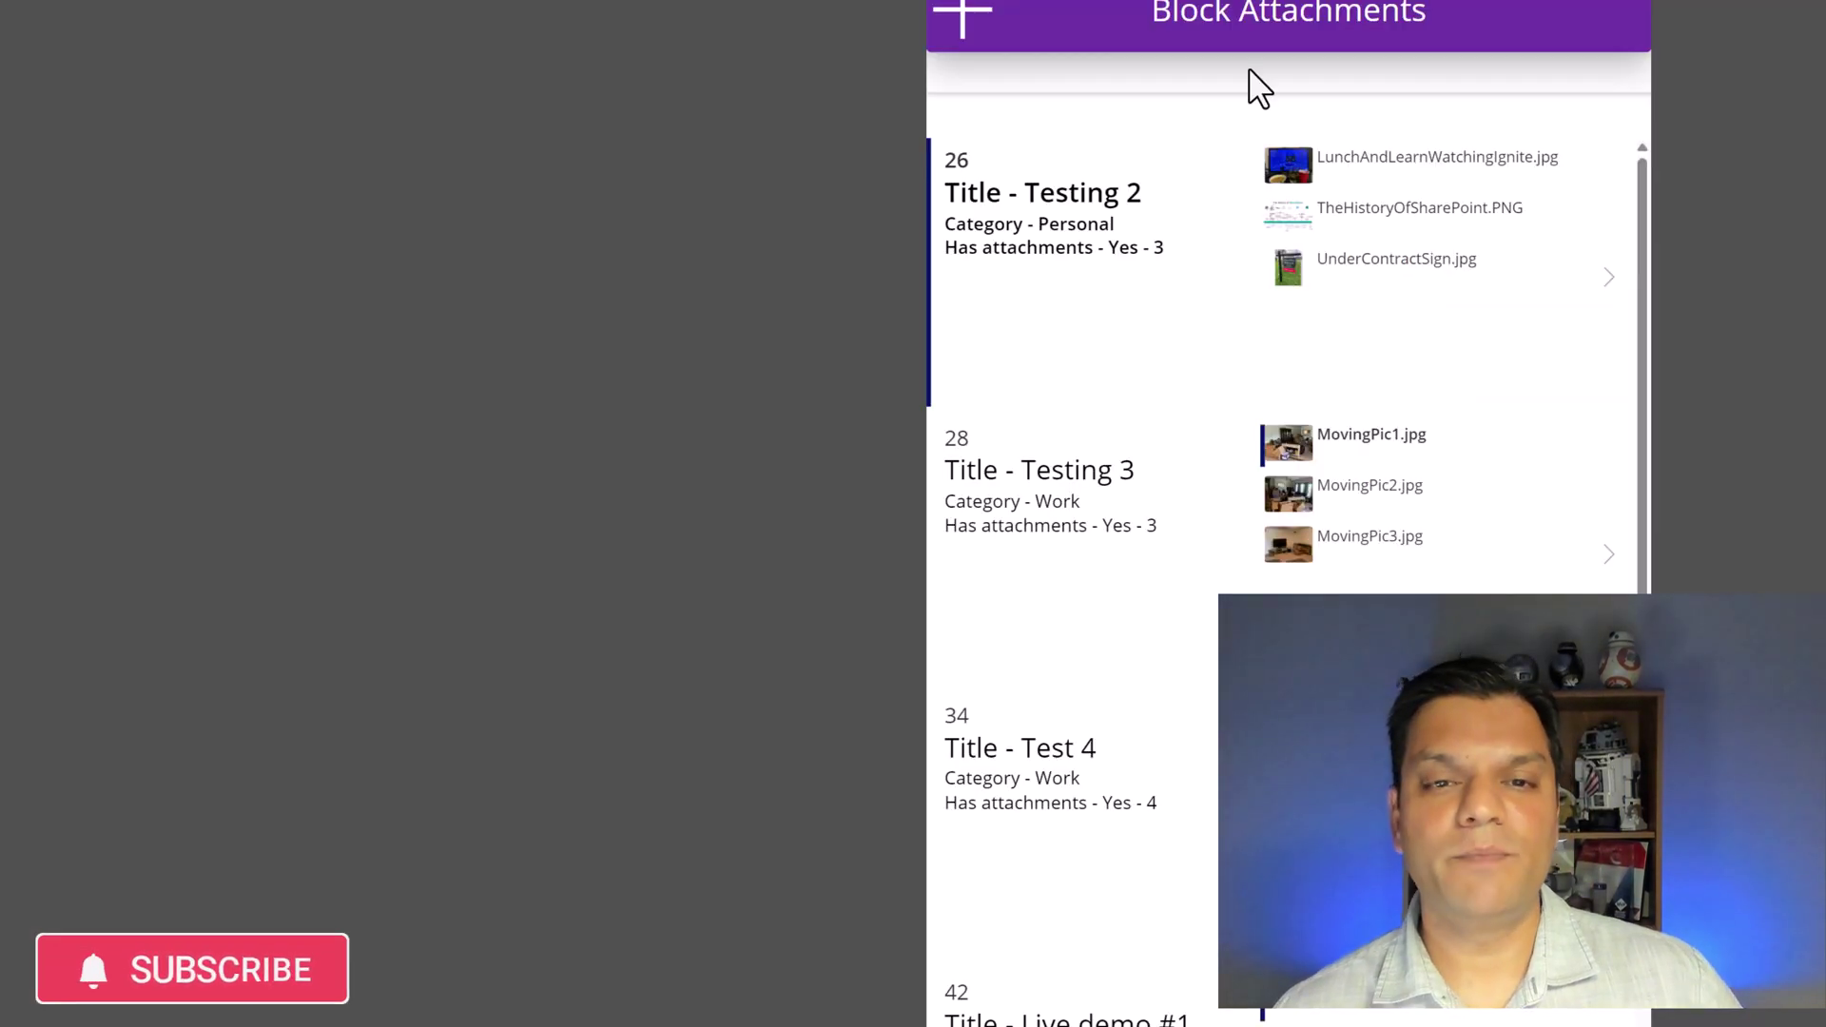
pyautogui.click(980, 19)
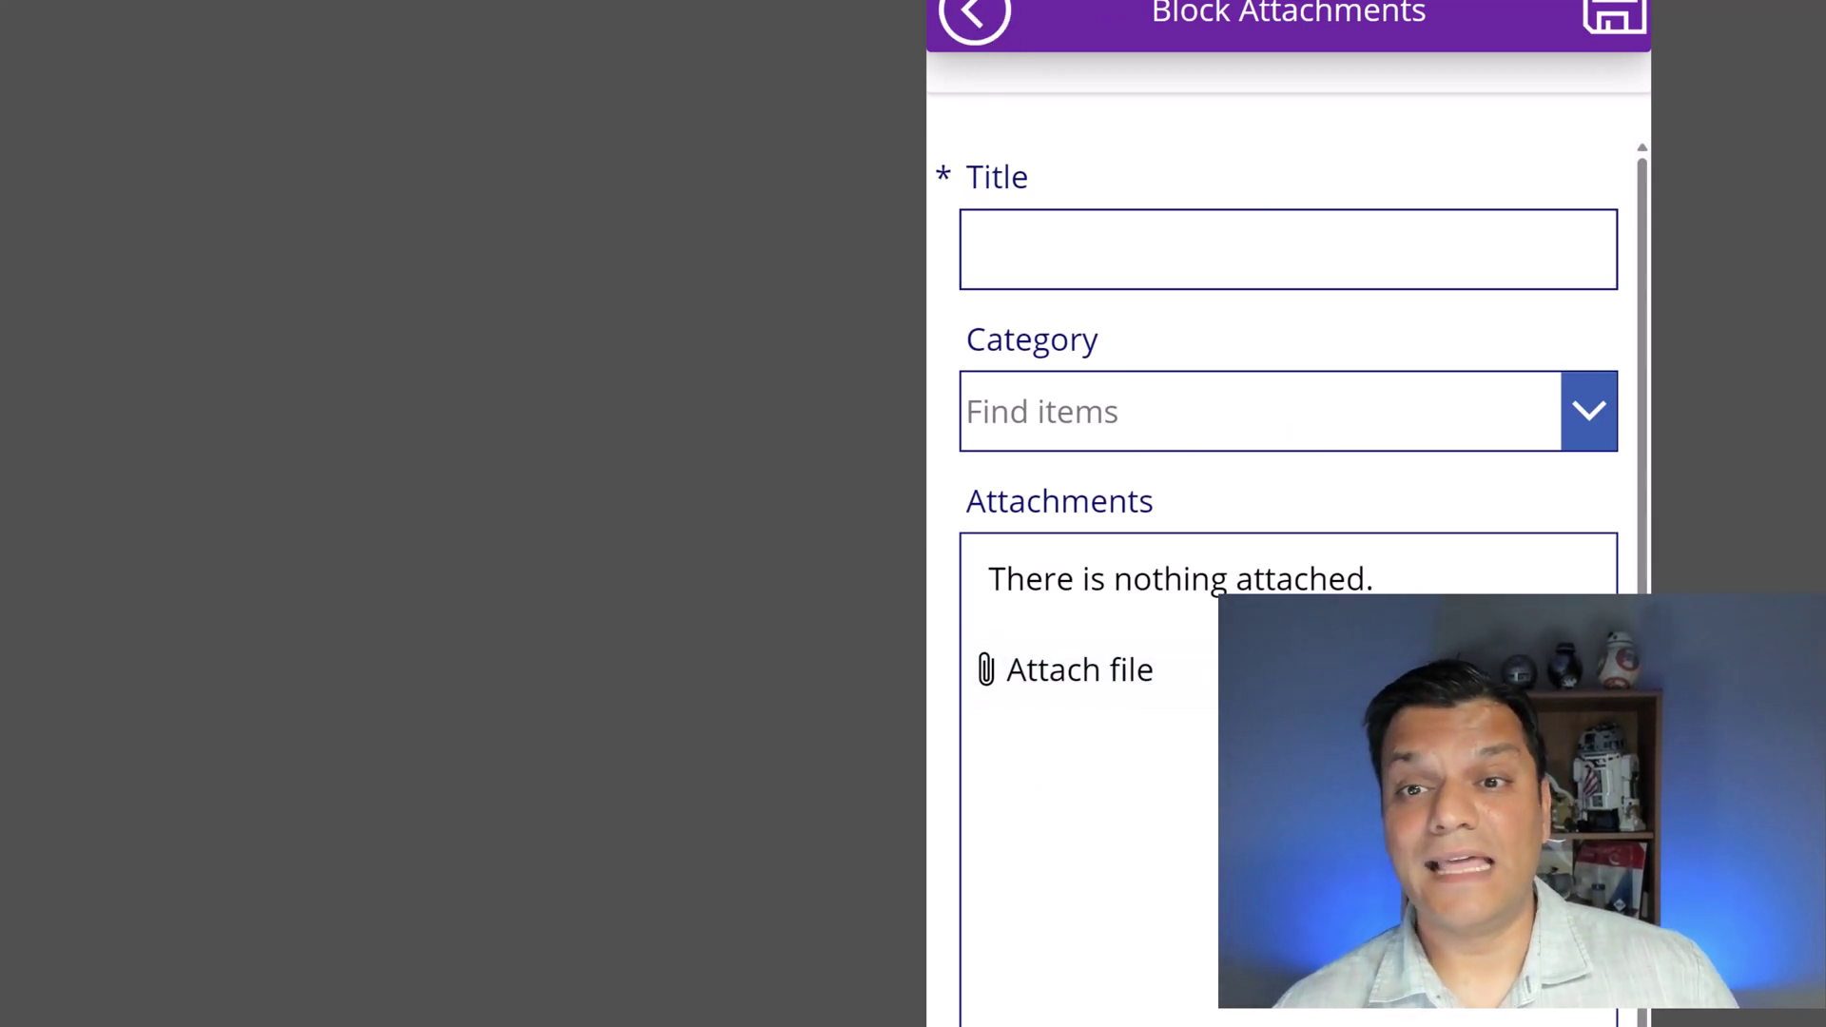
pyautogui.click(972, 21)
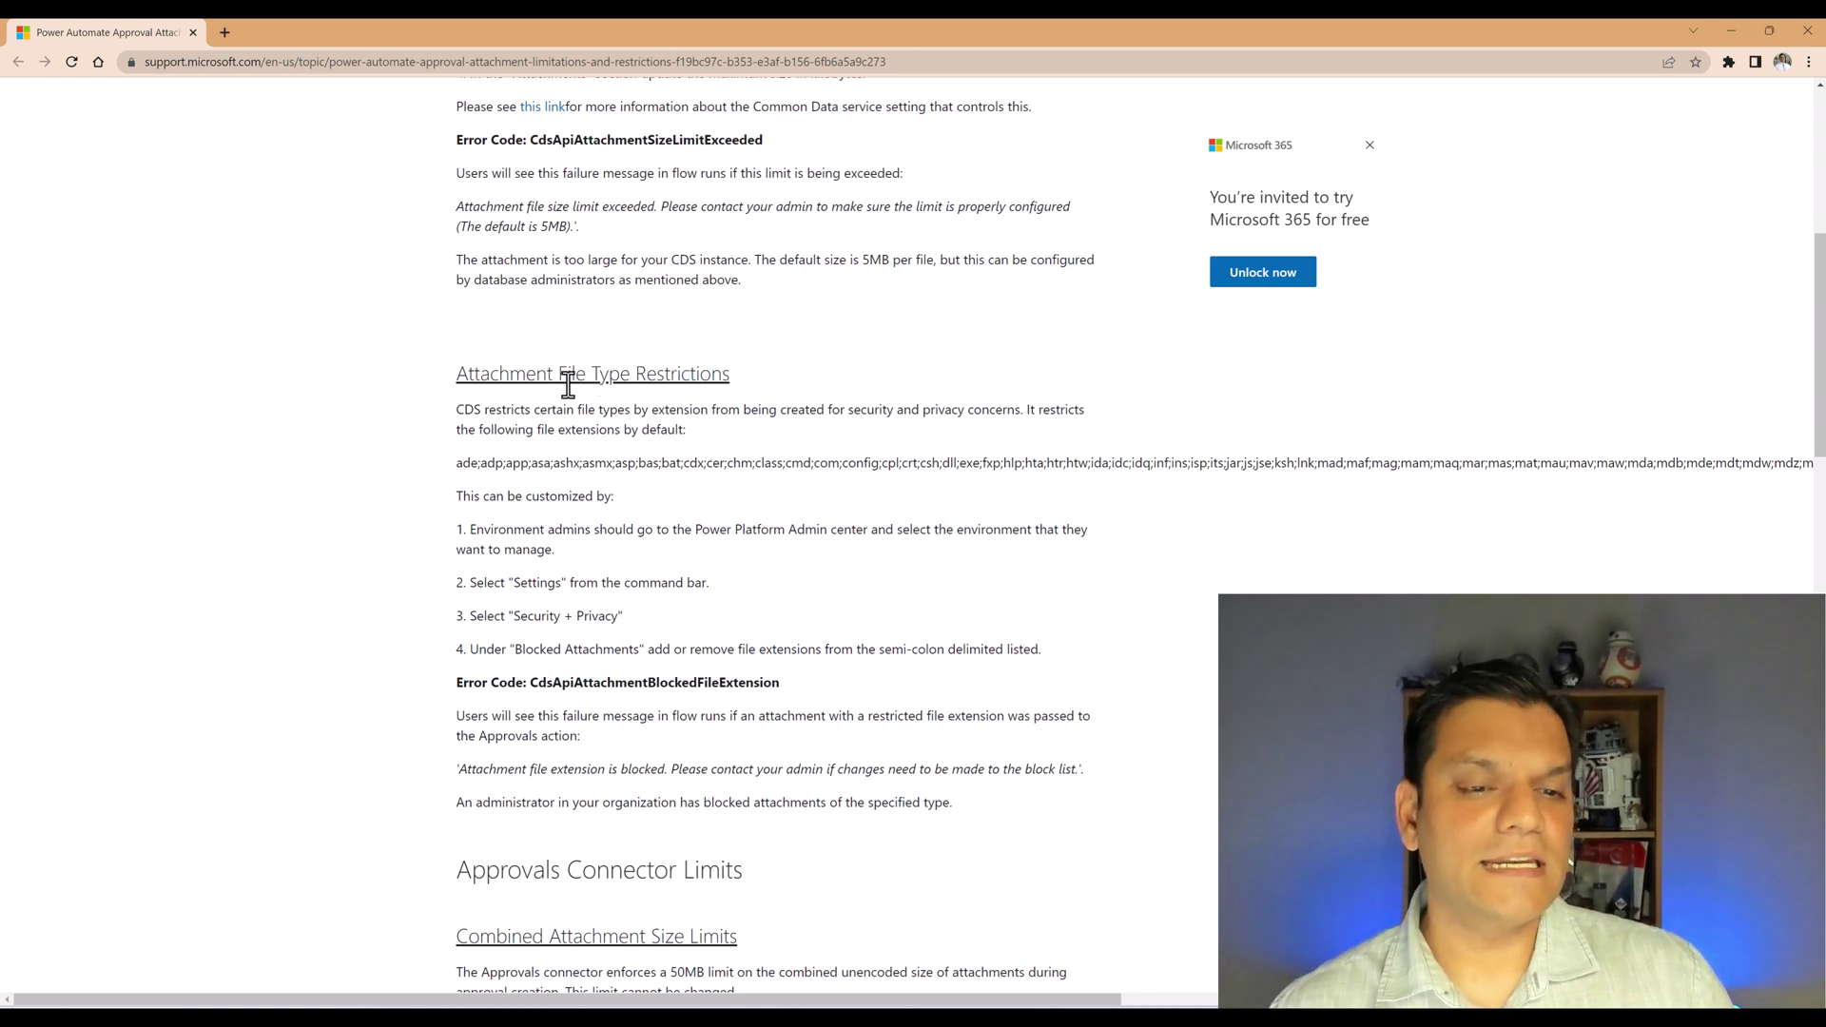
# - Move the support article window aside and click into the Block these file extensions box
pyautogui.scroll(5, 692, 480)
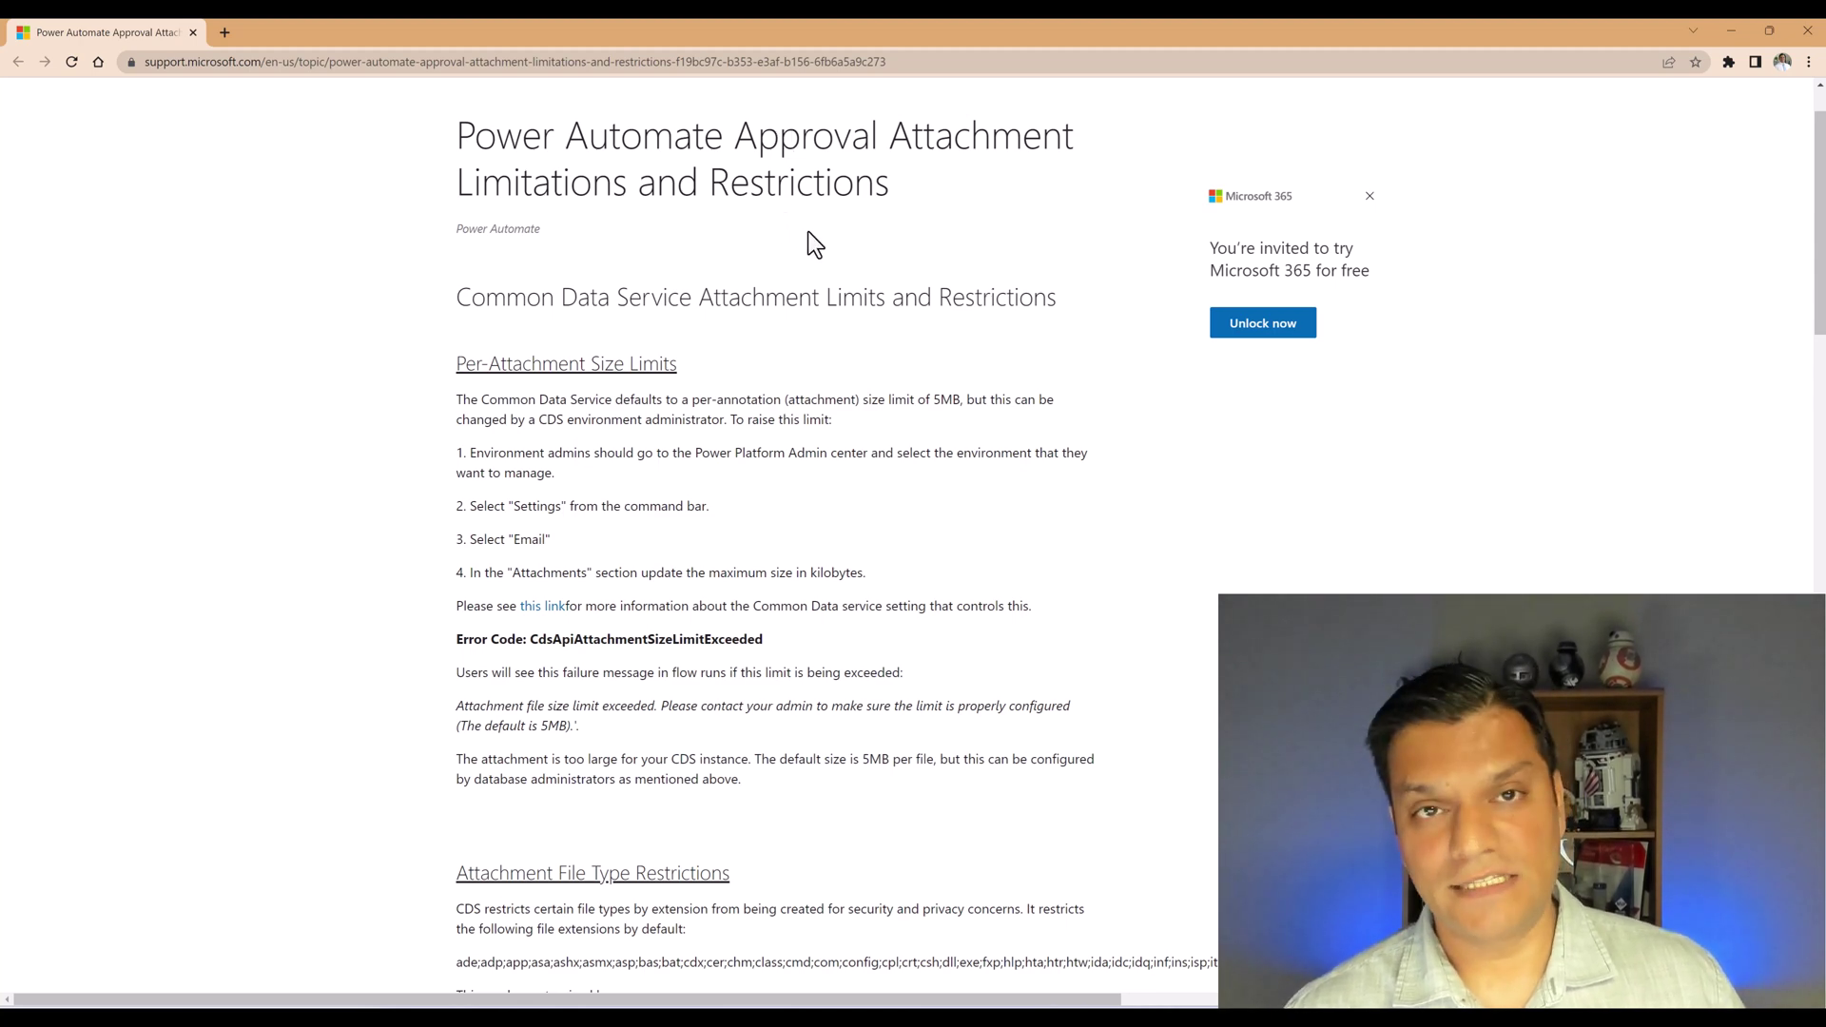
pyautogui.moveTo(786, 33); pyautogui.dragTo(1825, 266)
pyautogui.click(379, 647)
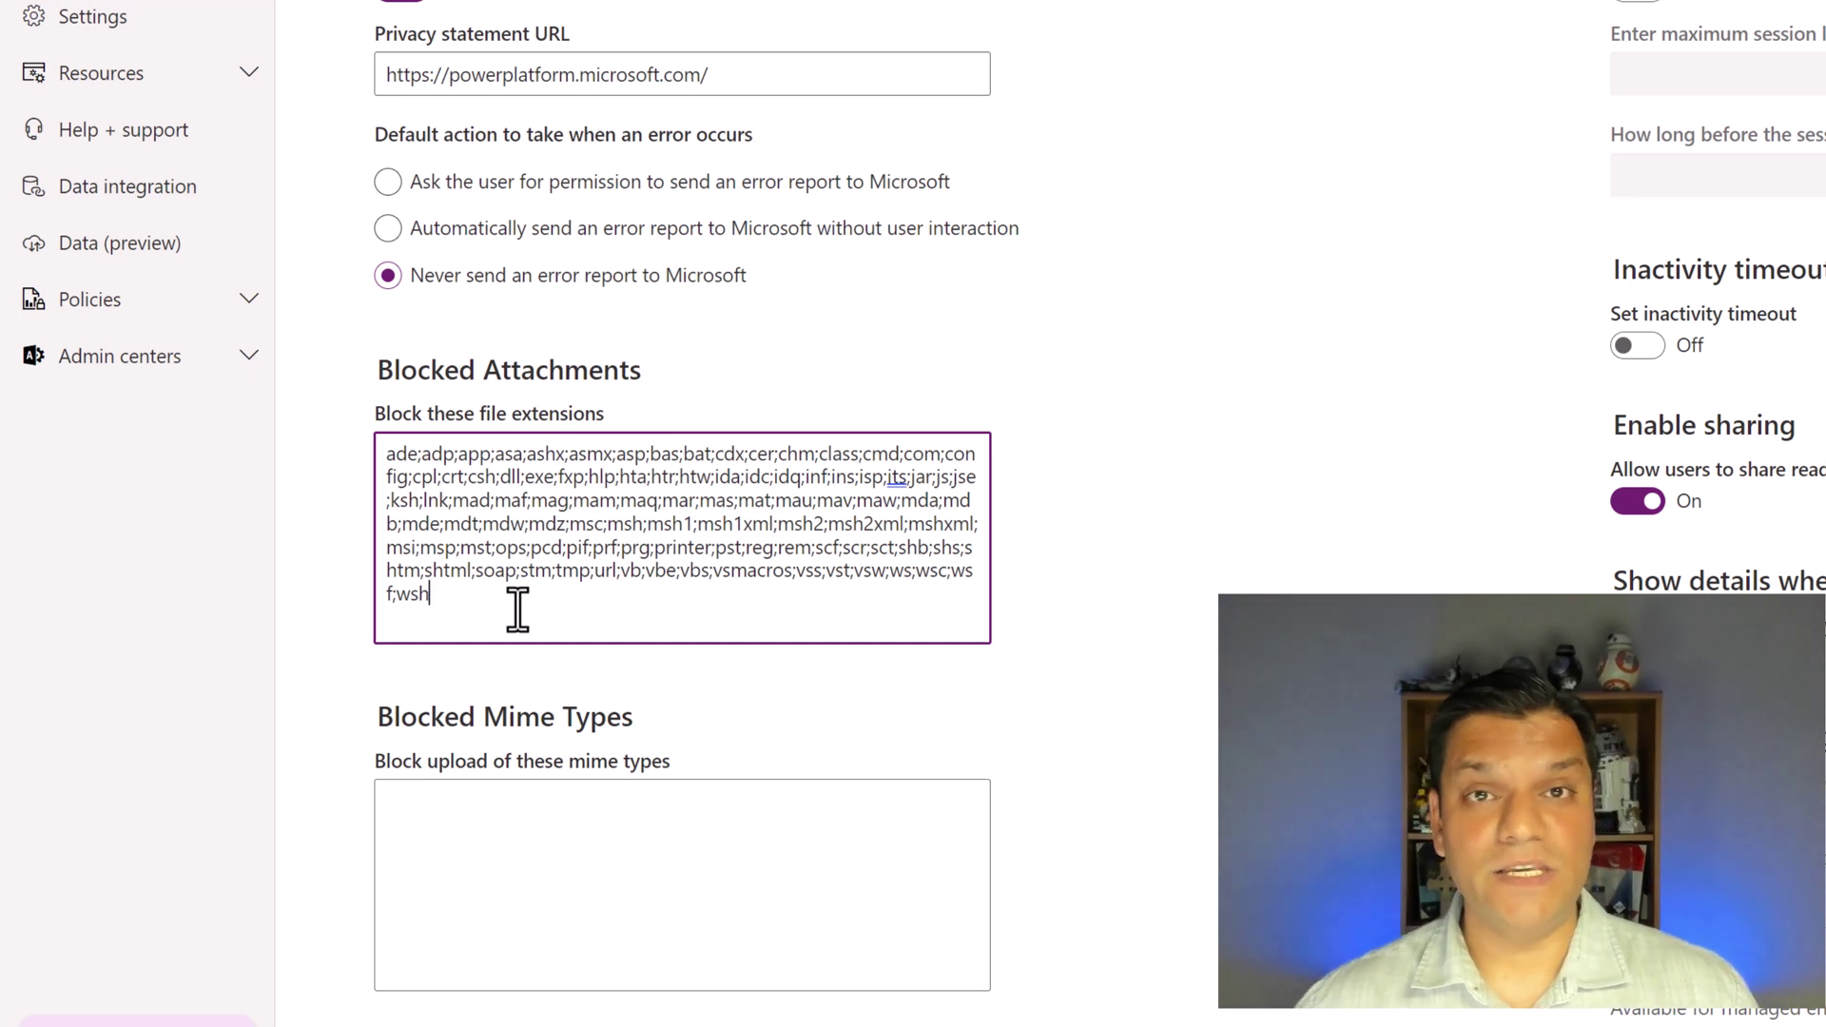
# - Append ;csv after wsh in the Block these file extensions box and commit the change
pyautogui.write(';v')
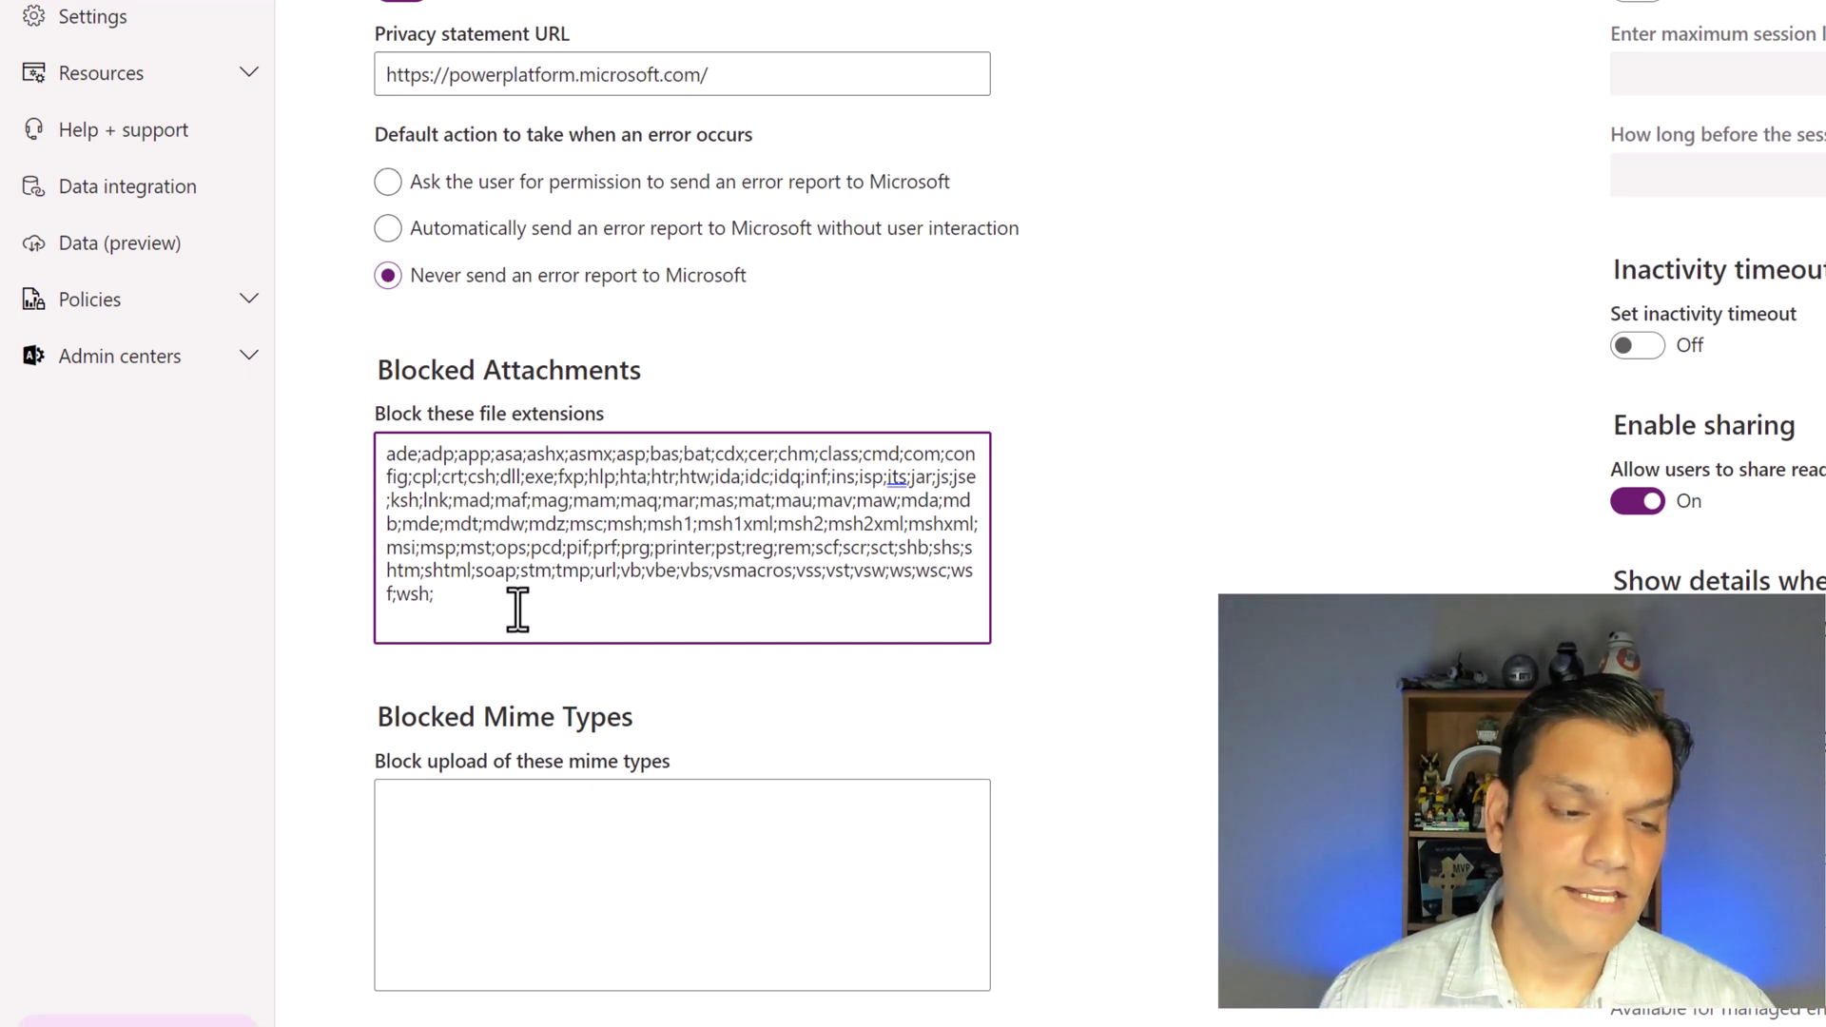
pyautogui.write('ss;v')
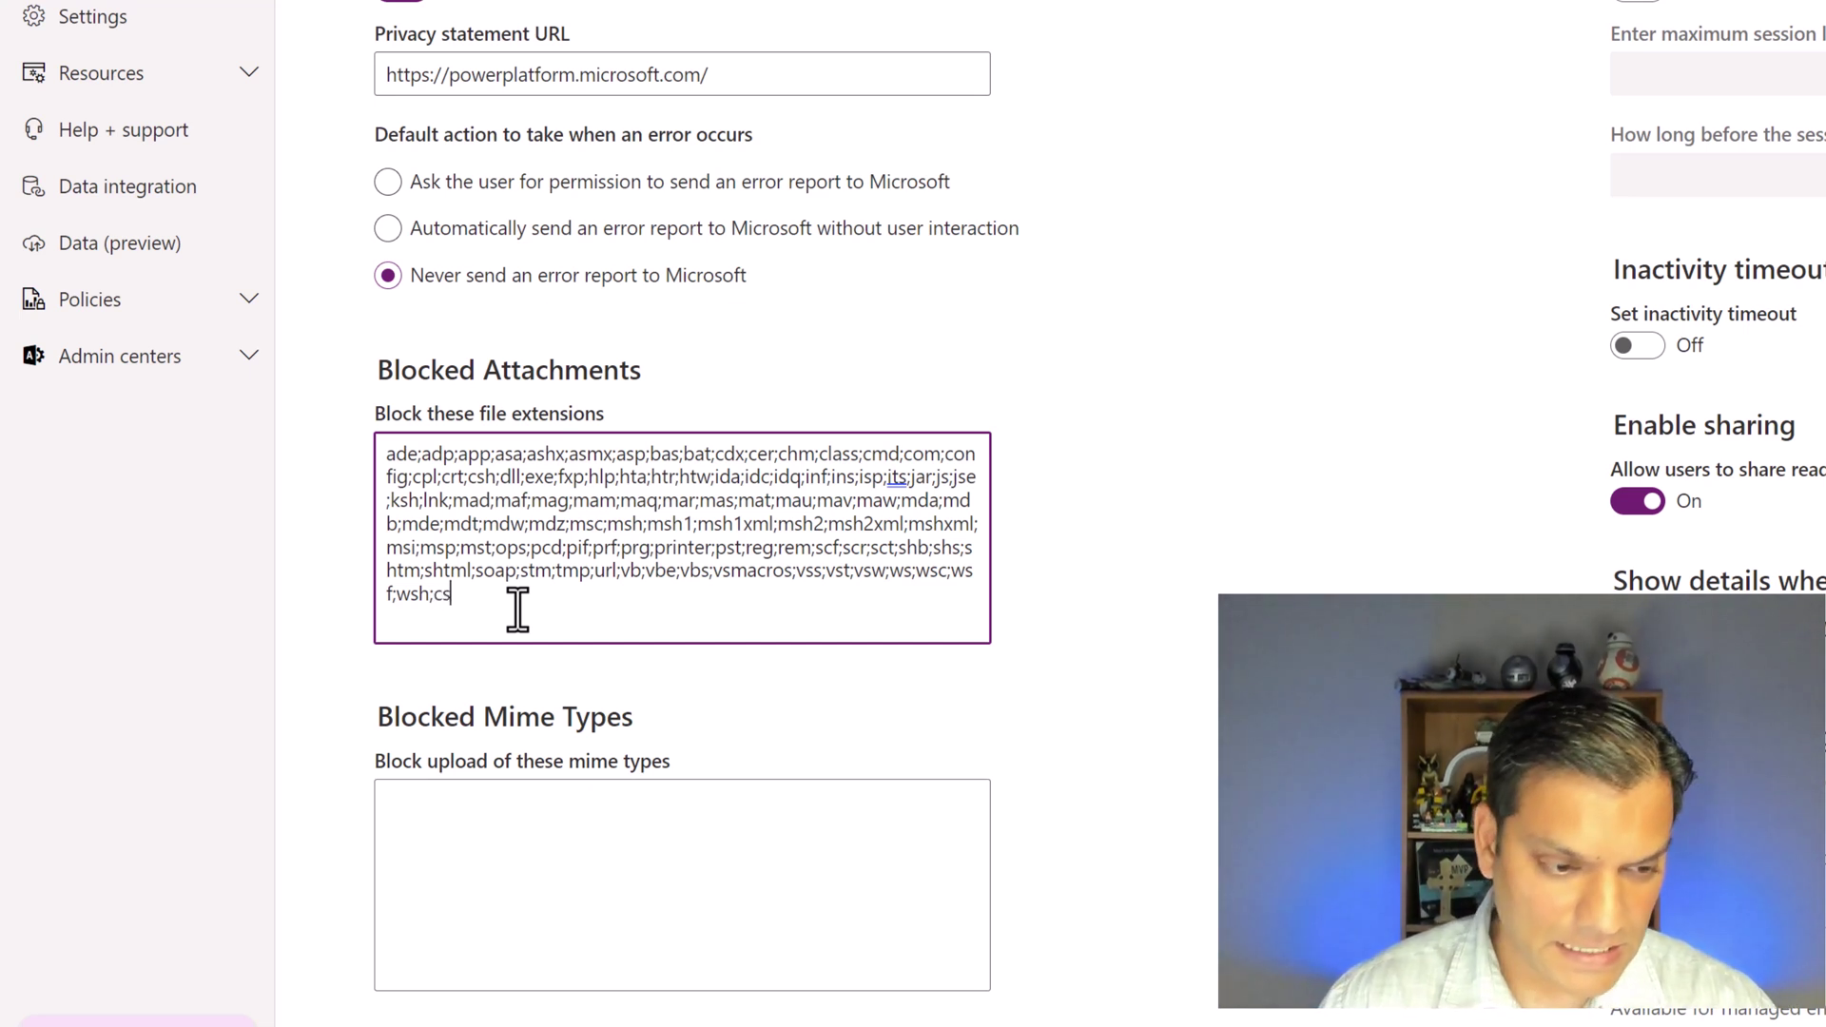
pyautogui.click(1087, 582)
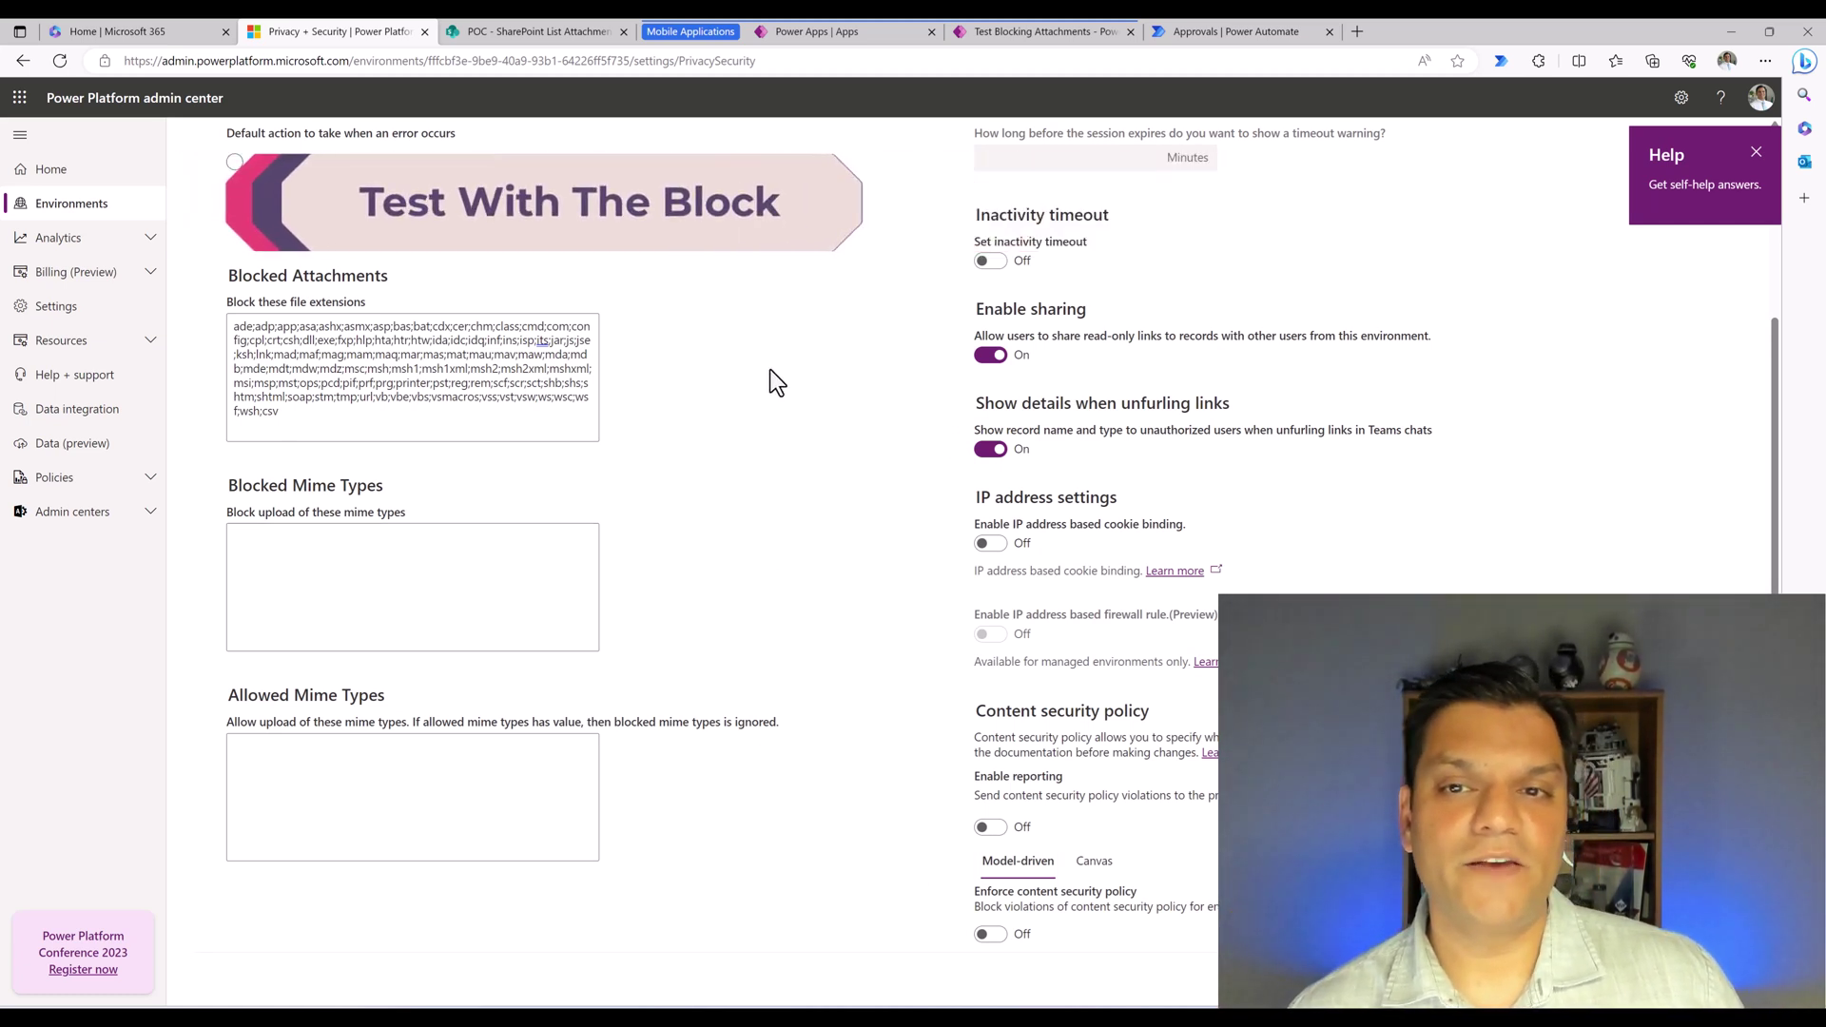
# - Start a new app item titled 'Live demo #2' with category Work
pyautogui.click(991, 42)
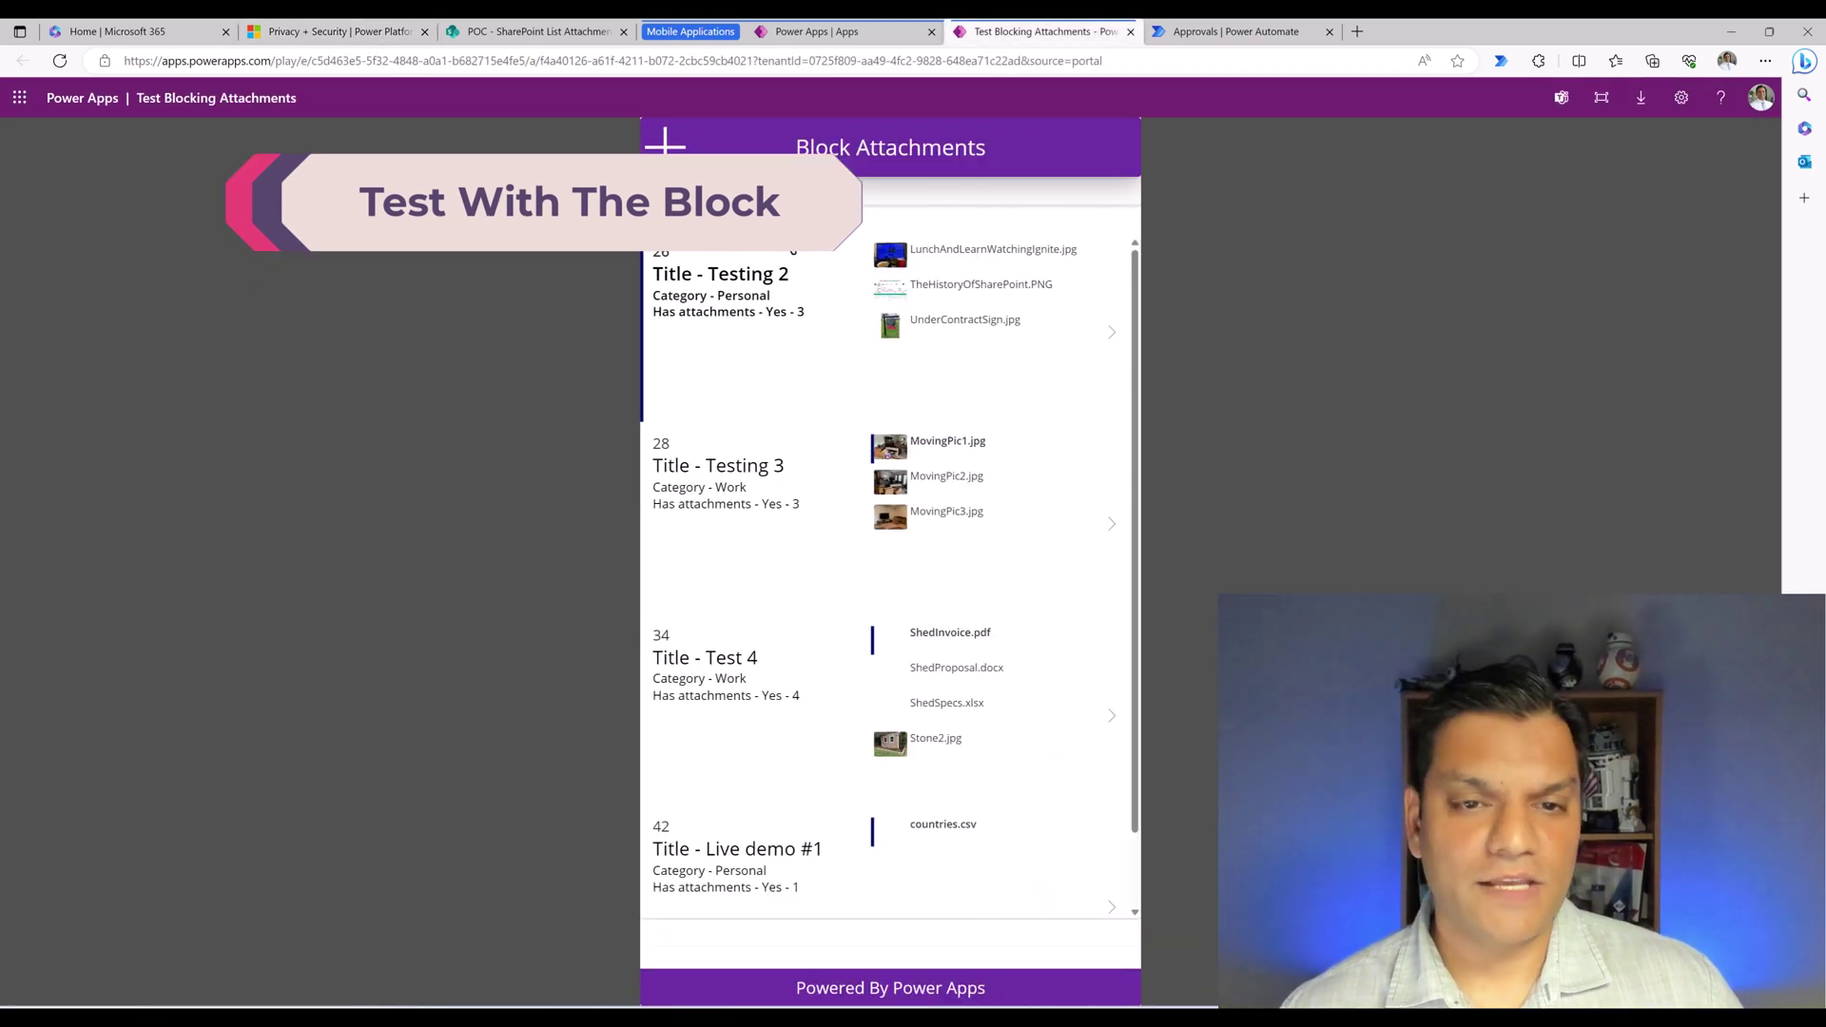
pyautogui.click(665, 143)
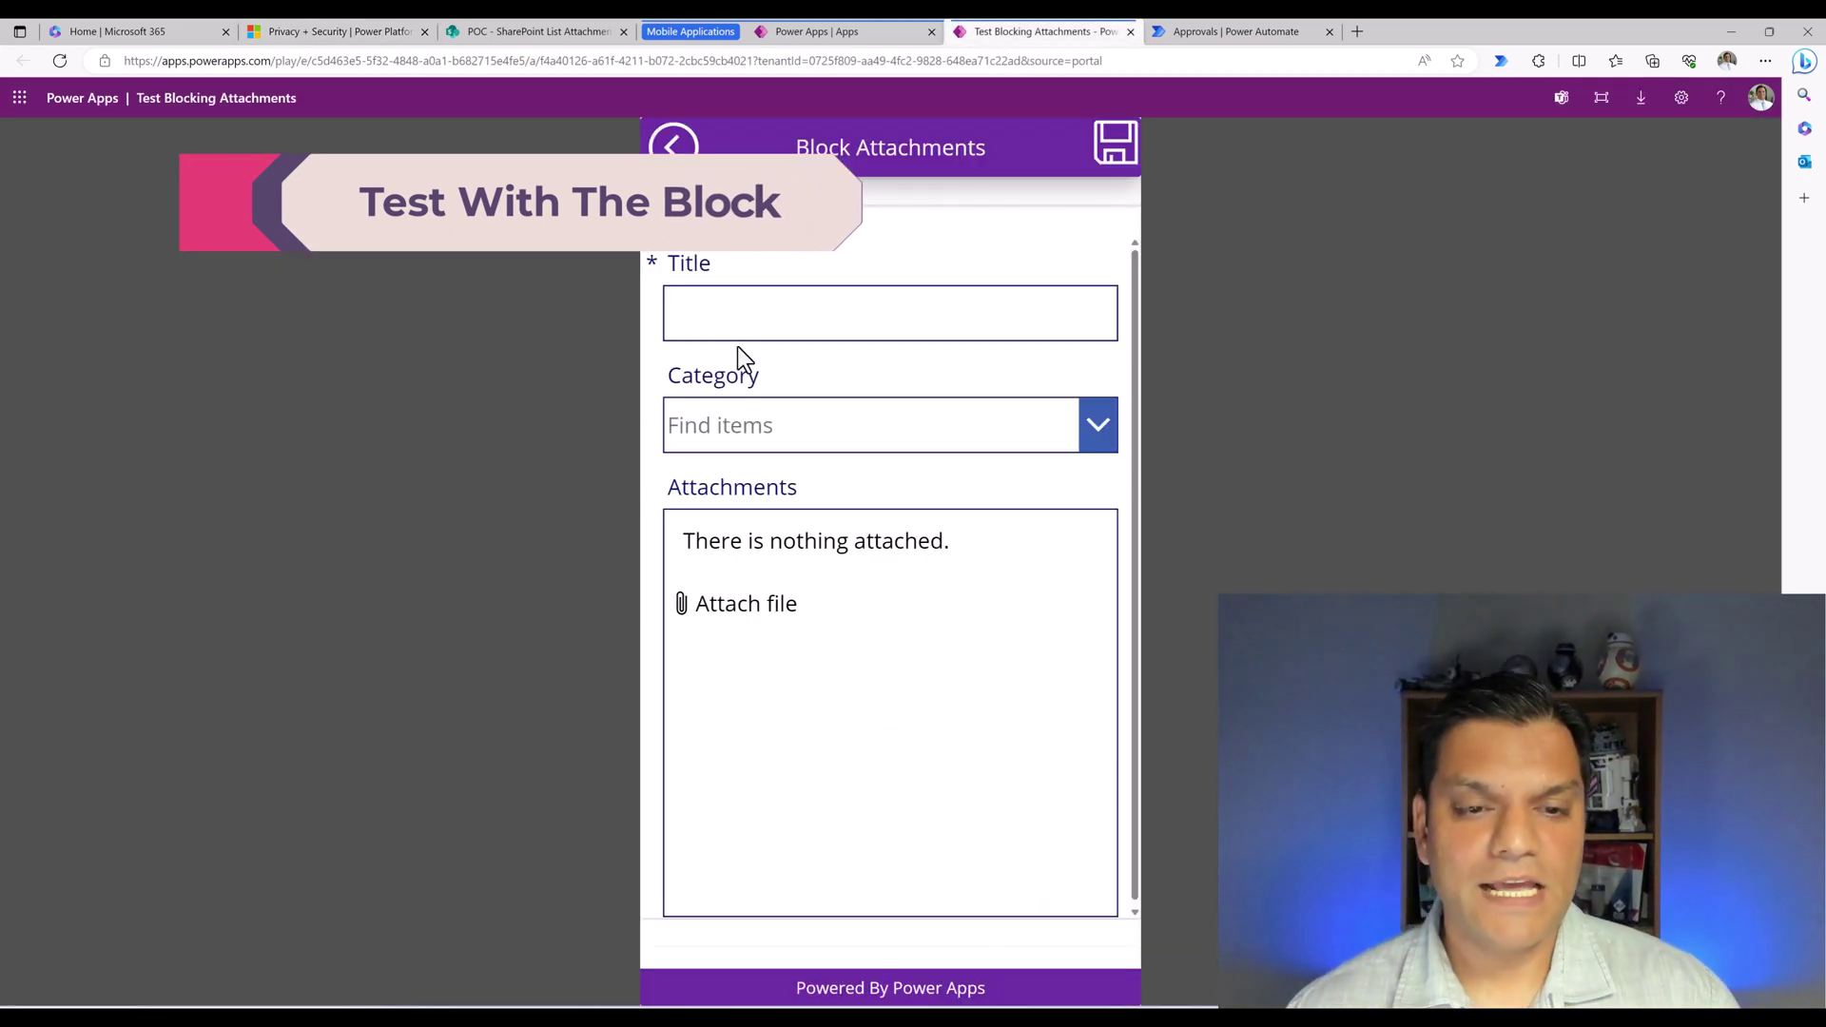
pyautogui.click(754, 312)
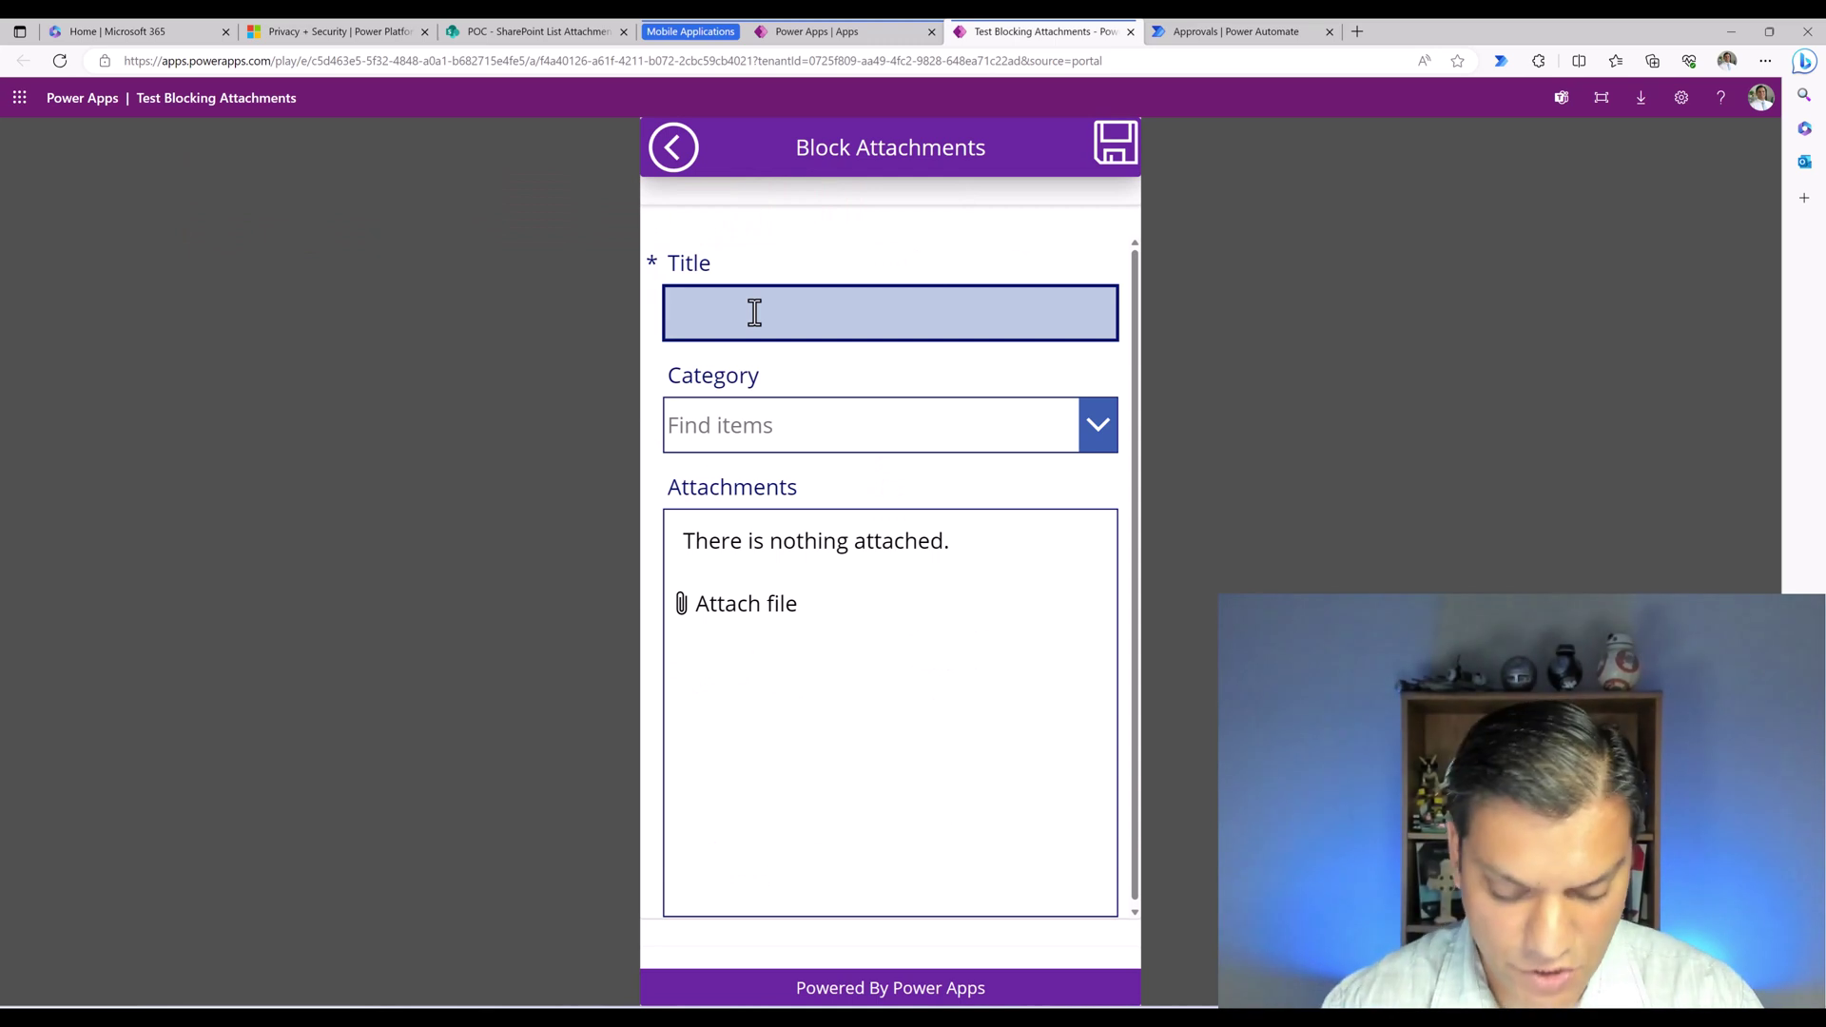
pyautogui.write('Live dem')
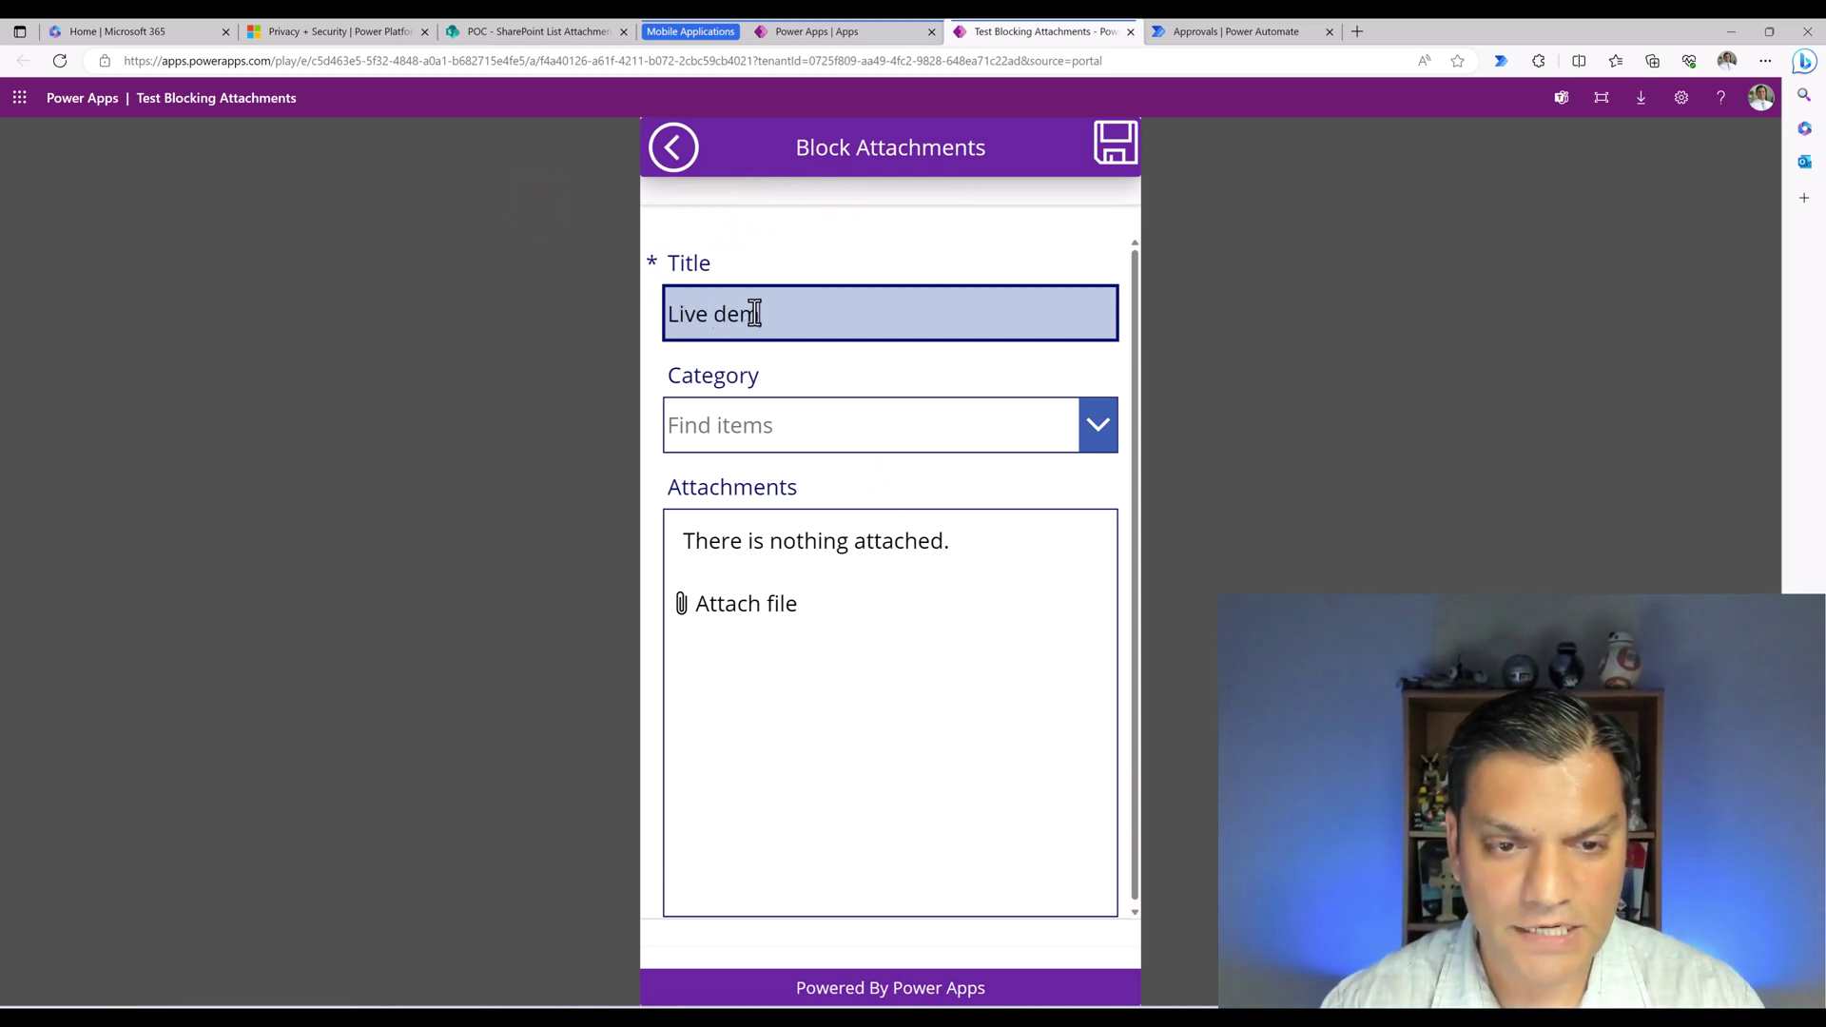
pyautogui.write('o #2')
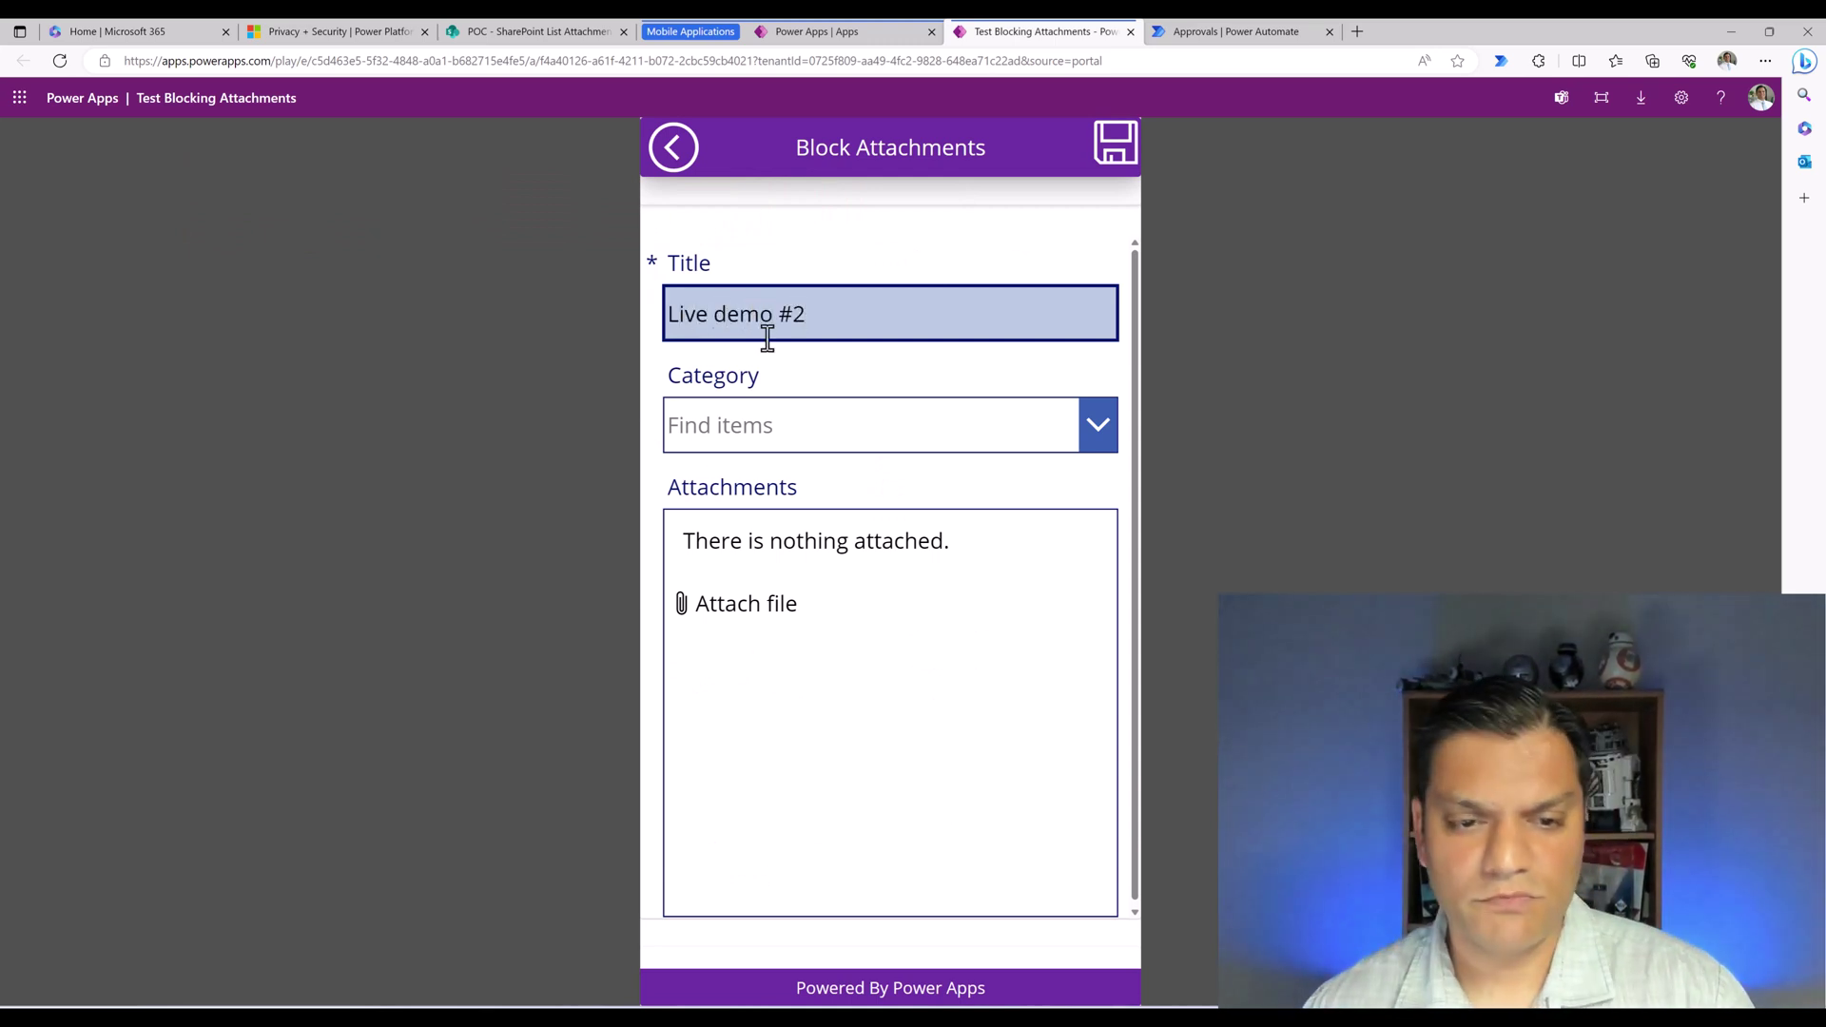
pyautogui.click(767, 435)
pyautogui.click(730, 525)
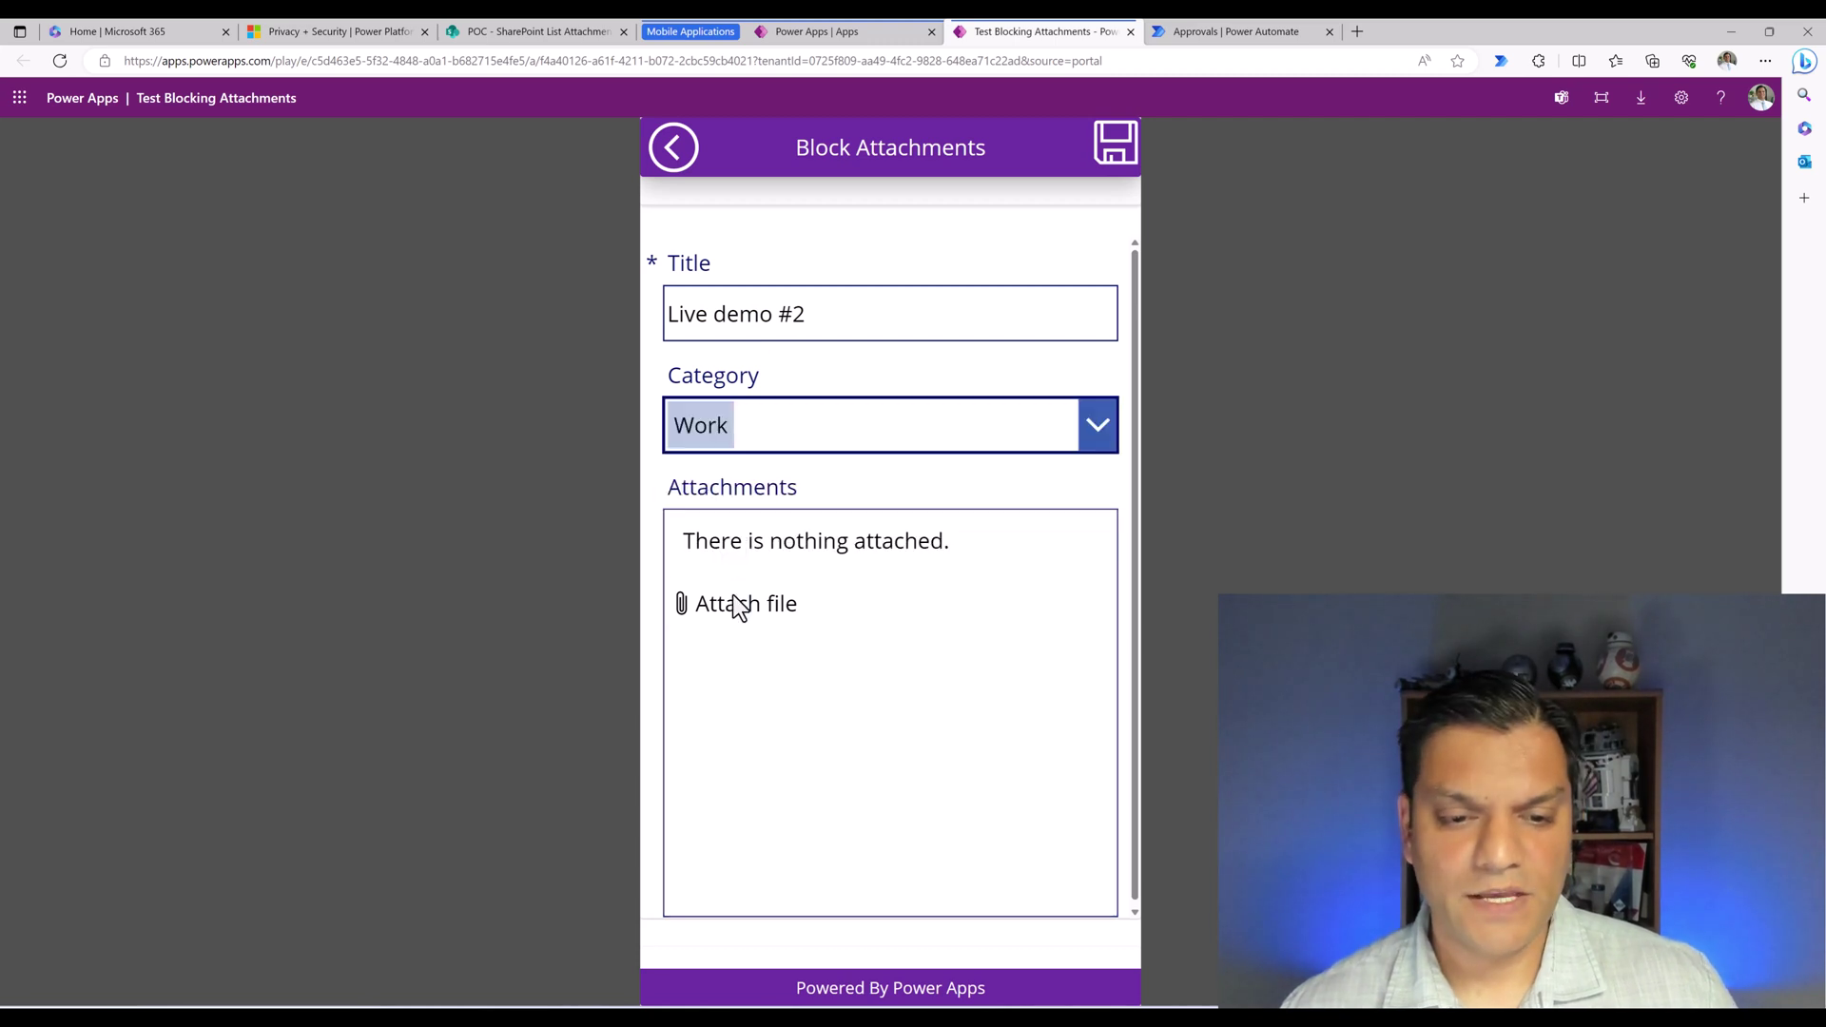
# - Attach countries.csv to the Live demo #2 item and save it
pyautogui.click(734, 597)
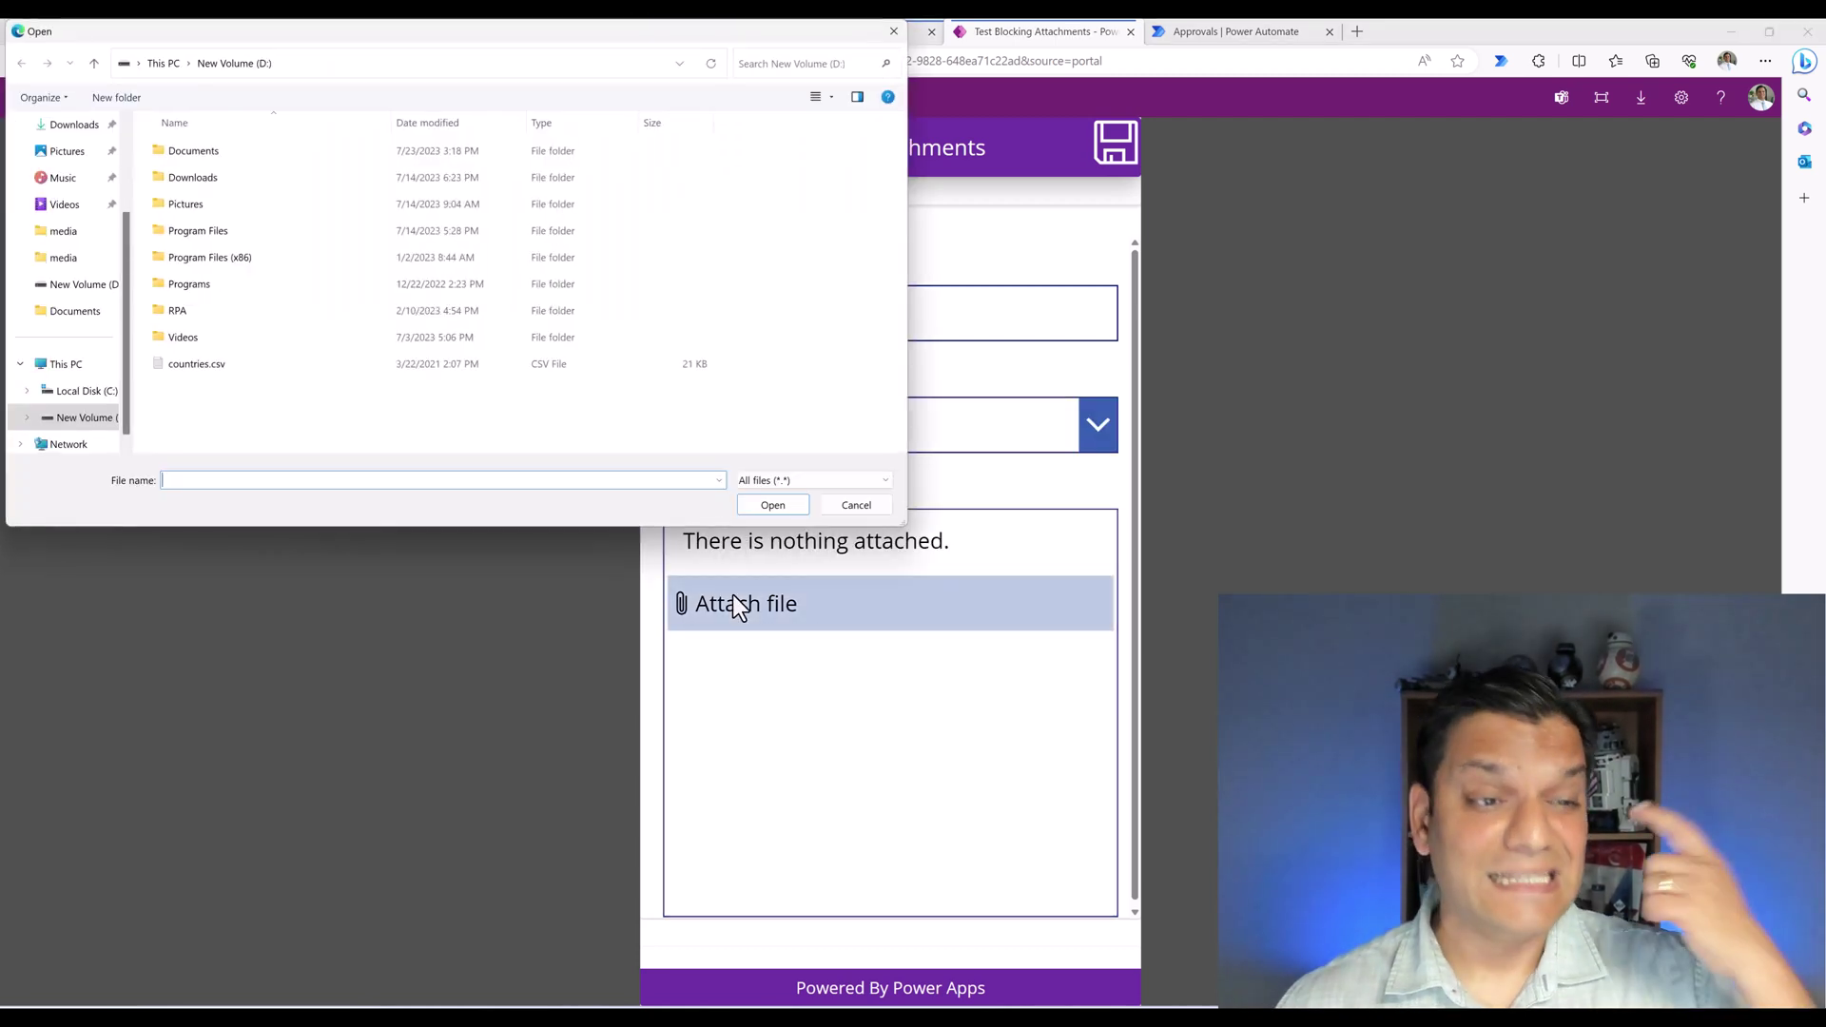
pyautogui.click(219, 363)
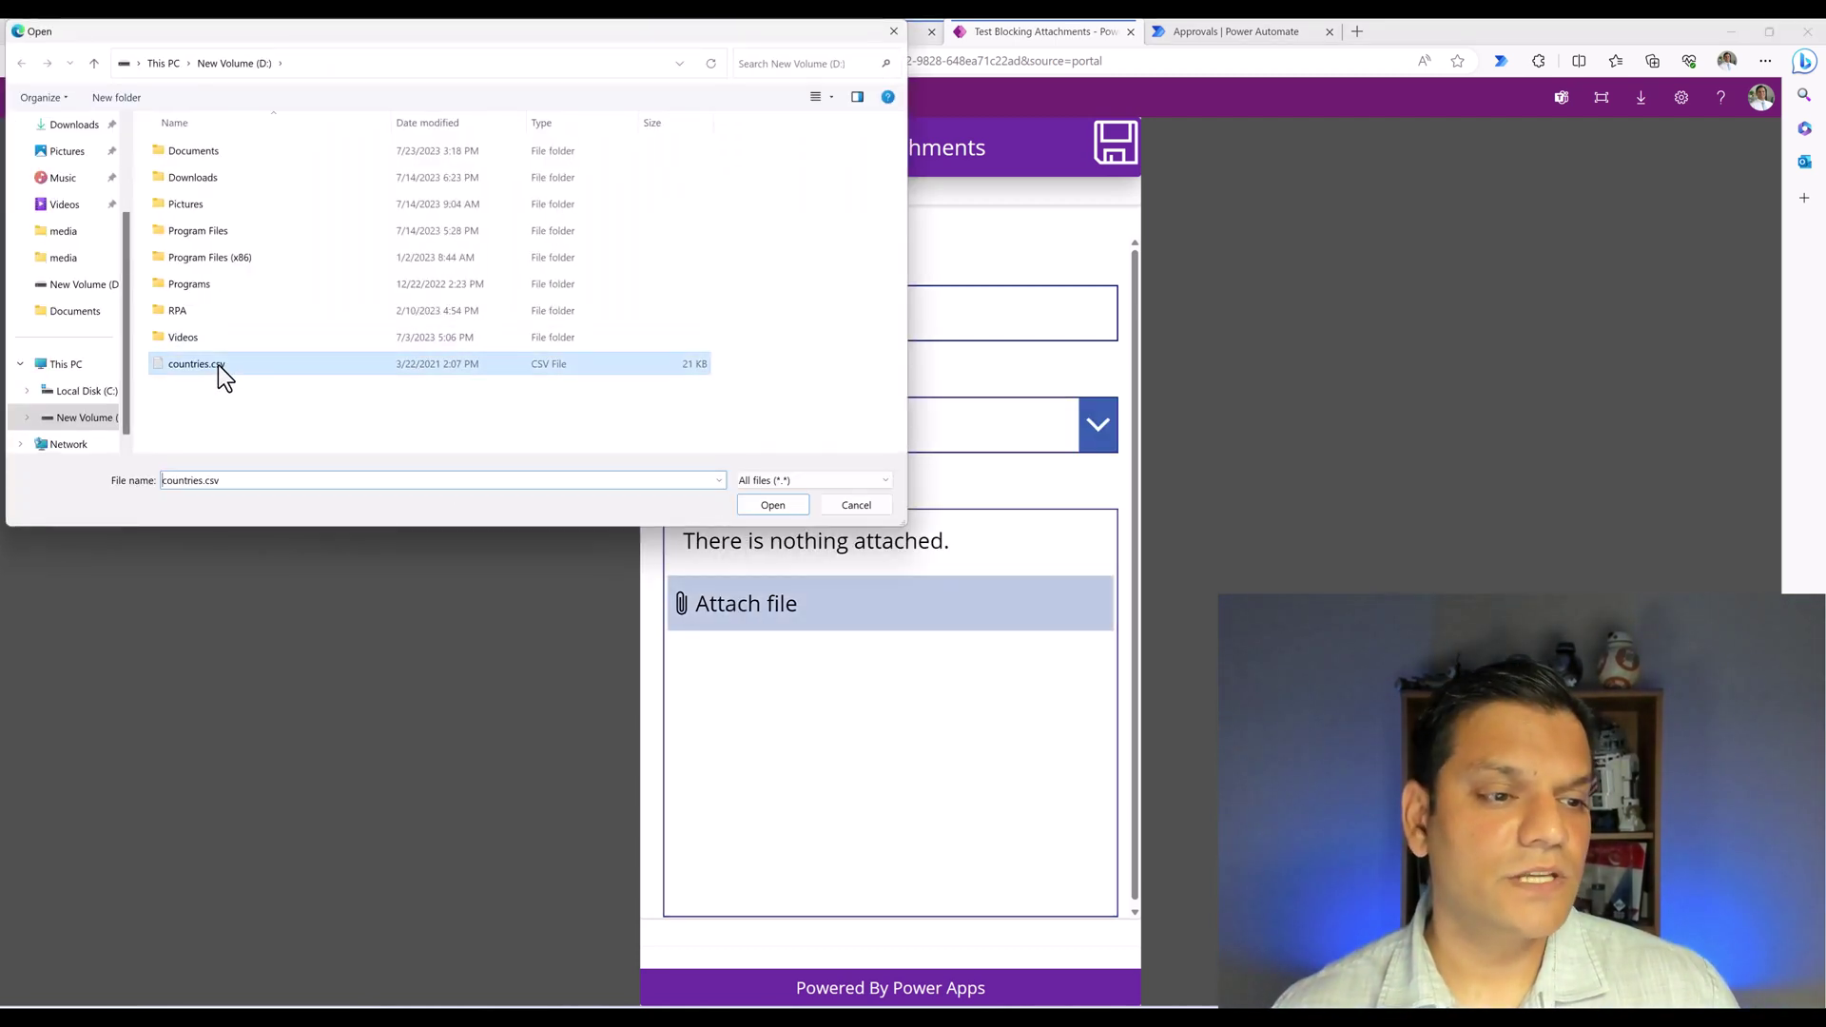
pyautogui.click(750, 509)
pyautogui.click(1118, 160)
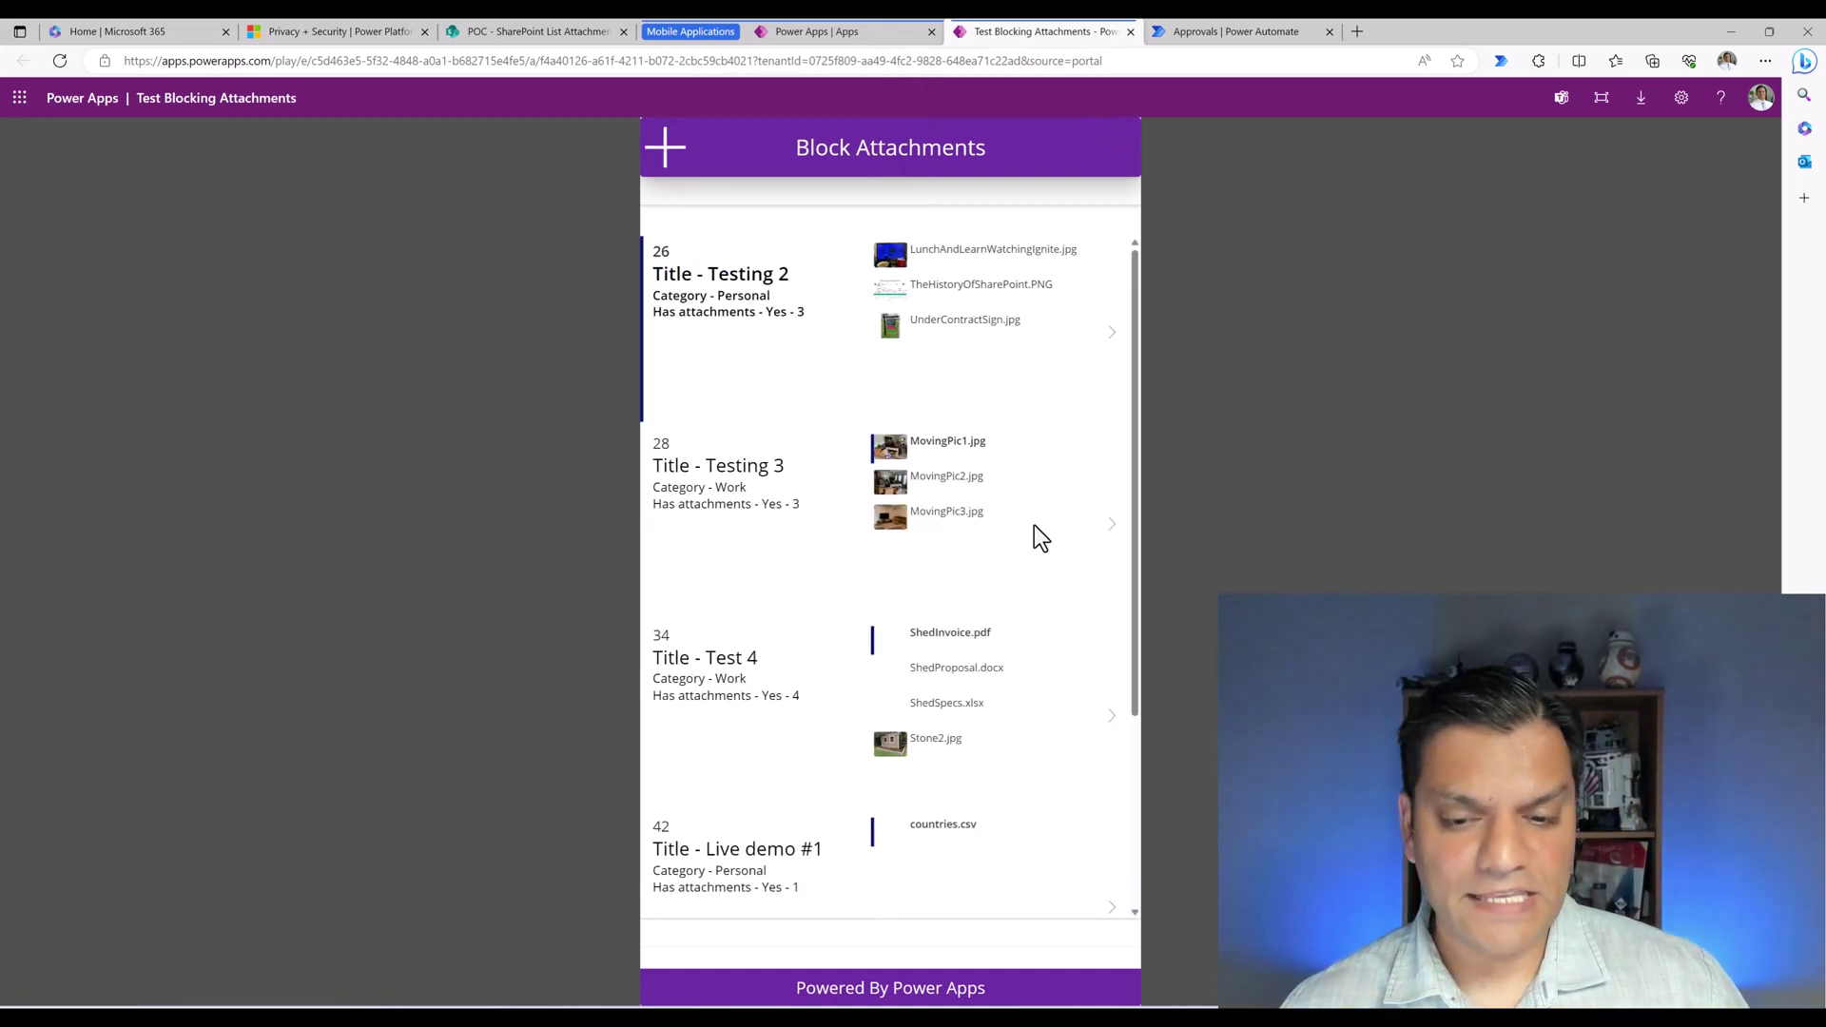
pyautogui.scroll(-3, 1034, 525)
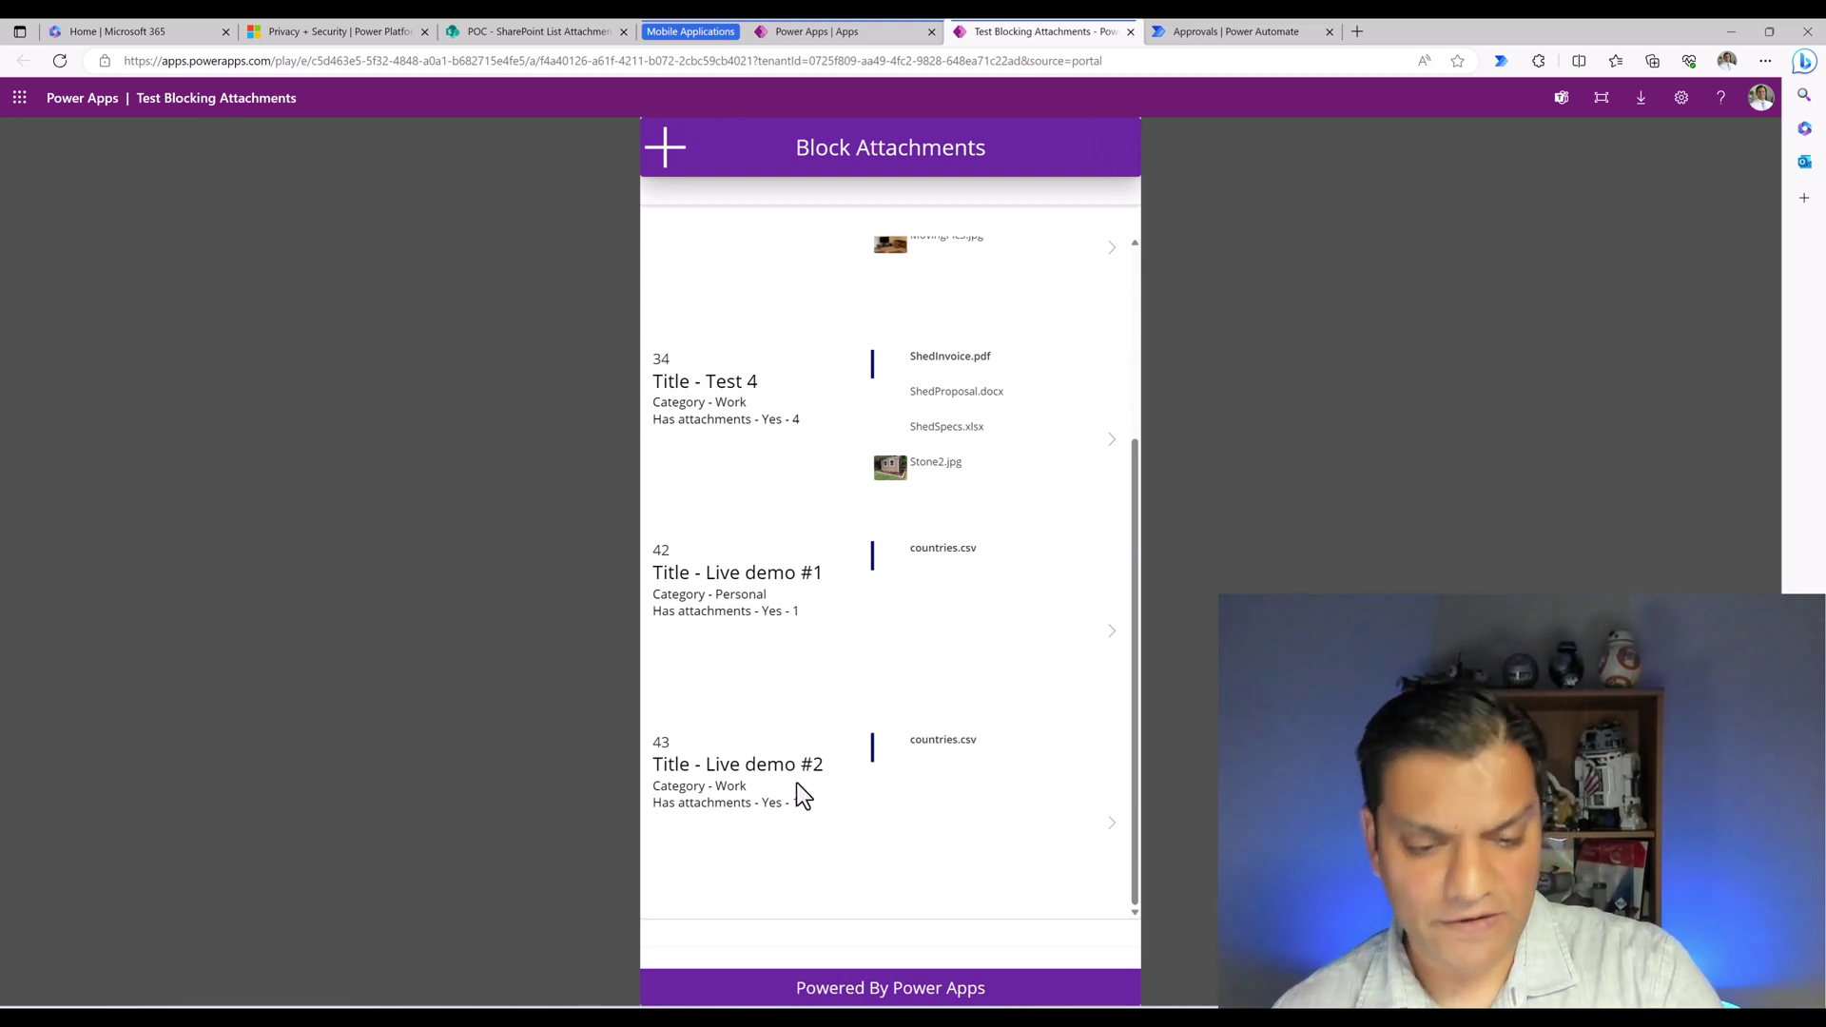
pyautogui.click(533, 31)
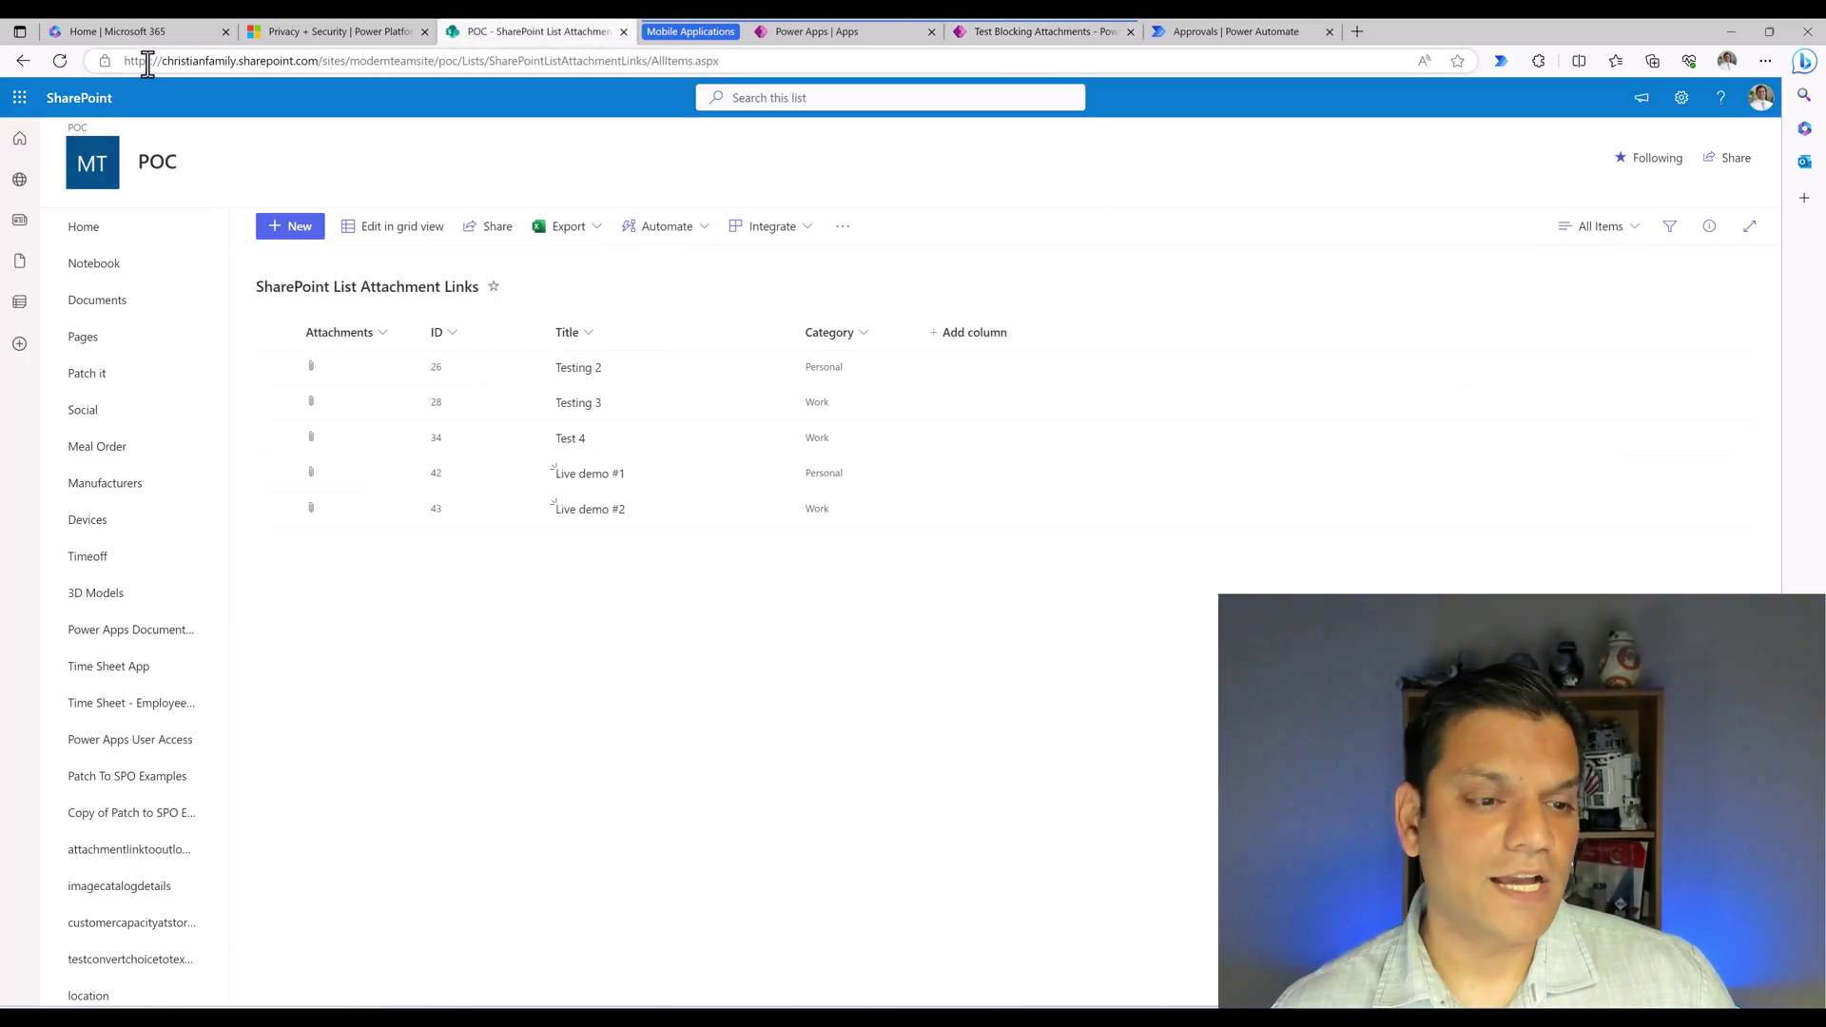
# - Open the Live demo #2 item's details to check countries.csv is attached, then close them
pyautogui.click(607, 519)
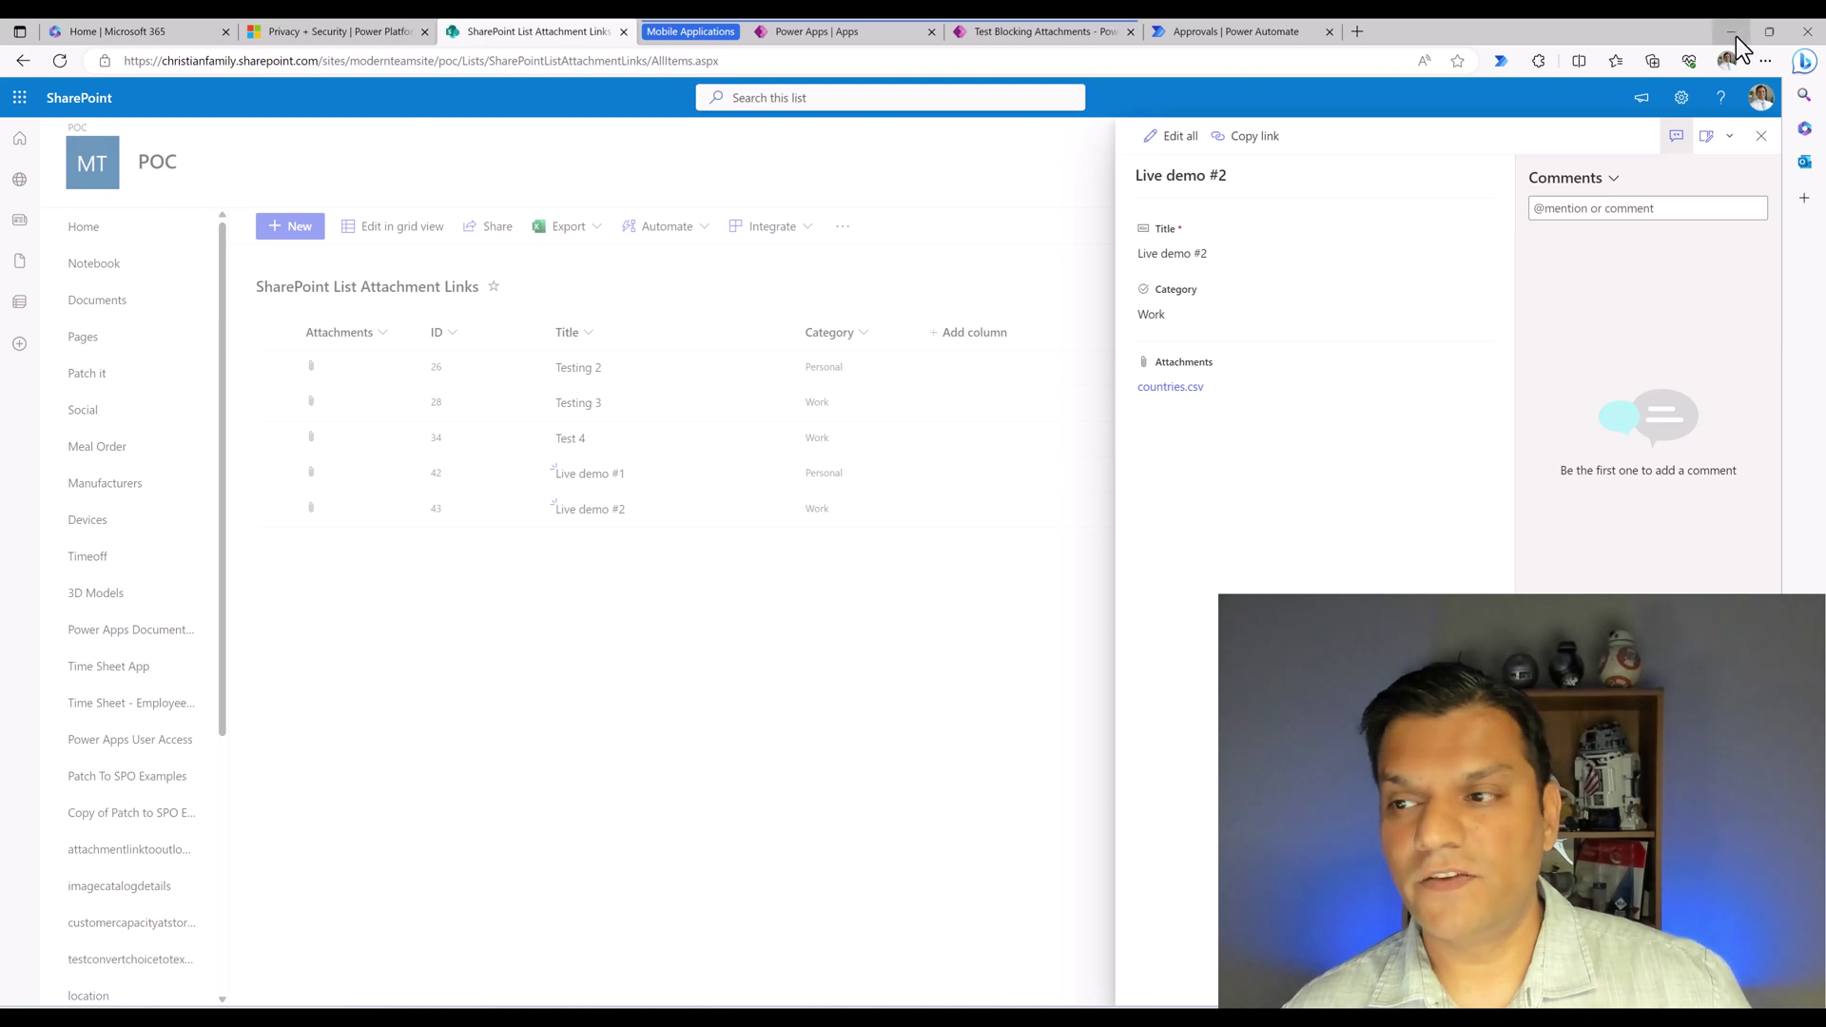
pyautogui.click(1761, 135)
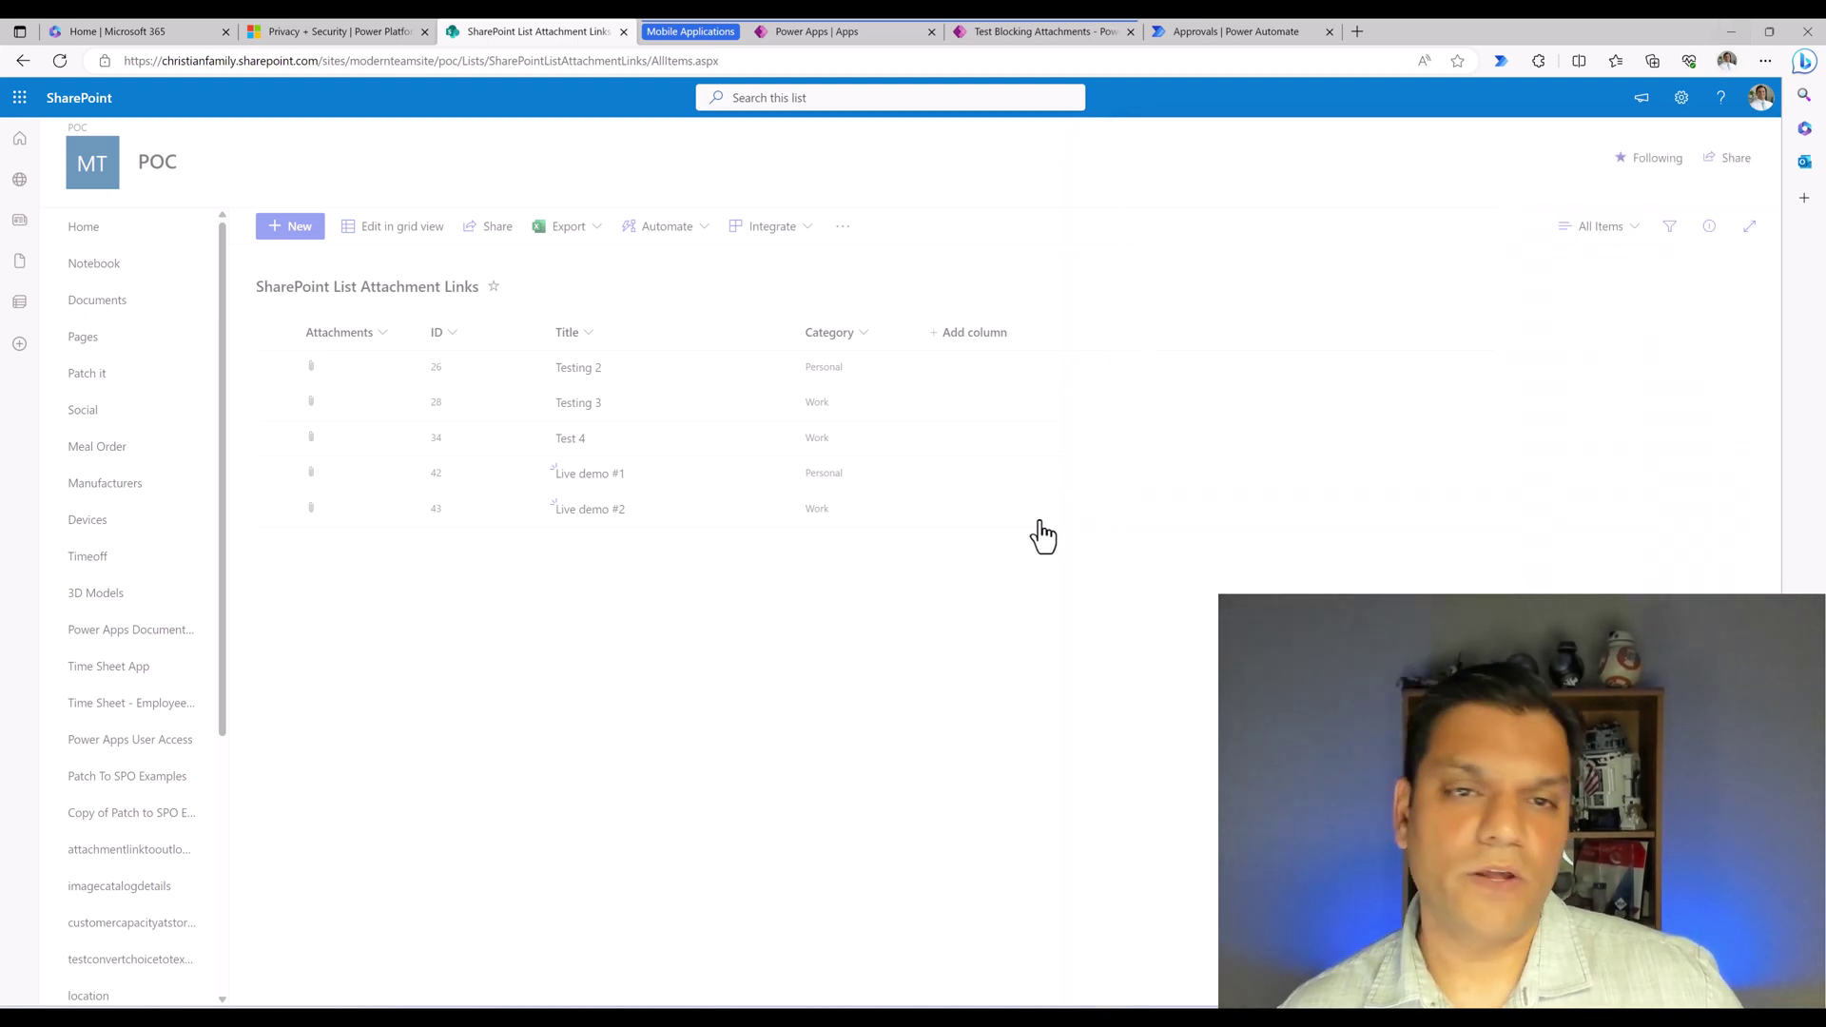
pyautogui.click(1225, 26)
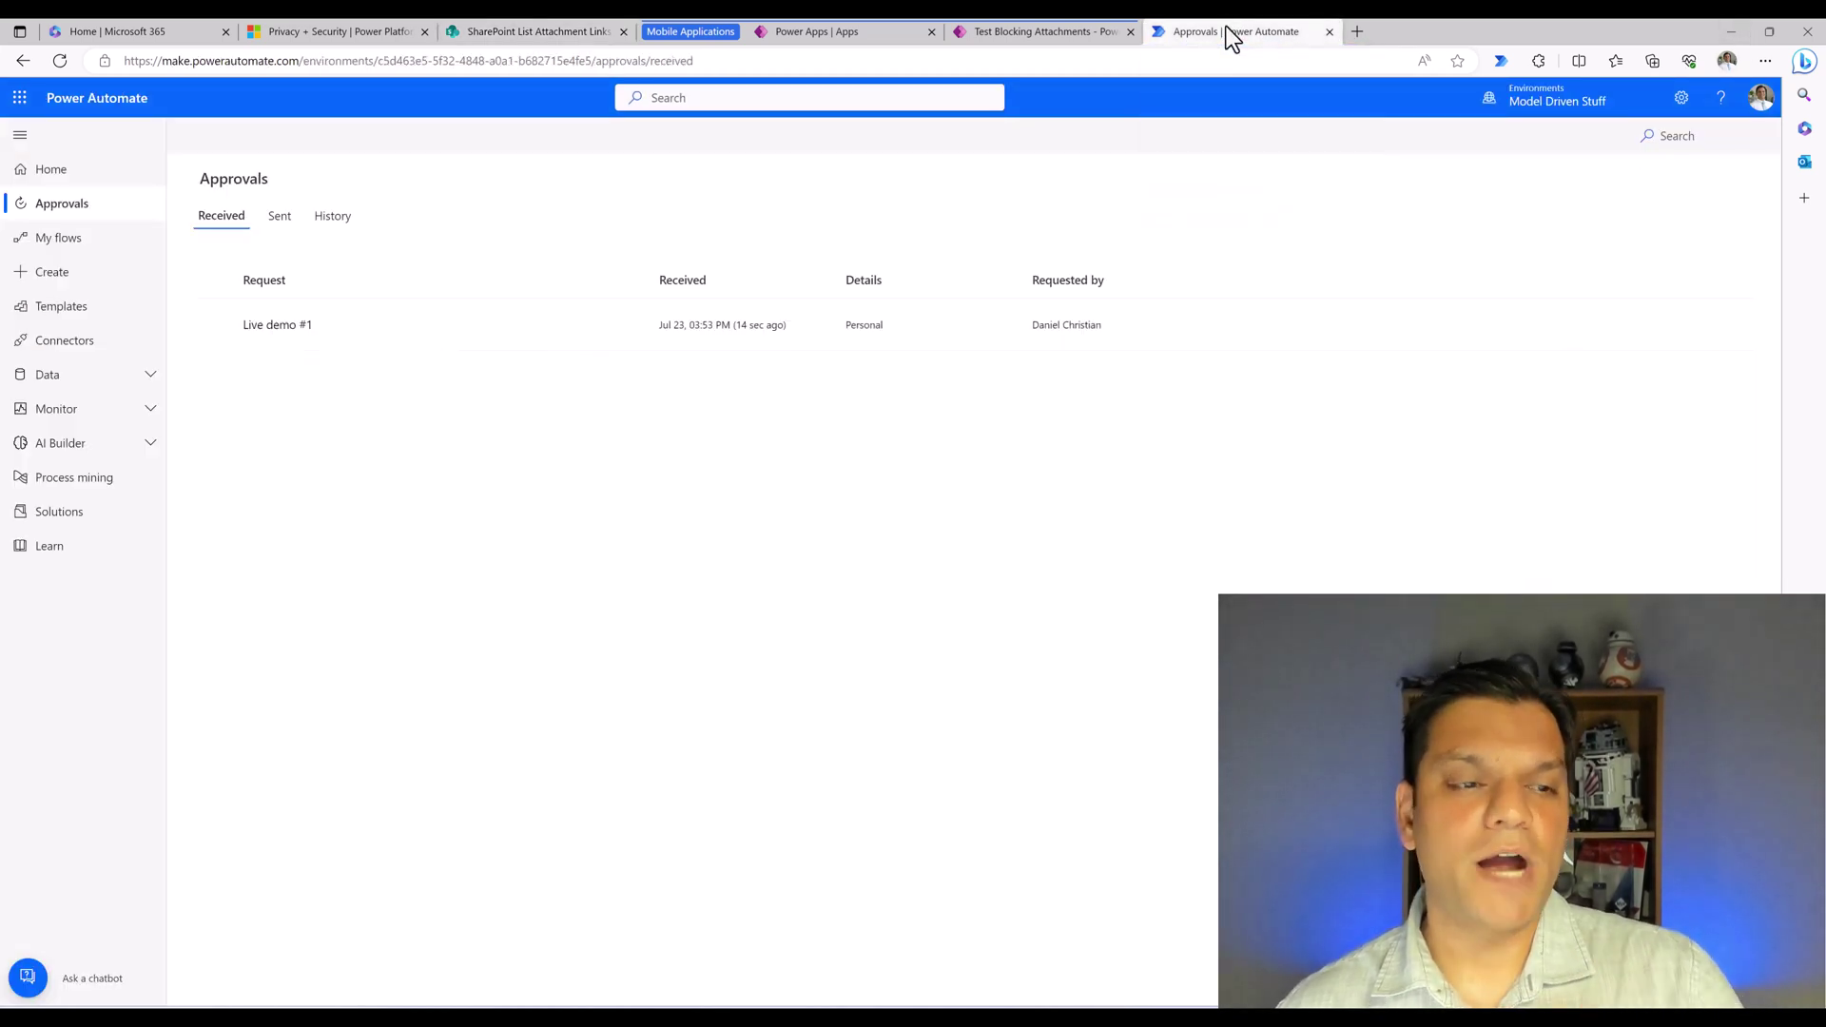
# - Open the newest run of the Test Blocked File Types in approval flow from My flows
pyautogui.click(47, 243)
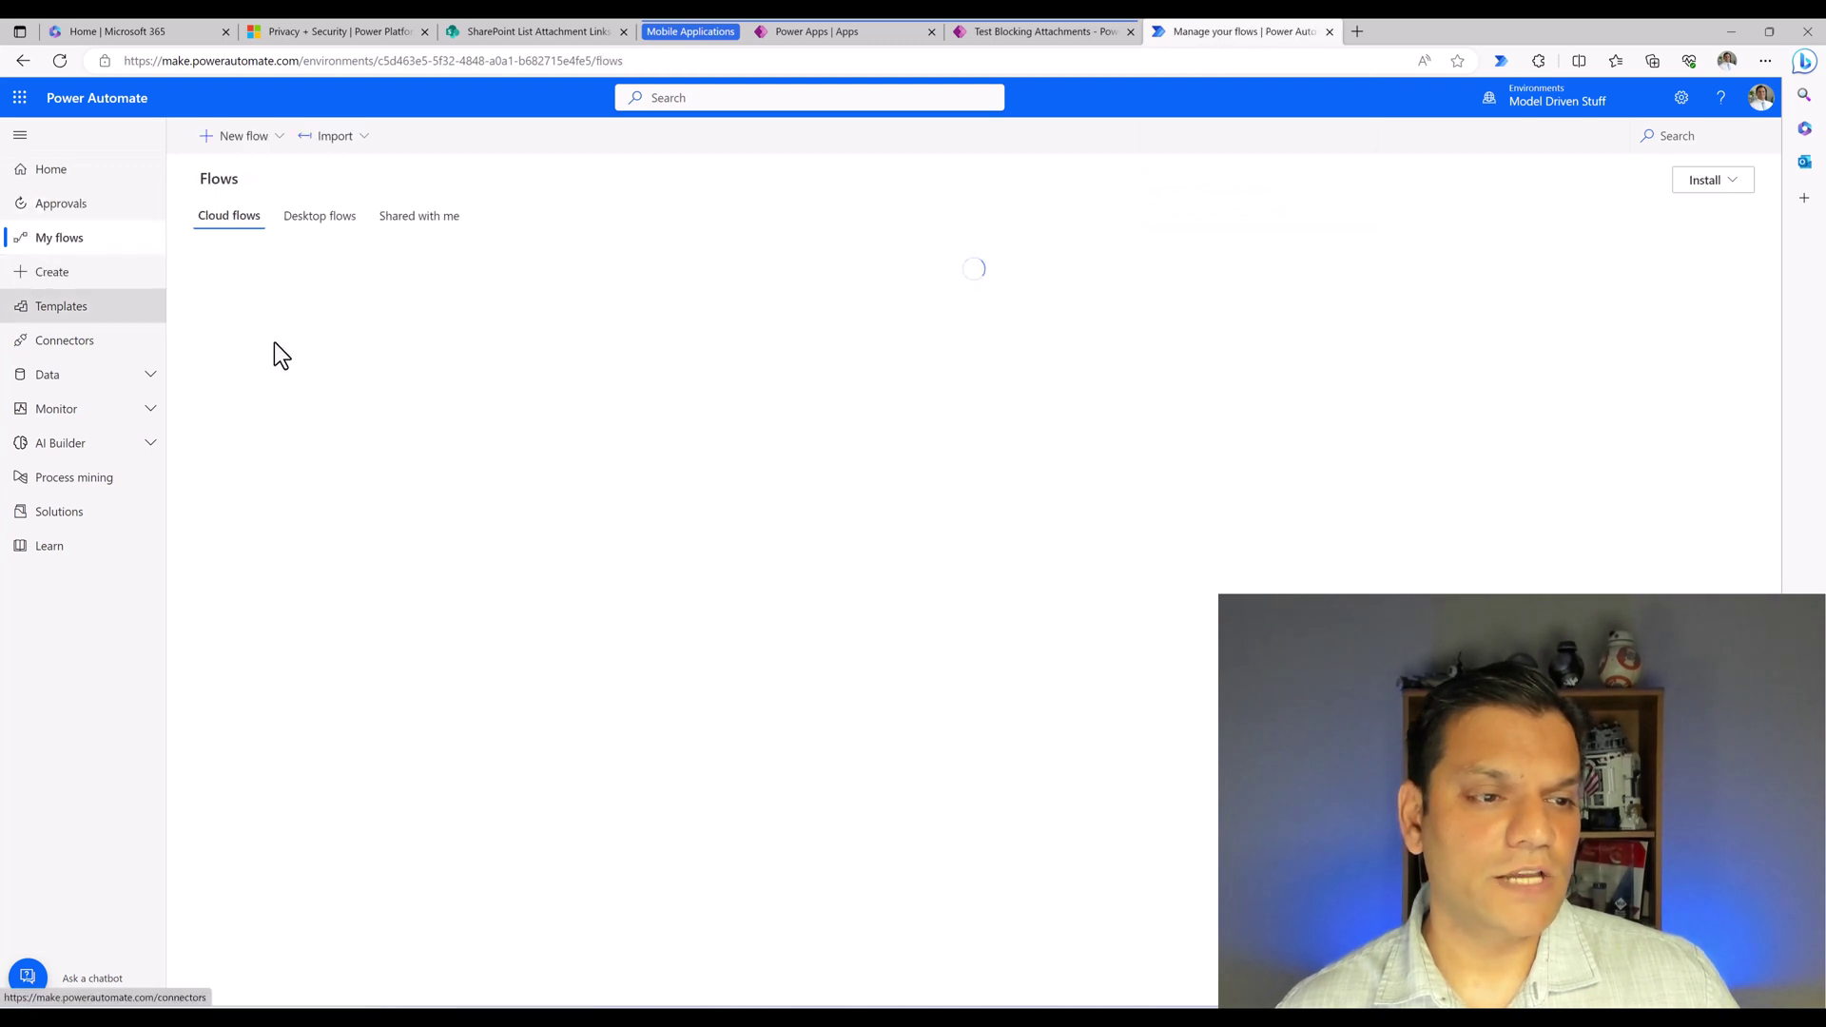
pyautogui.click(306, 326)
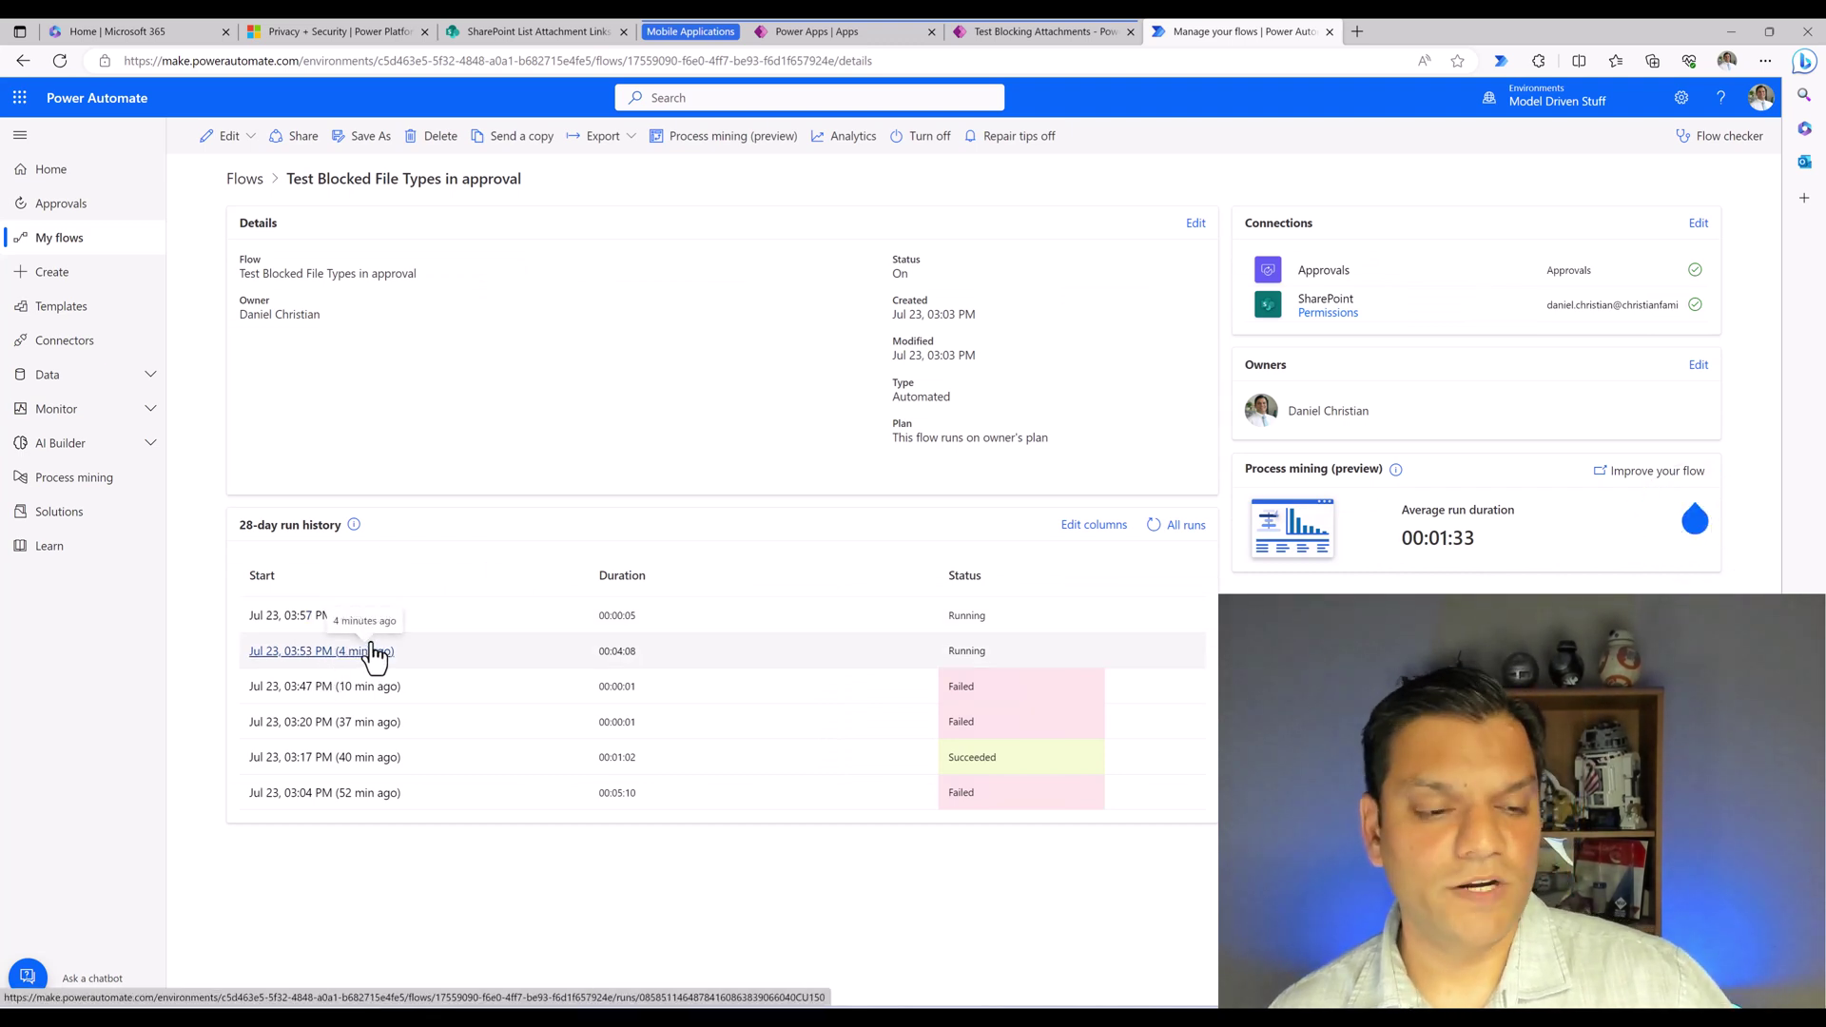
pyautogui.click(323, 616)
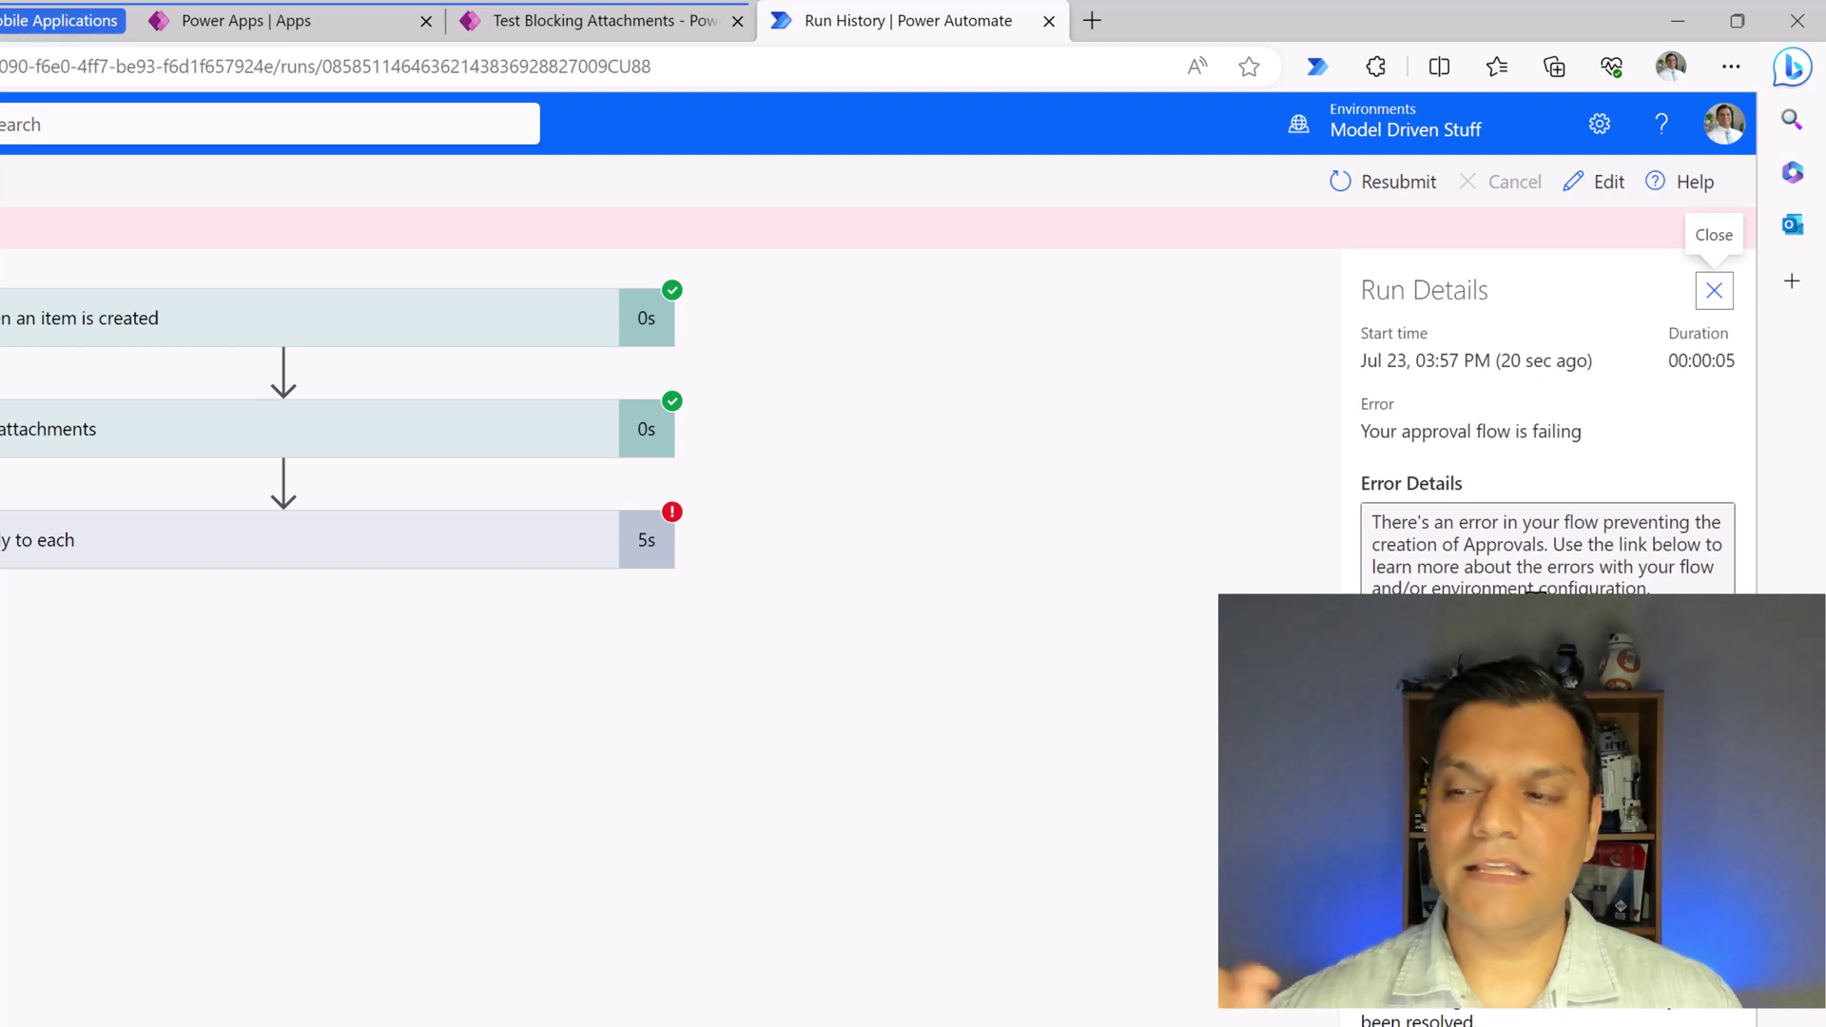
# - Expand Apply to each and Start and wait for an approval to read the blocked-extension BadRequest error
pyautogui.click(1714, 290)
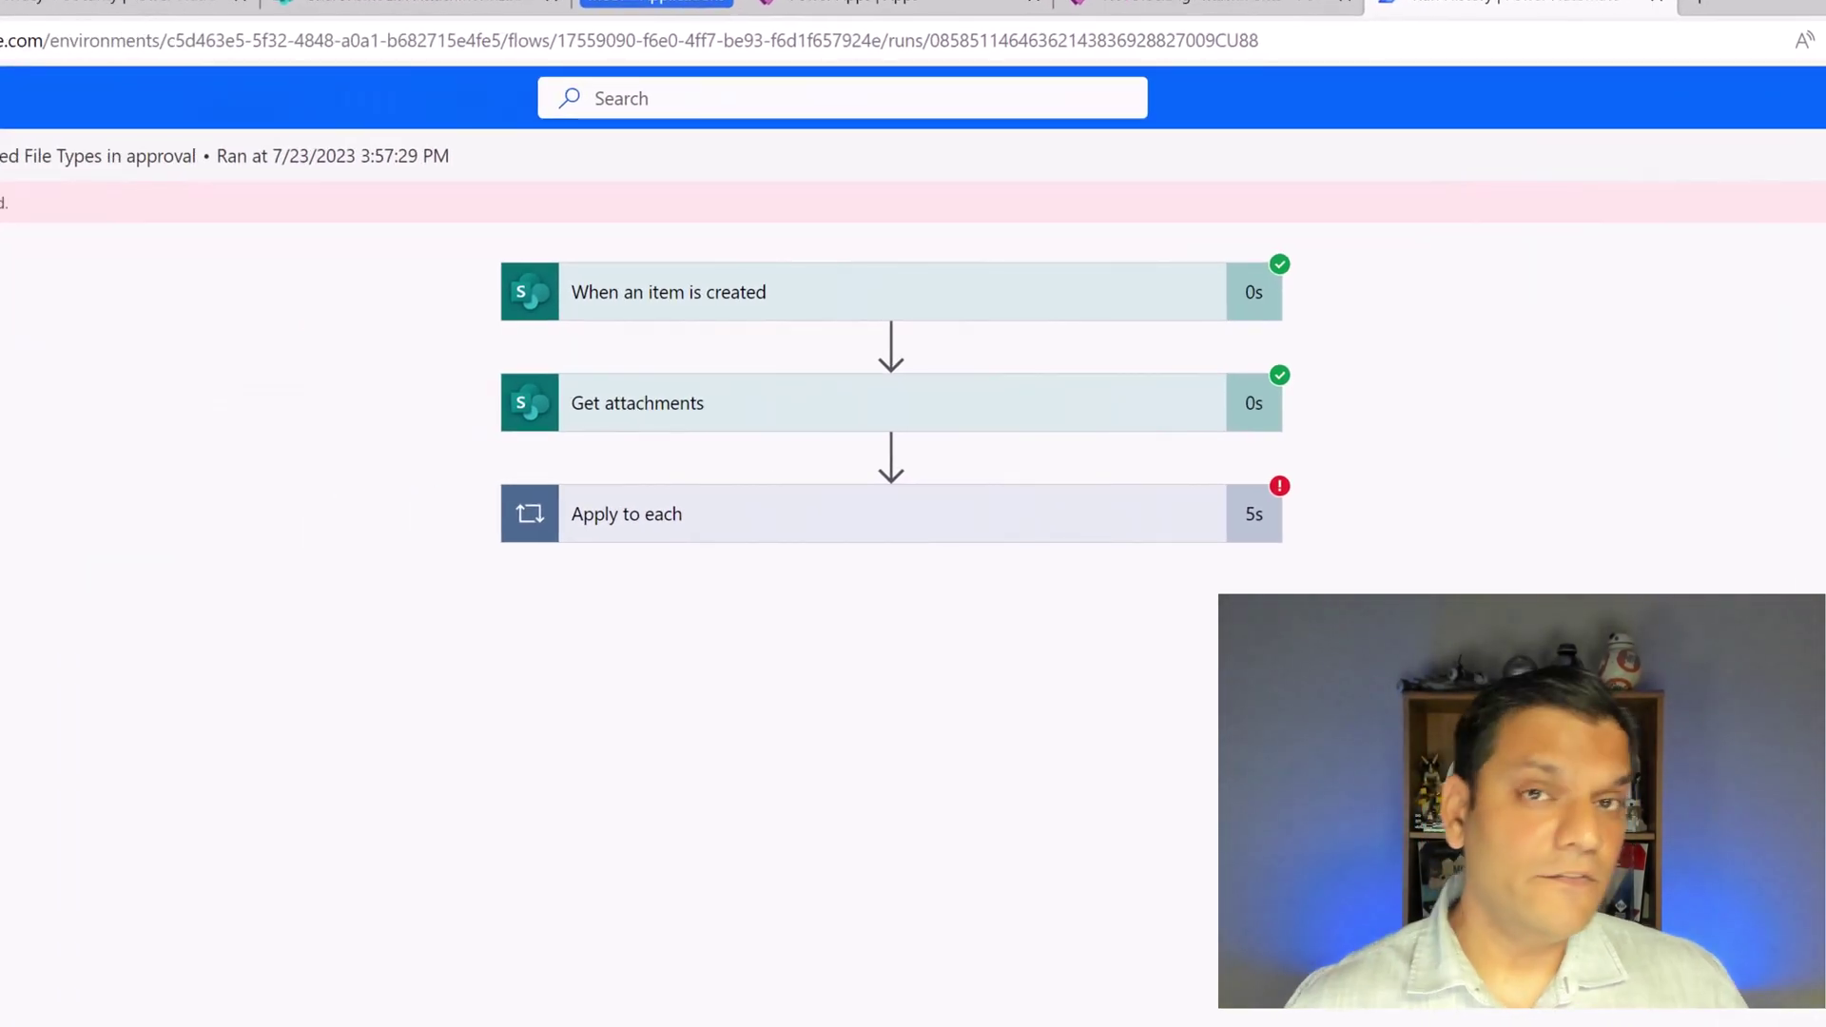
pyautogui.click(870, 536)
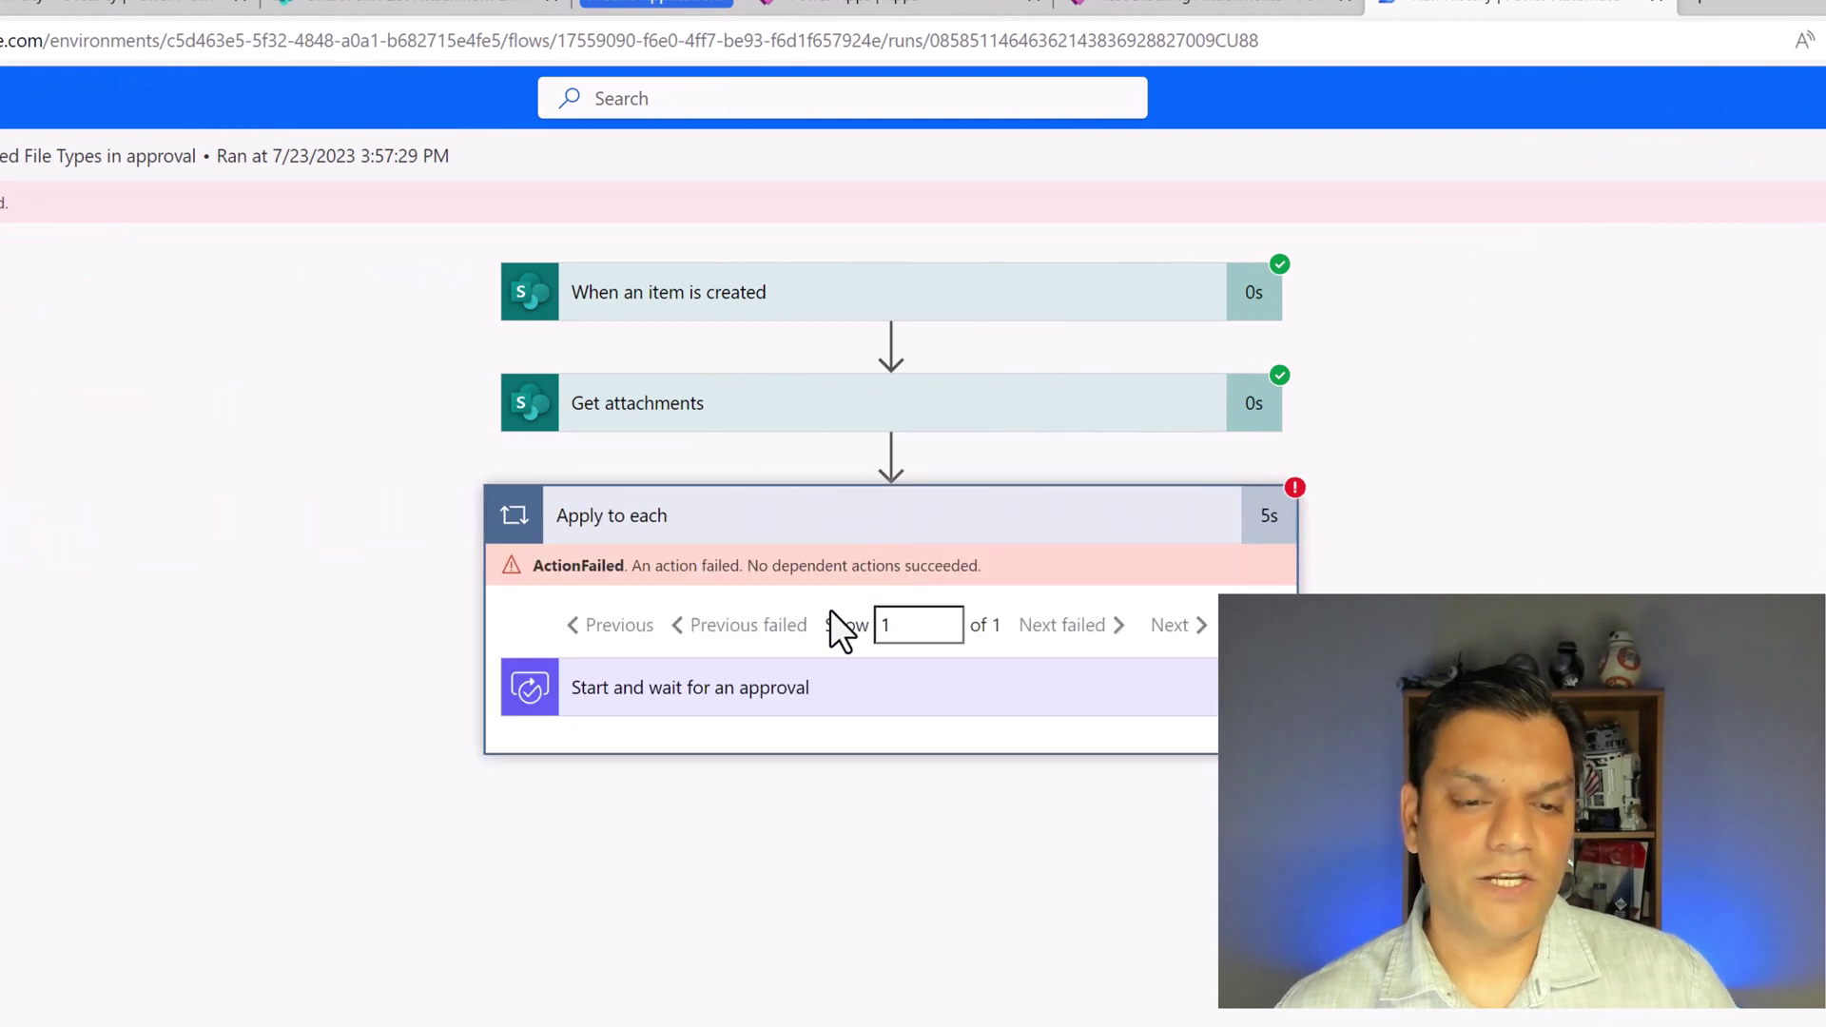
pyautogui.click(835, 696)
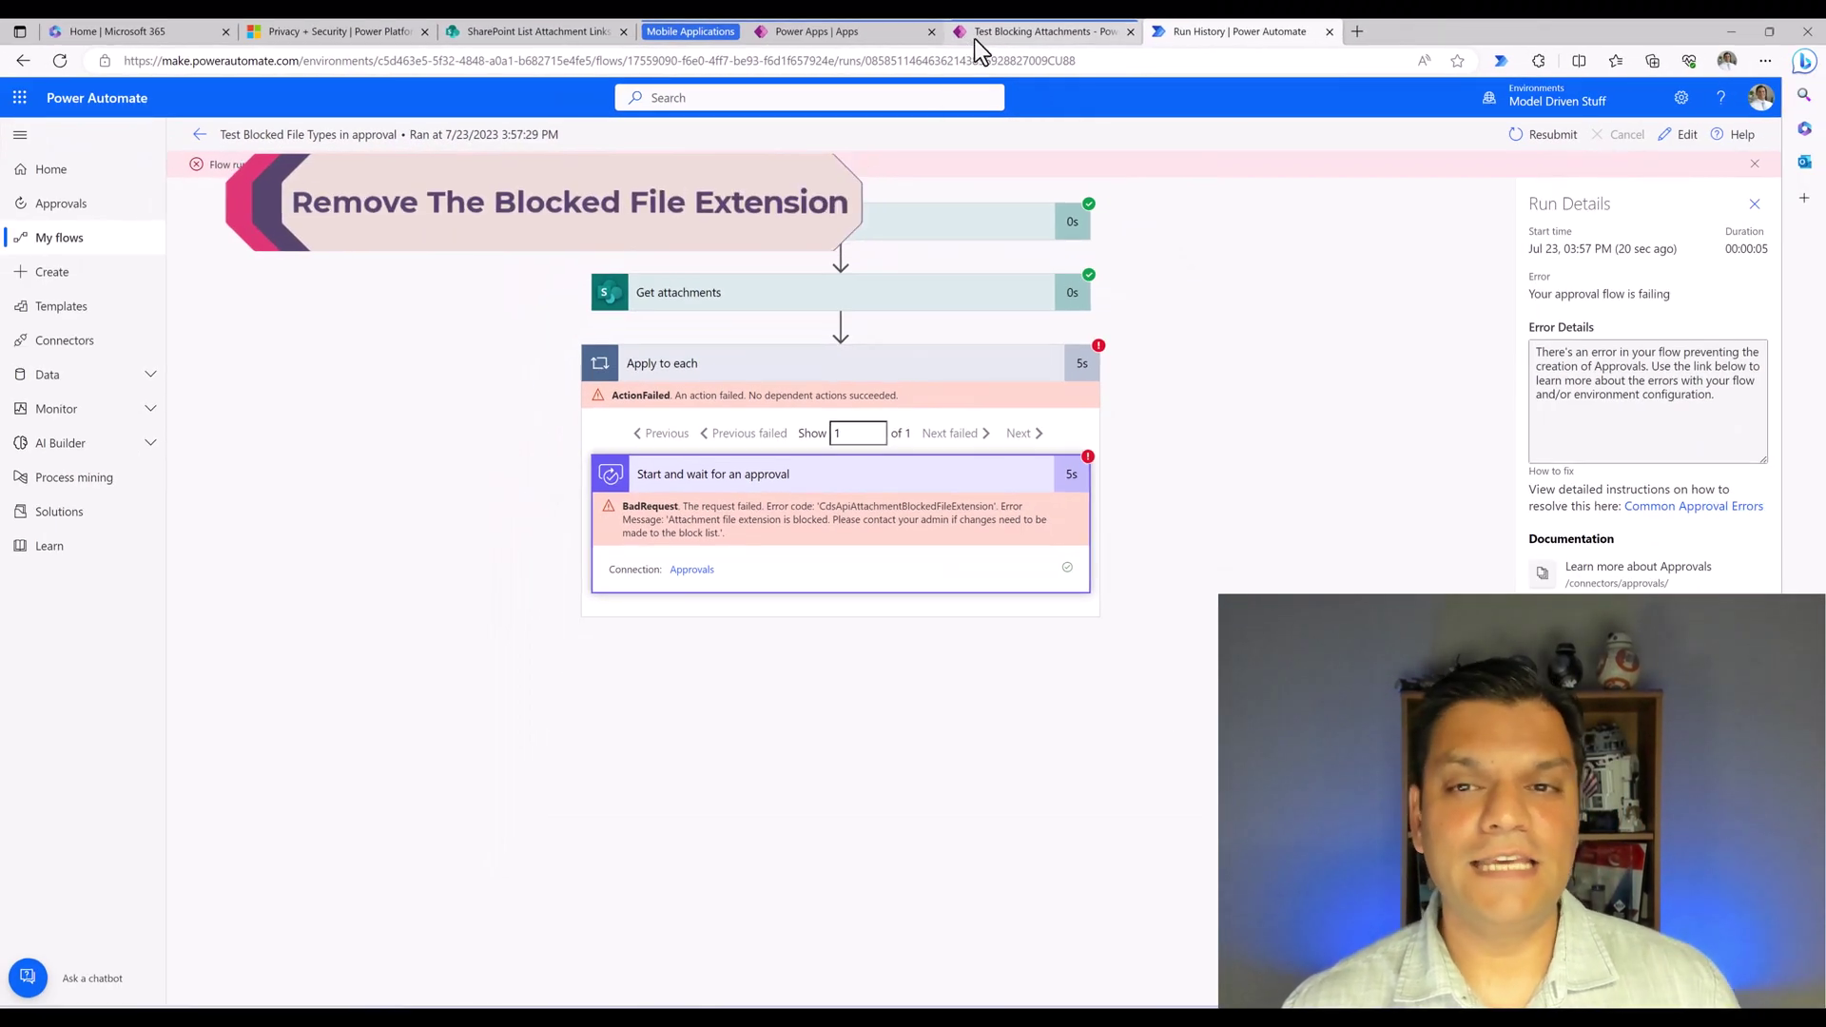
# - Delete ;csv from the end of the Blocked Attachments list and save the privacy settings
pyautogui.click(375, 34)
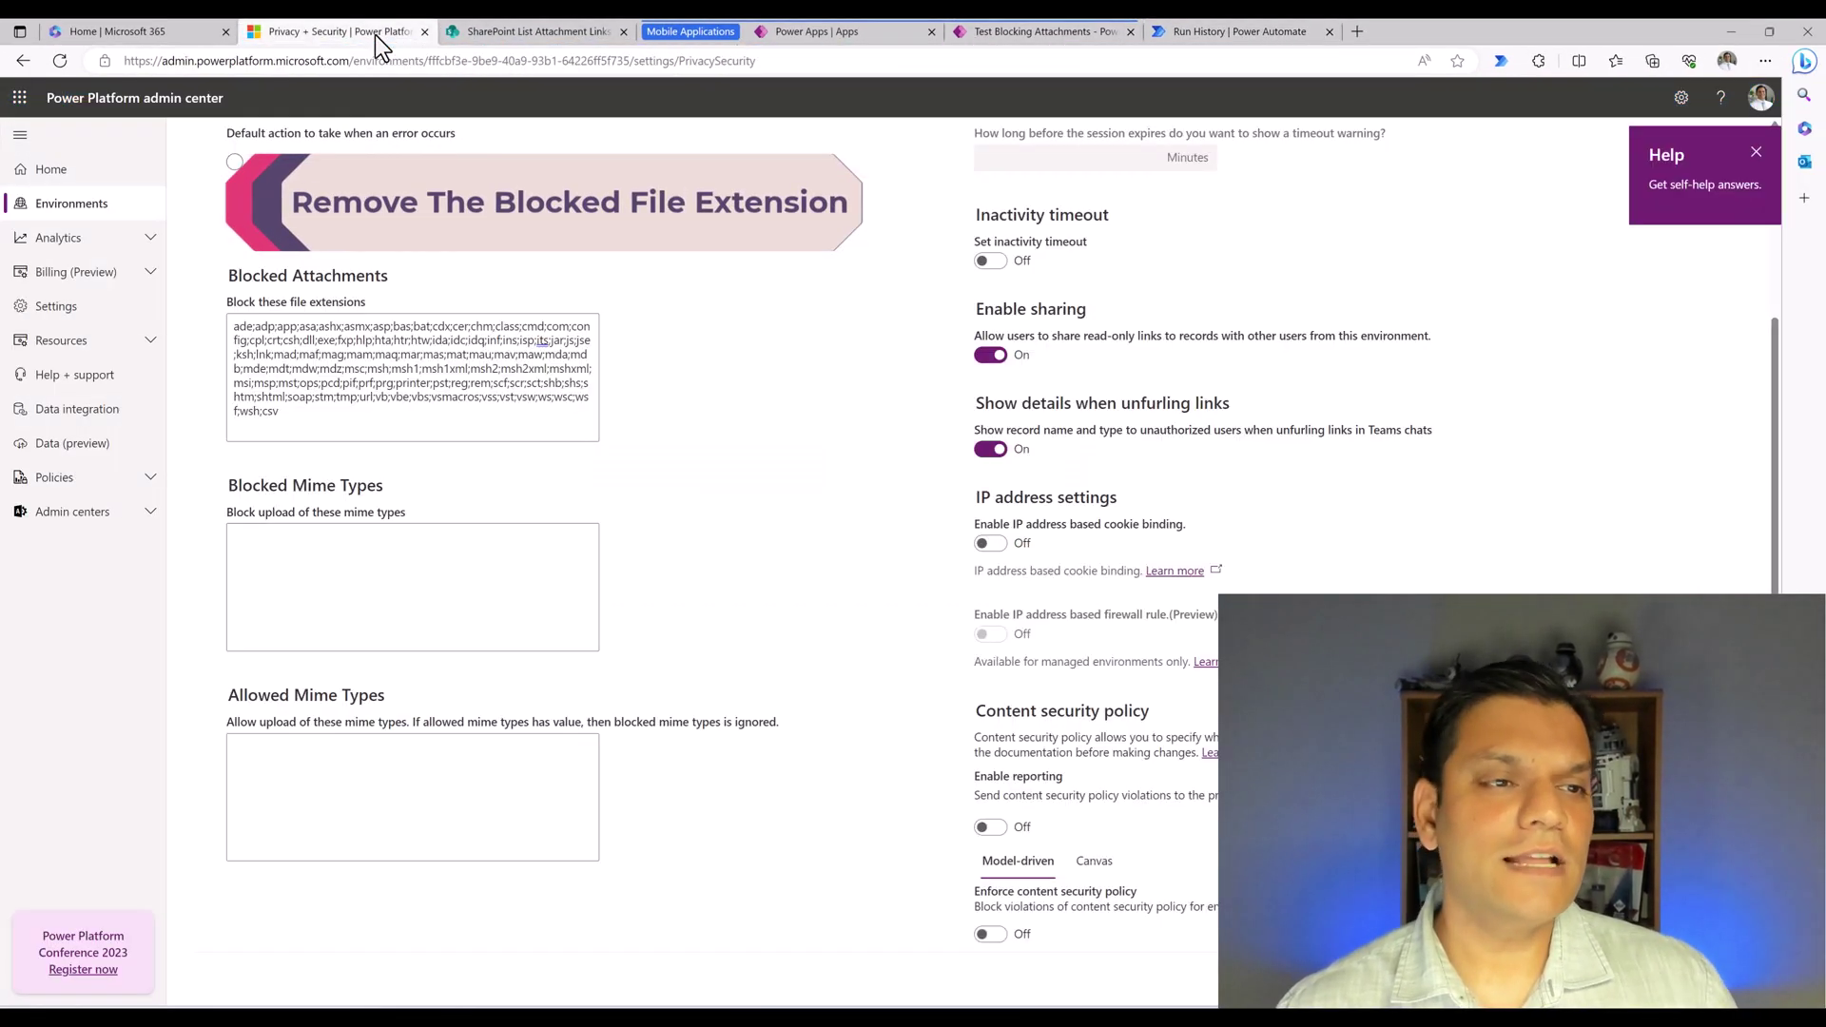
pyautogui.click(329, 419)
pyautogui.press('BackSpace')
pyautogui.press('BackSpace')
pyautogui.press('BackSpace')
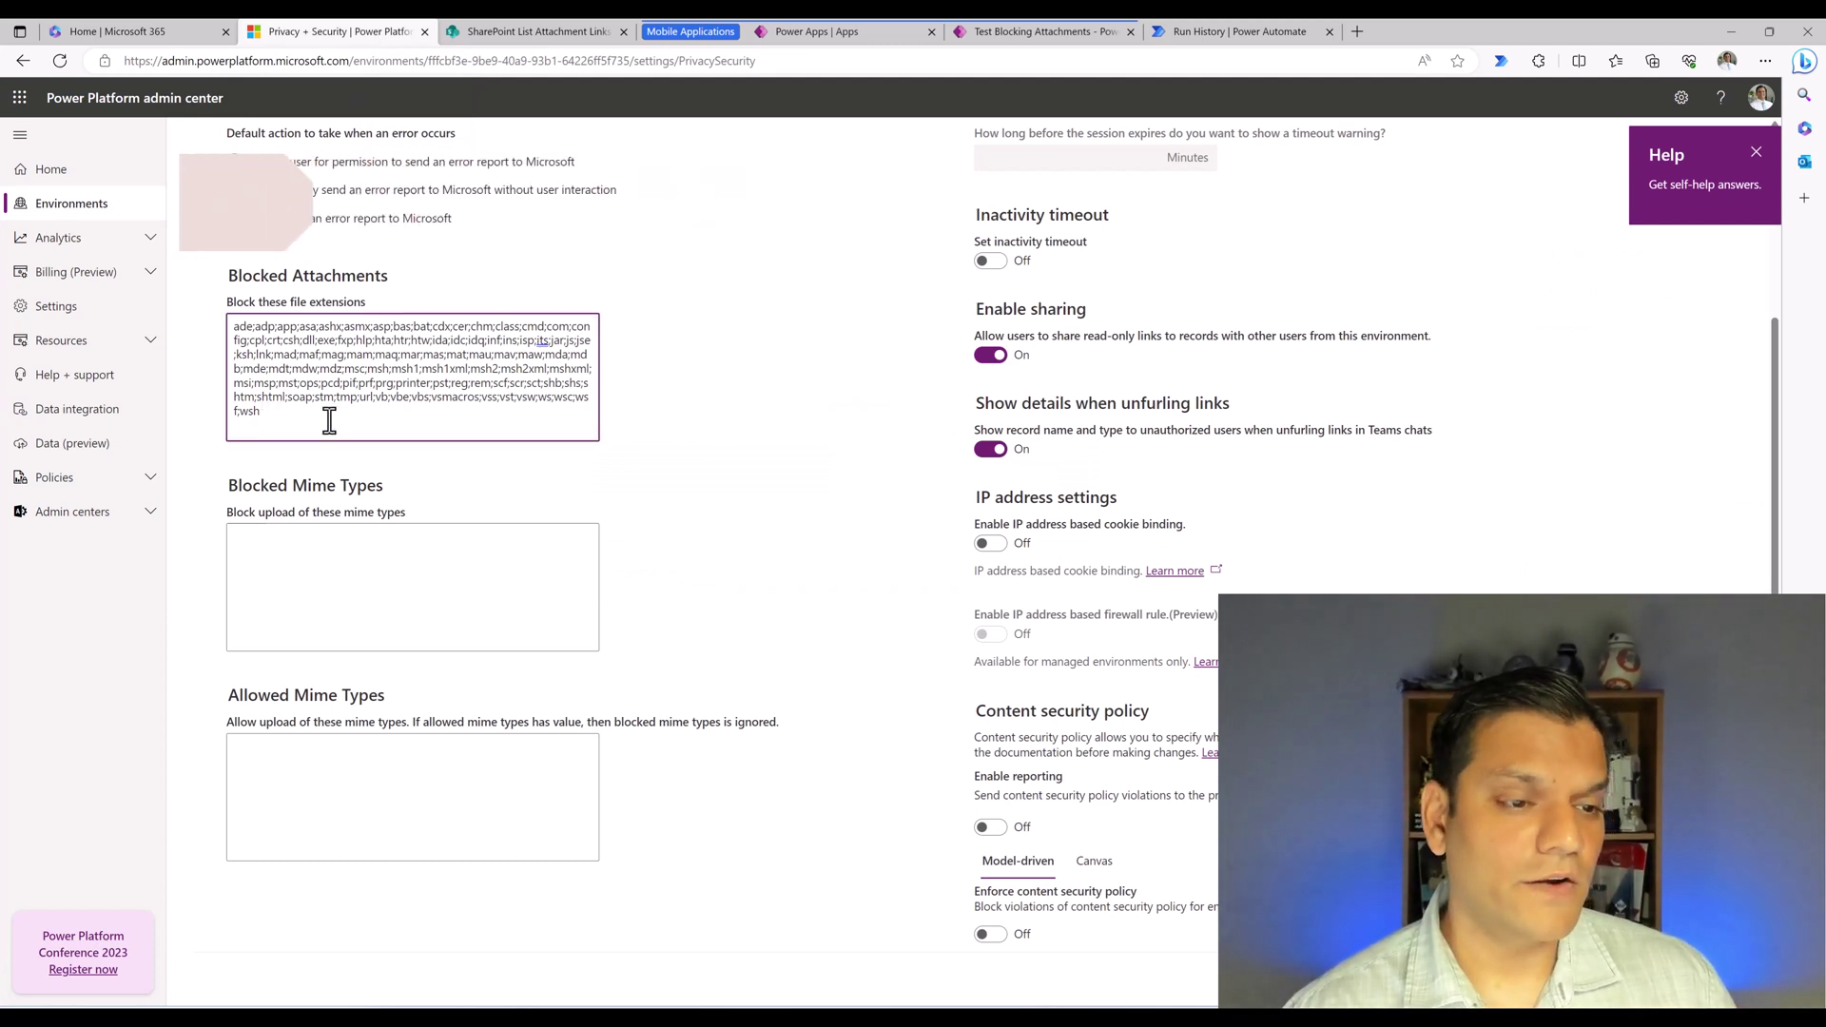
pyautogui.press('BackSpace')
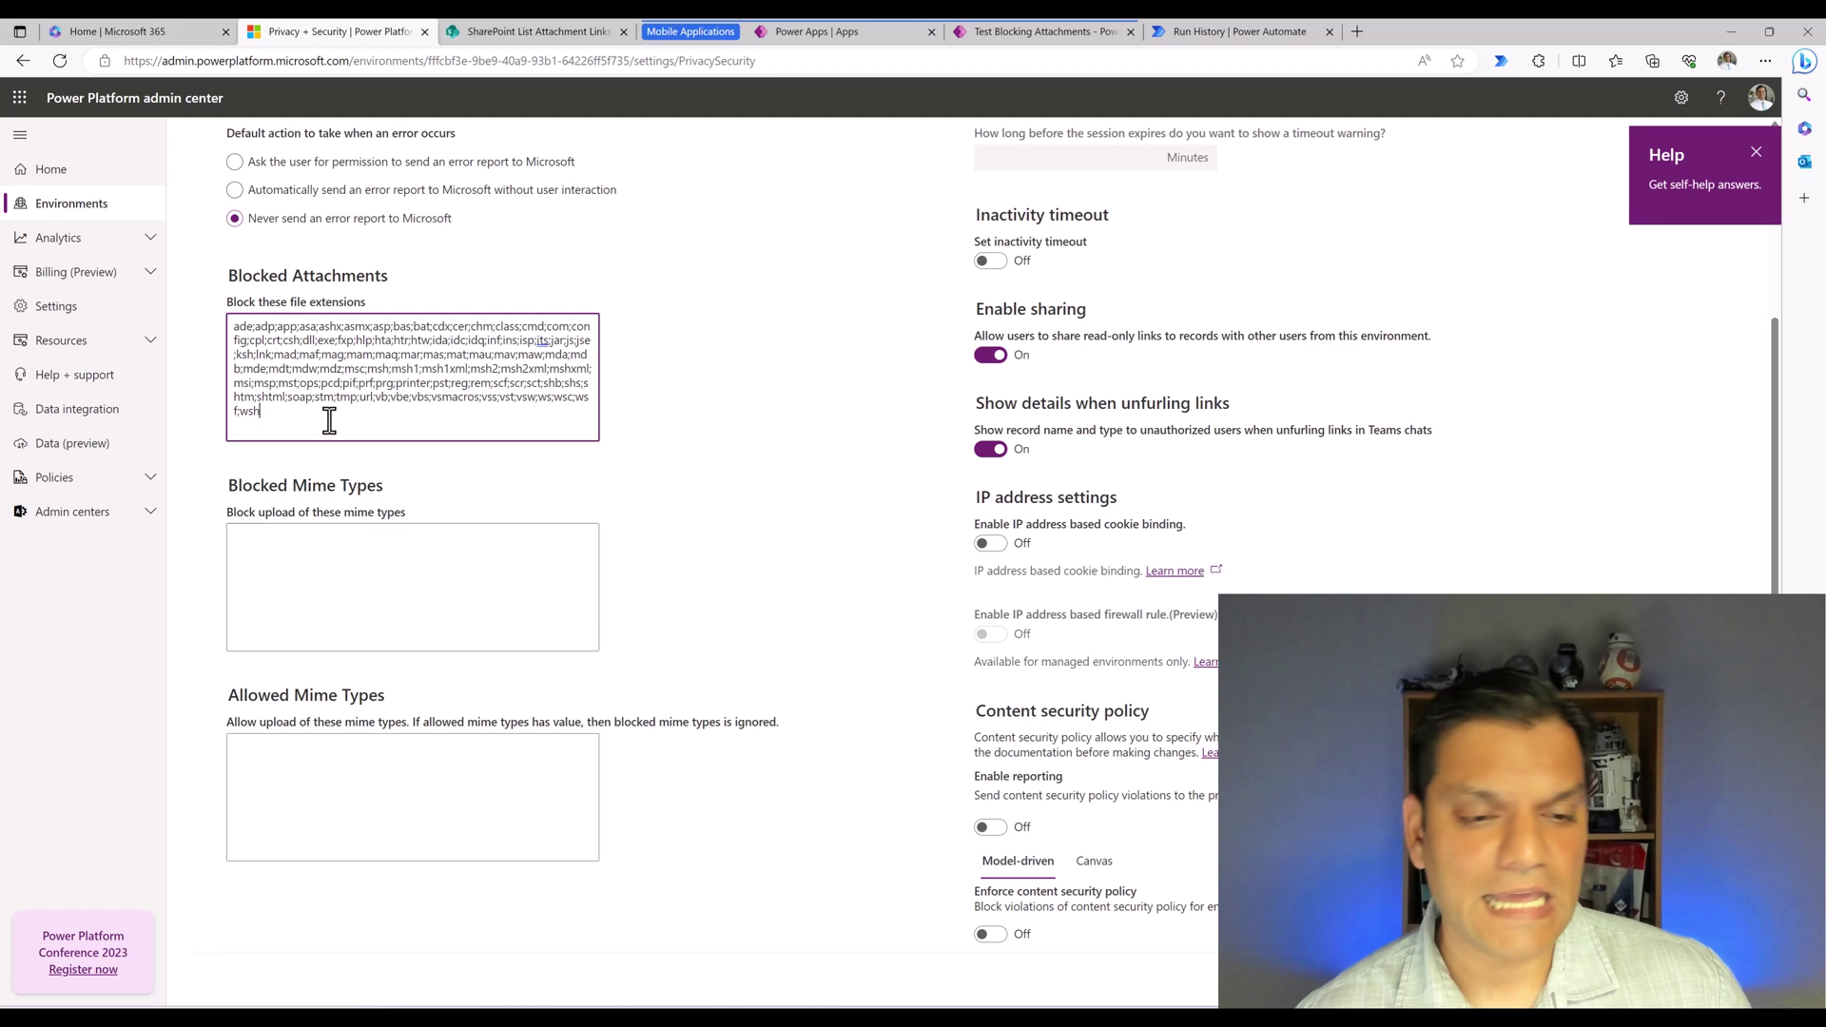
pyautogui.click(643, 331)
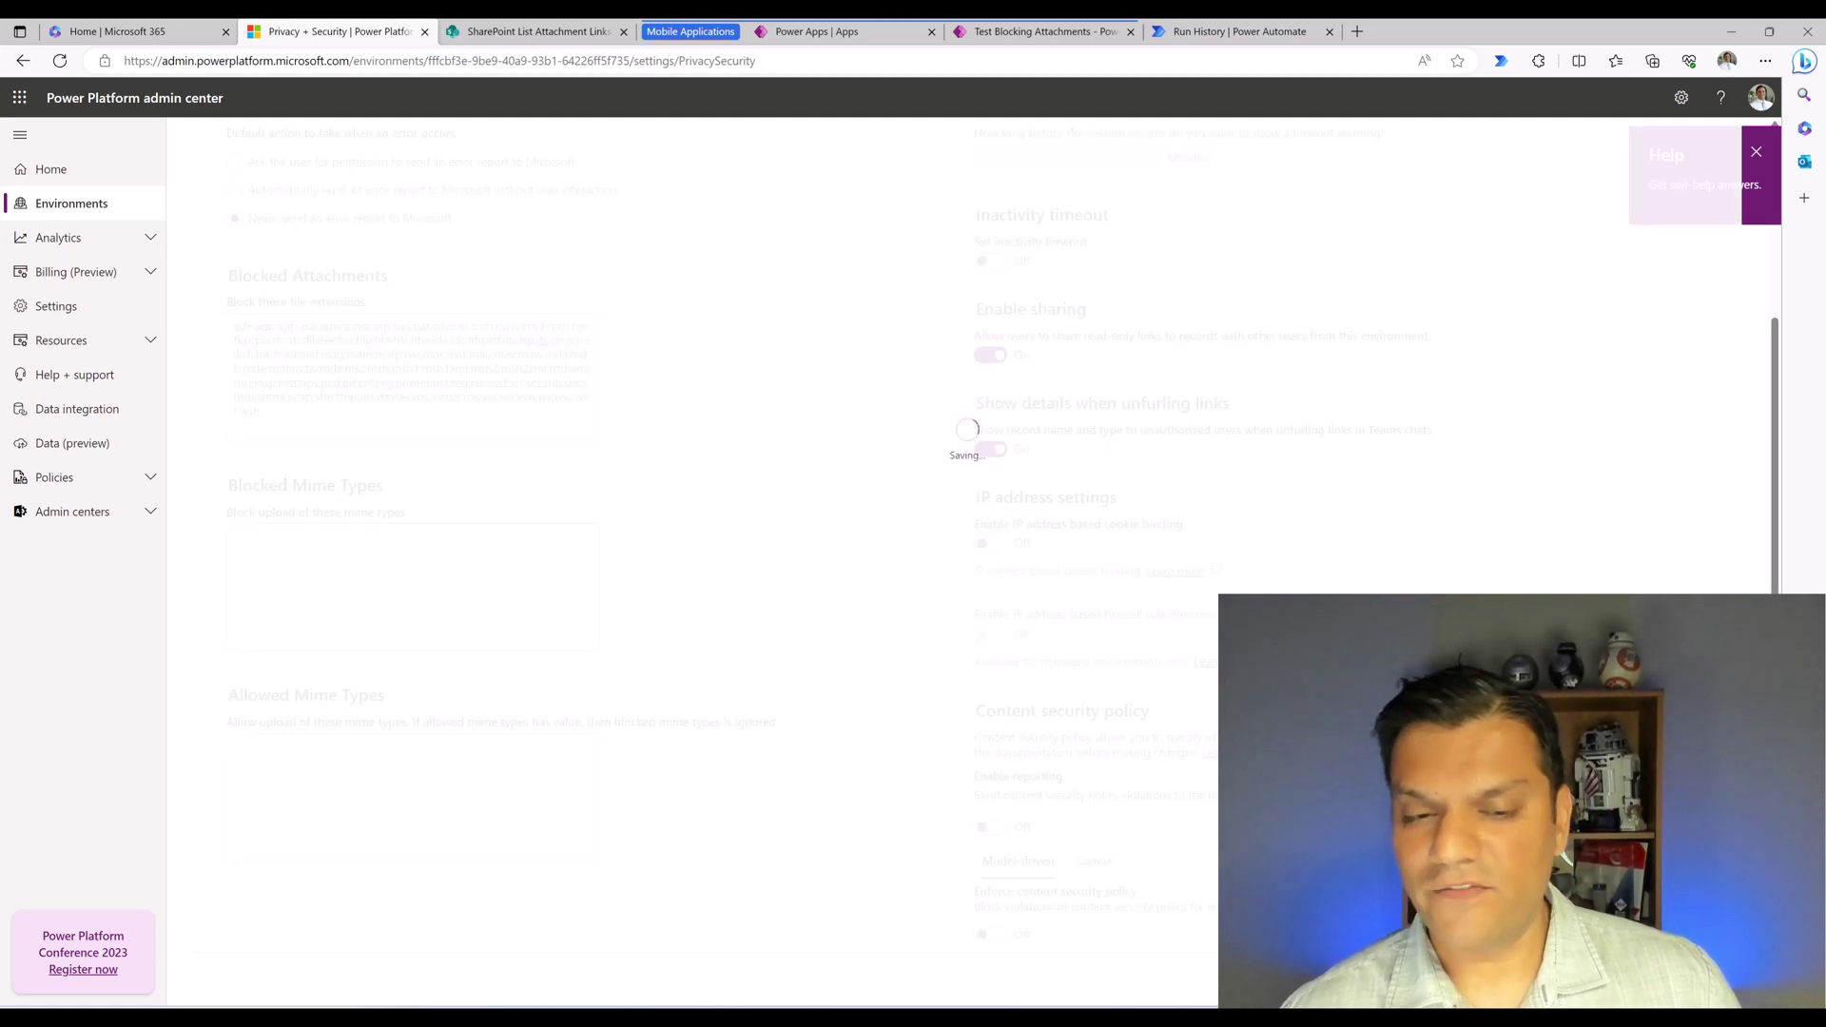
pyautogui.click(991, 28)
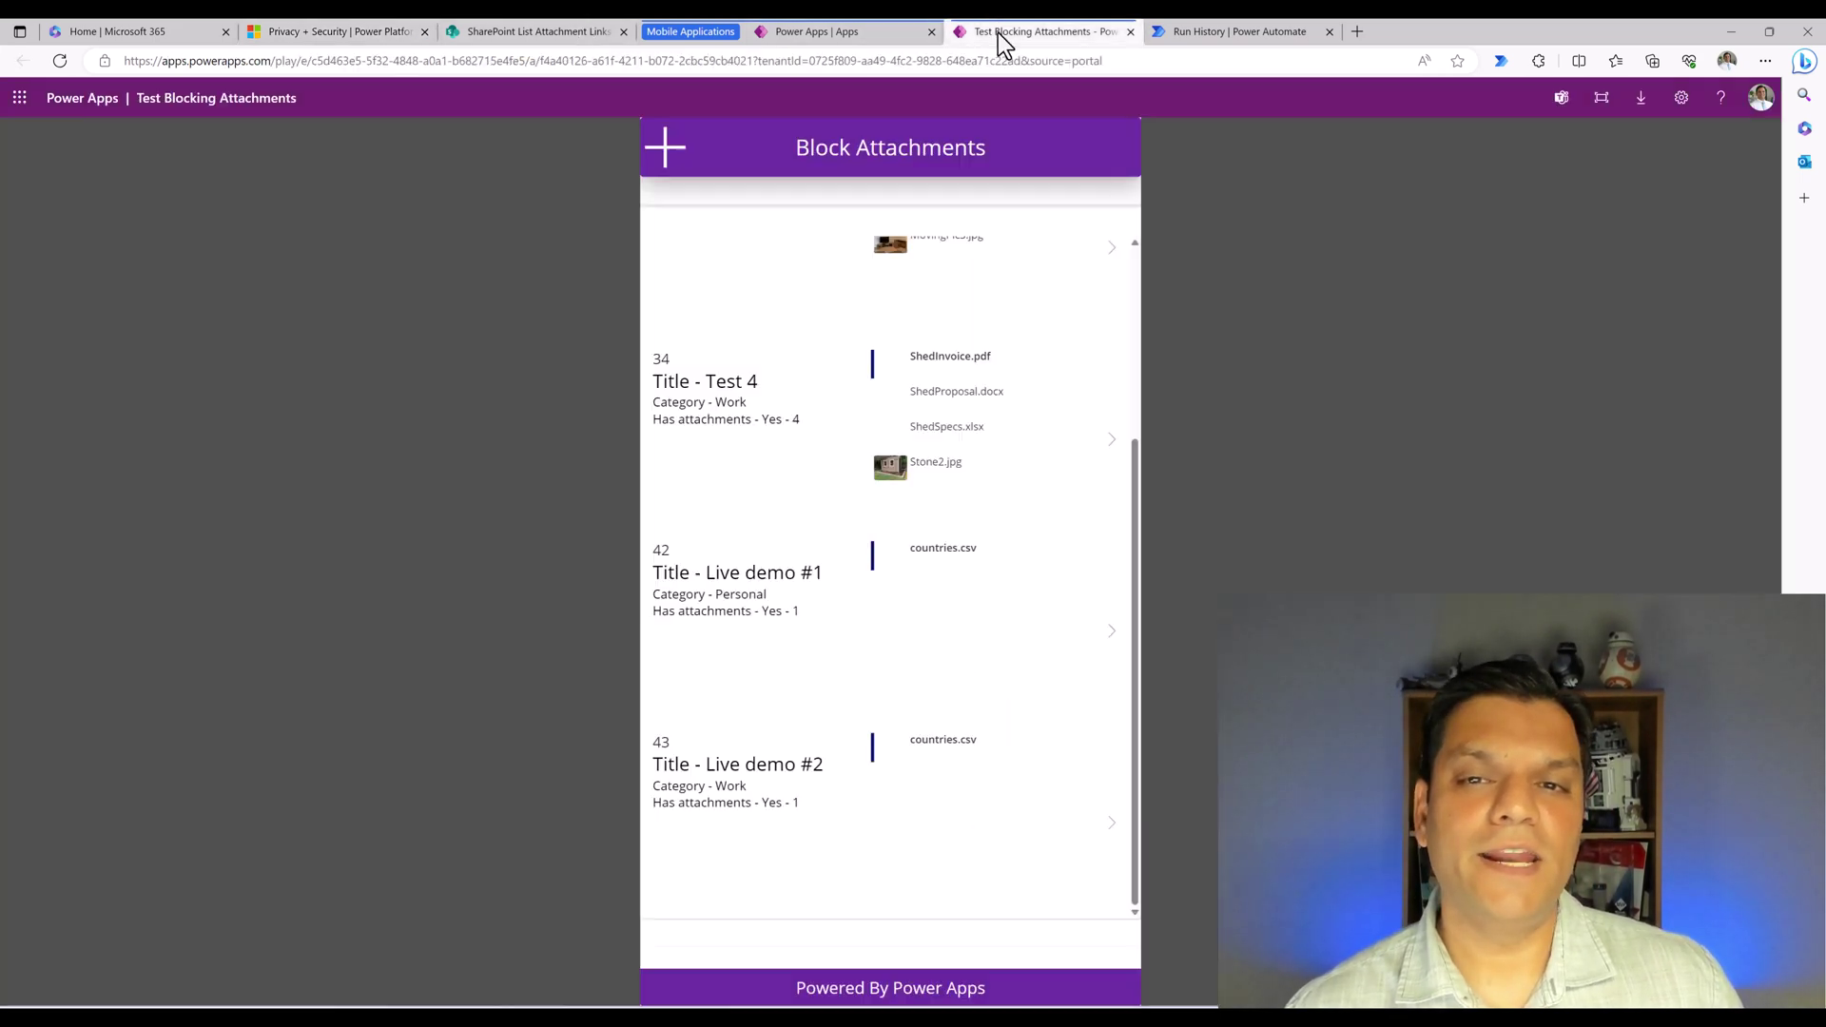
# - Add an item titled 'Live demo #3' with category Personal, attach countries.csv, and save it
pyautogui.click(667, 163)
pyautogui.click(750, 333)
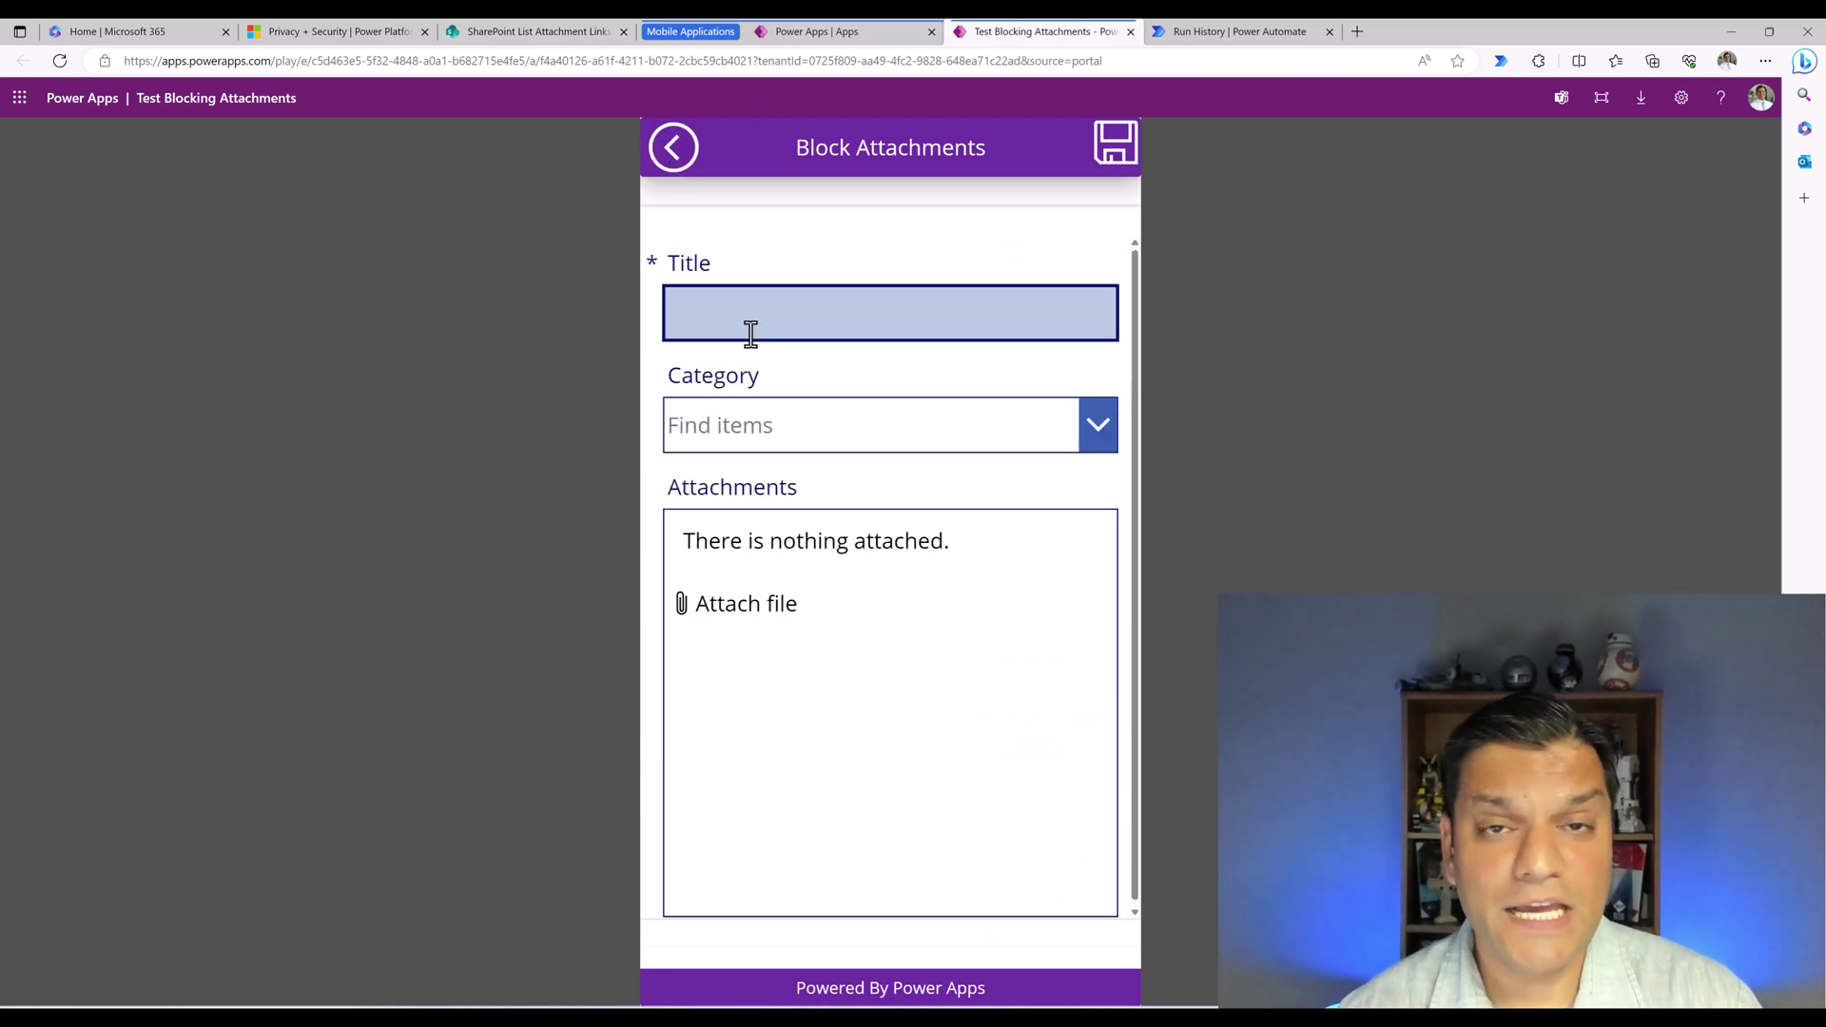
pyautogui.write('Live demo ')
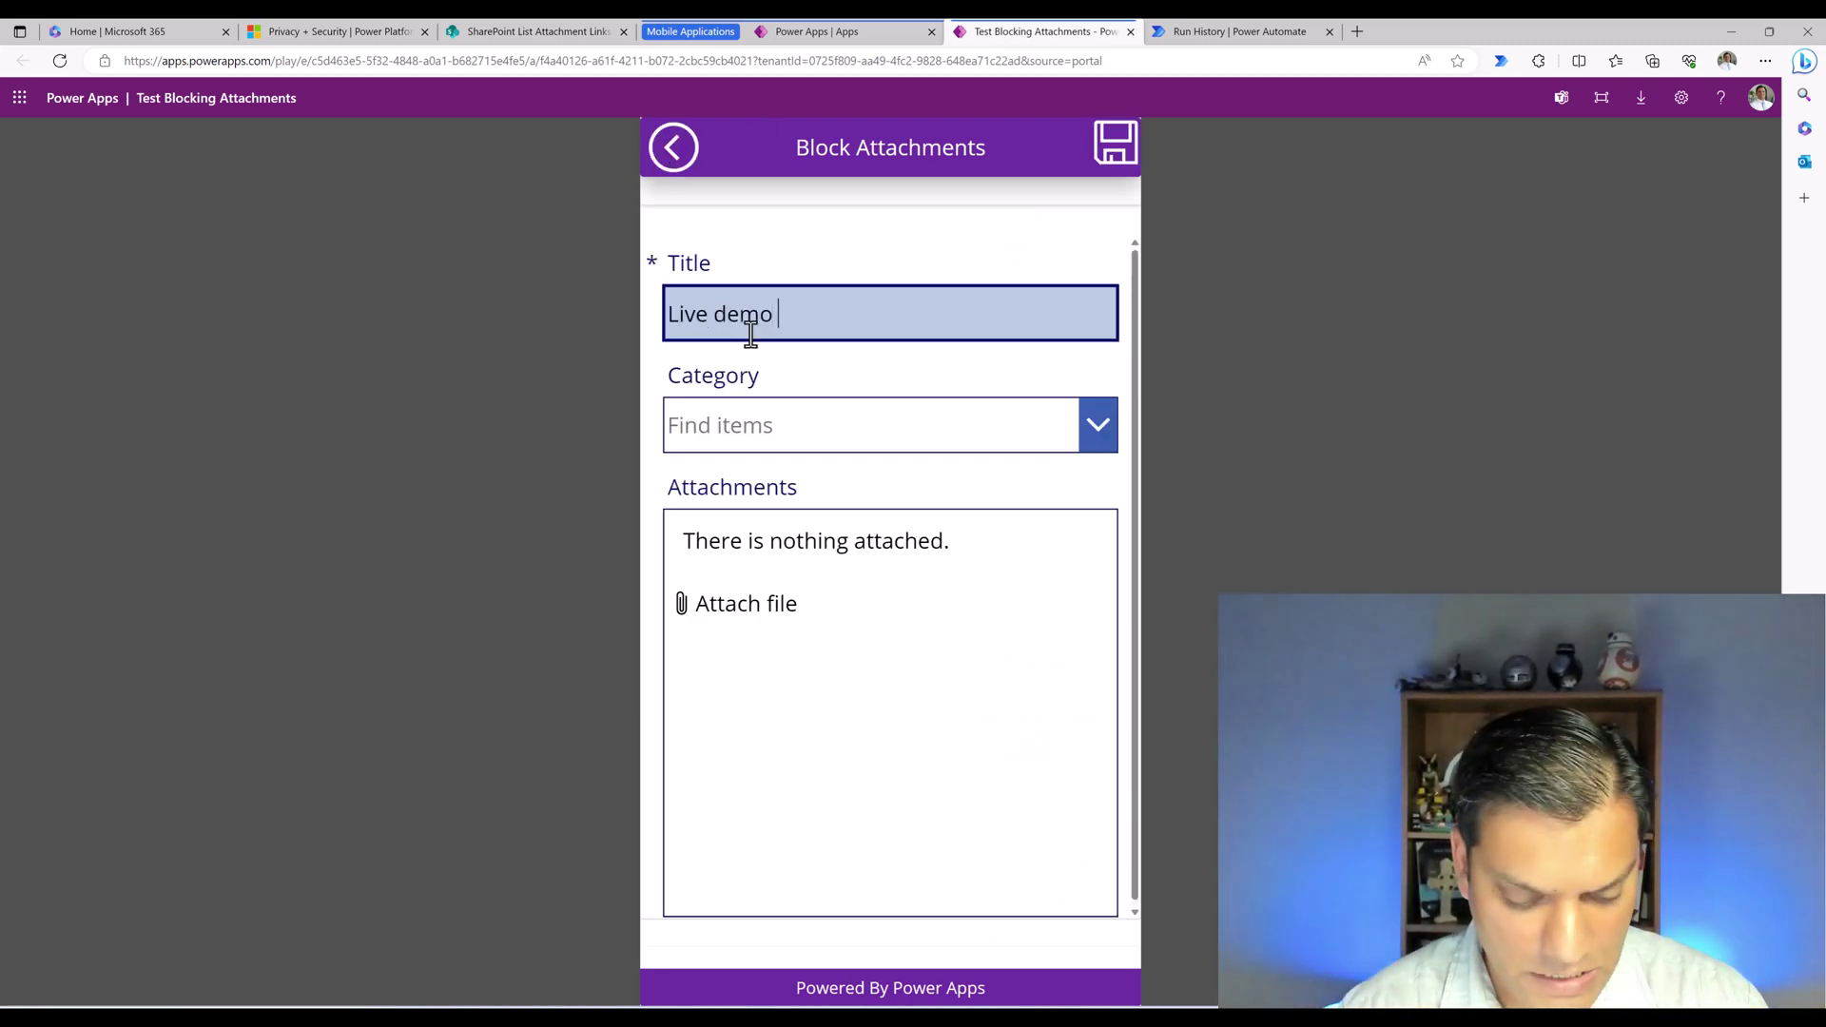
pyautogui.write('#3')
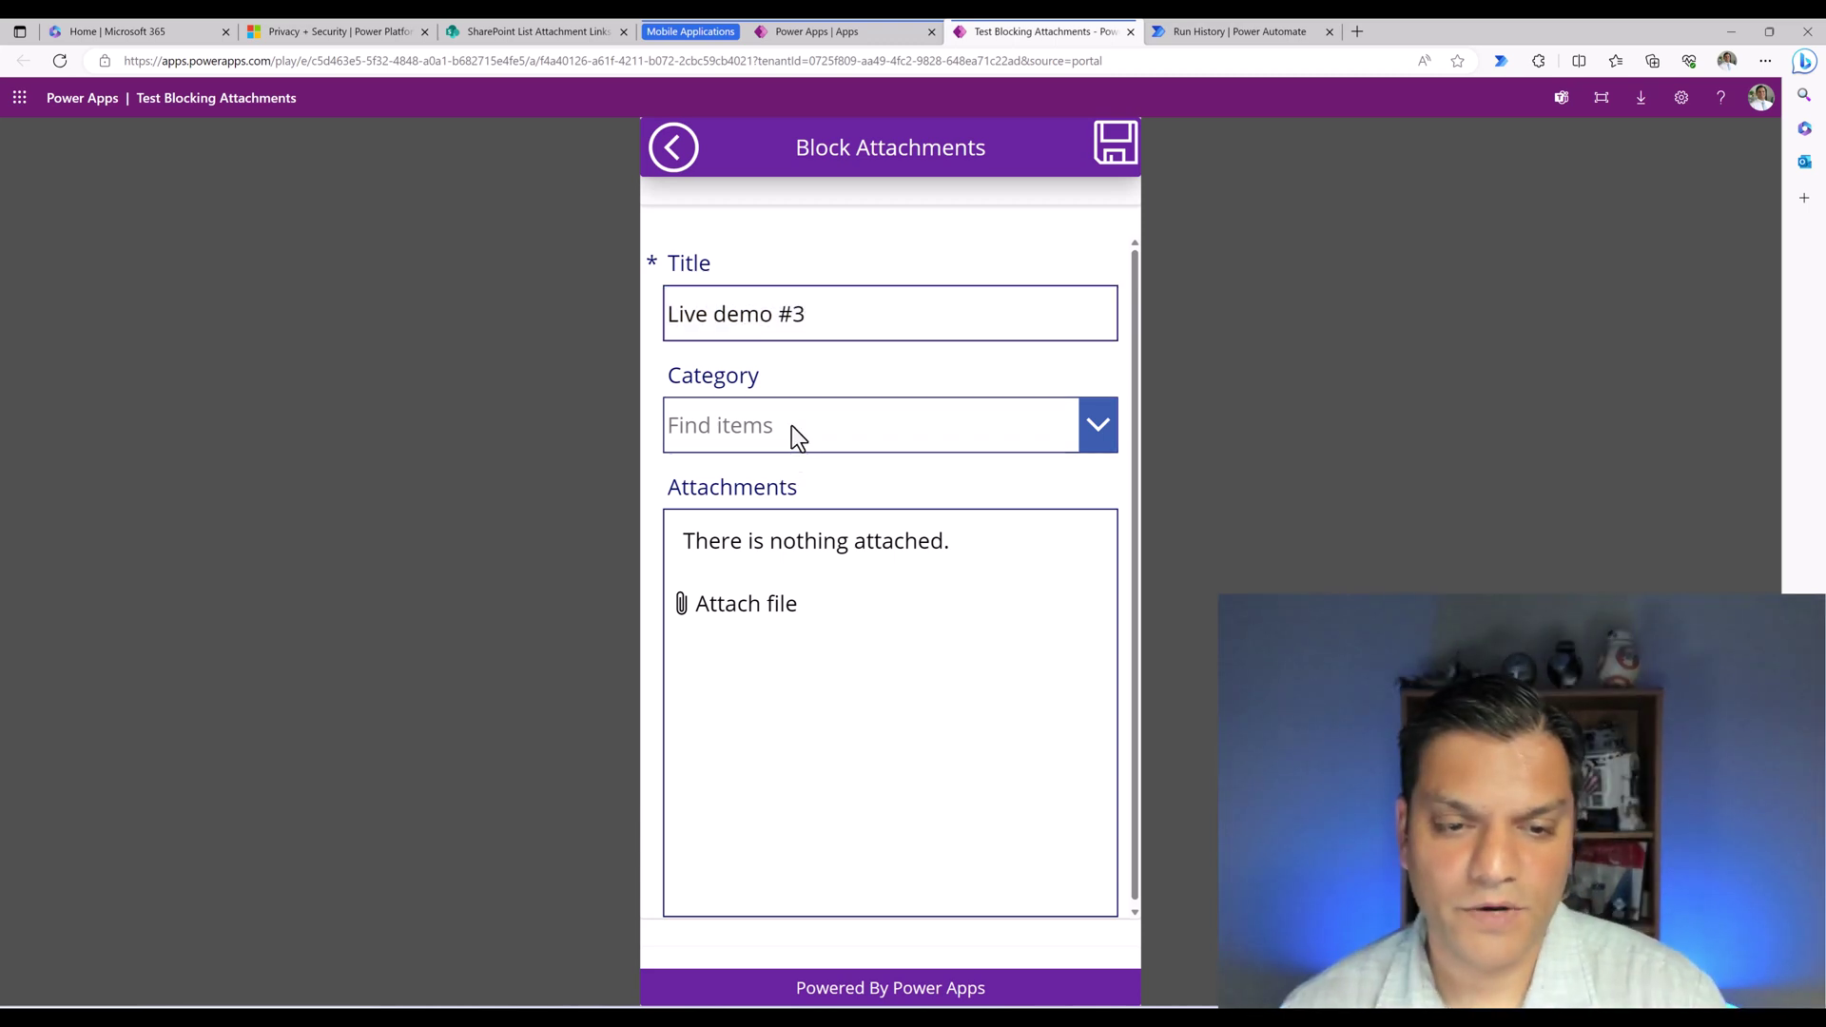
pyautogui.click(791, 425)
pyautogui.click(778, 466)
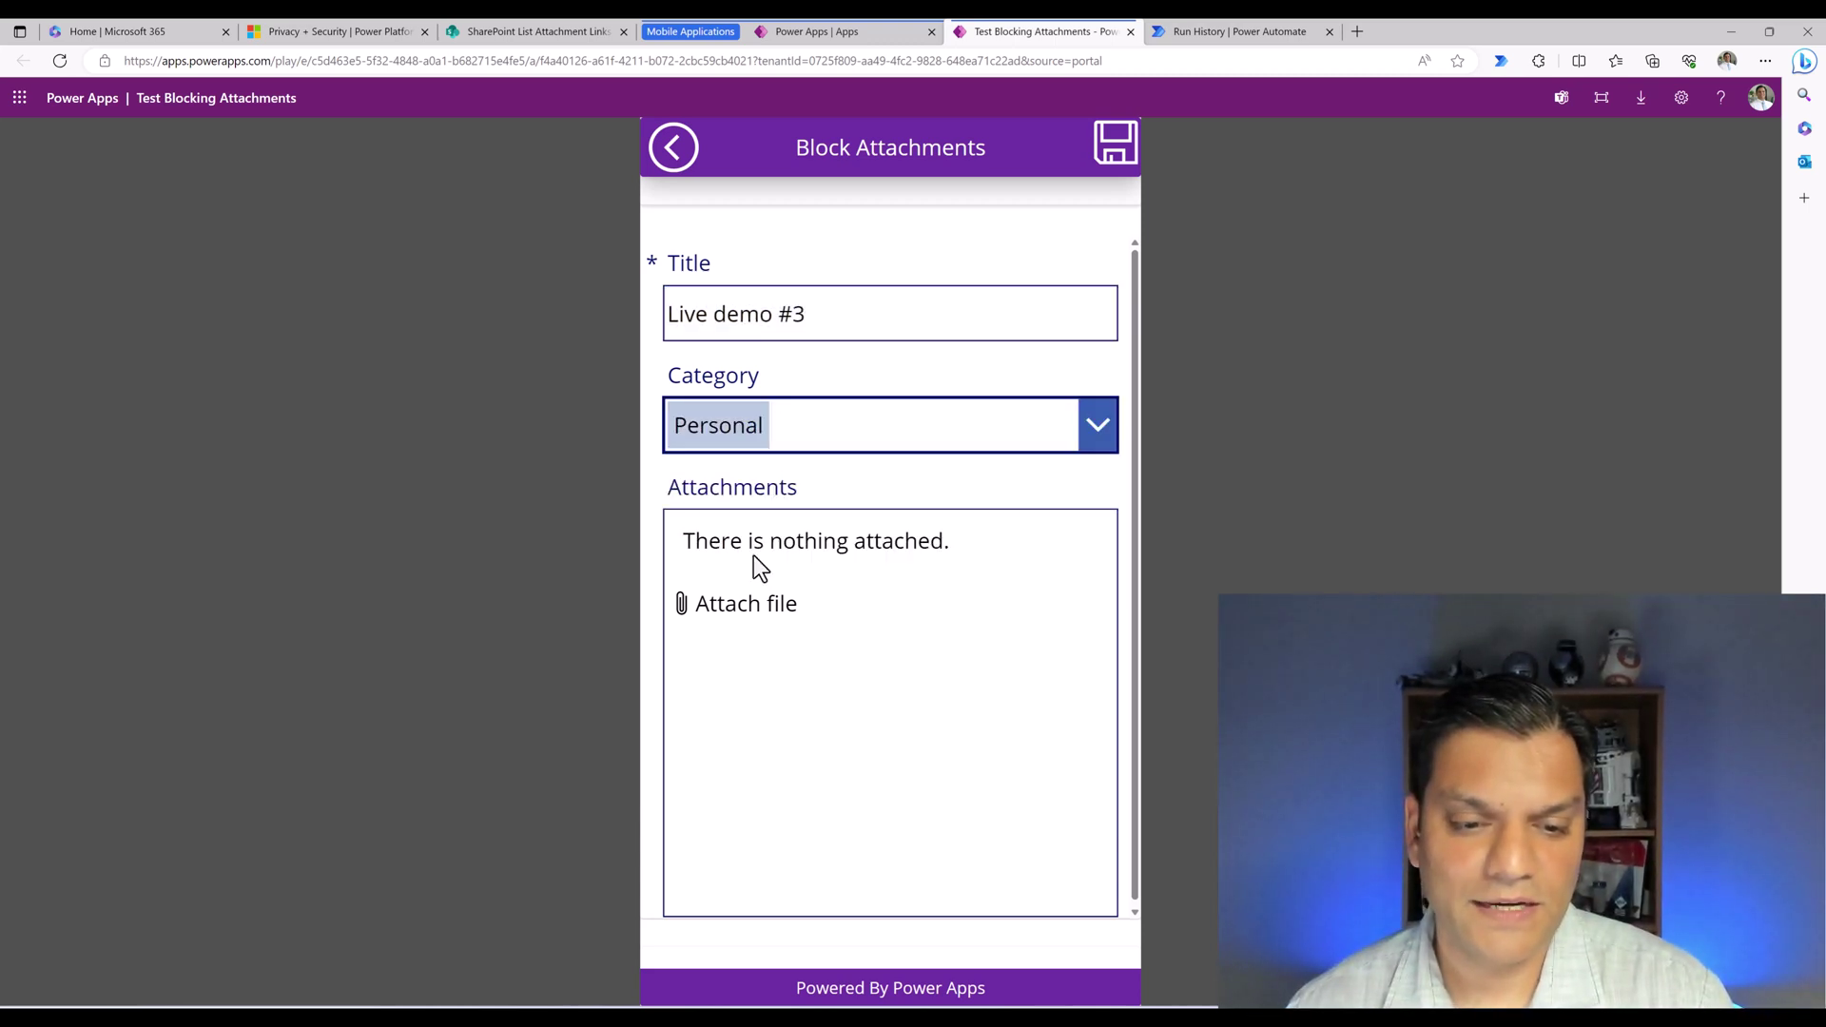
pyautogui.click(750, 608)
pyautogui.click(215, 365)
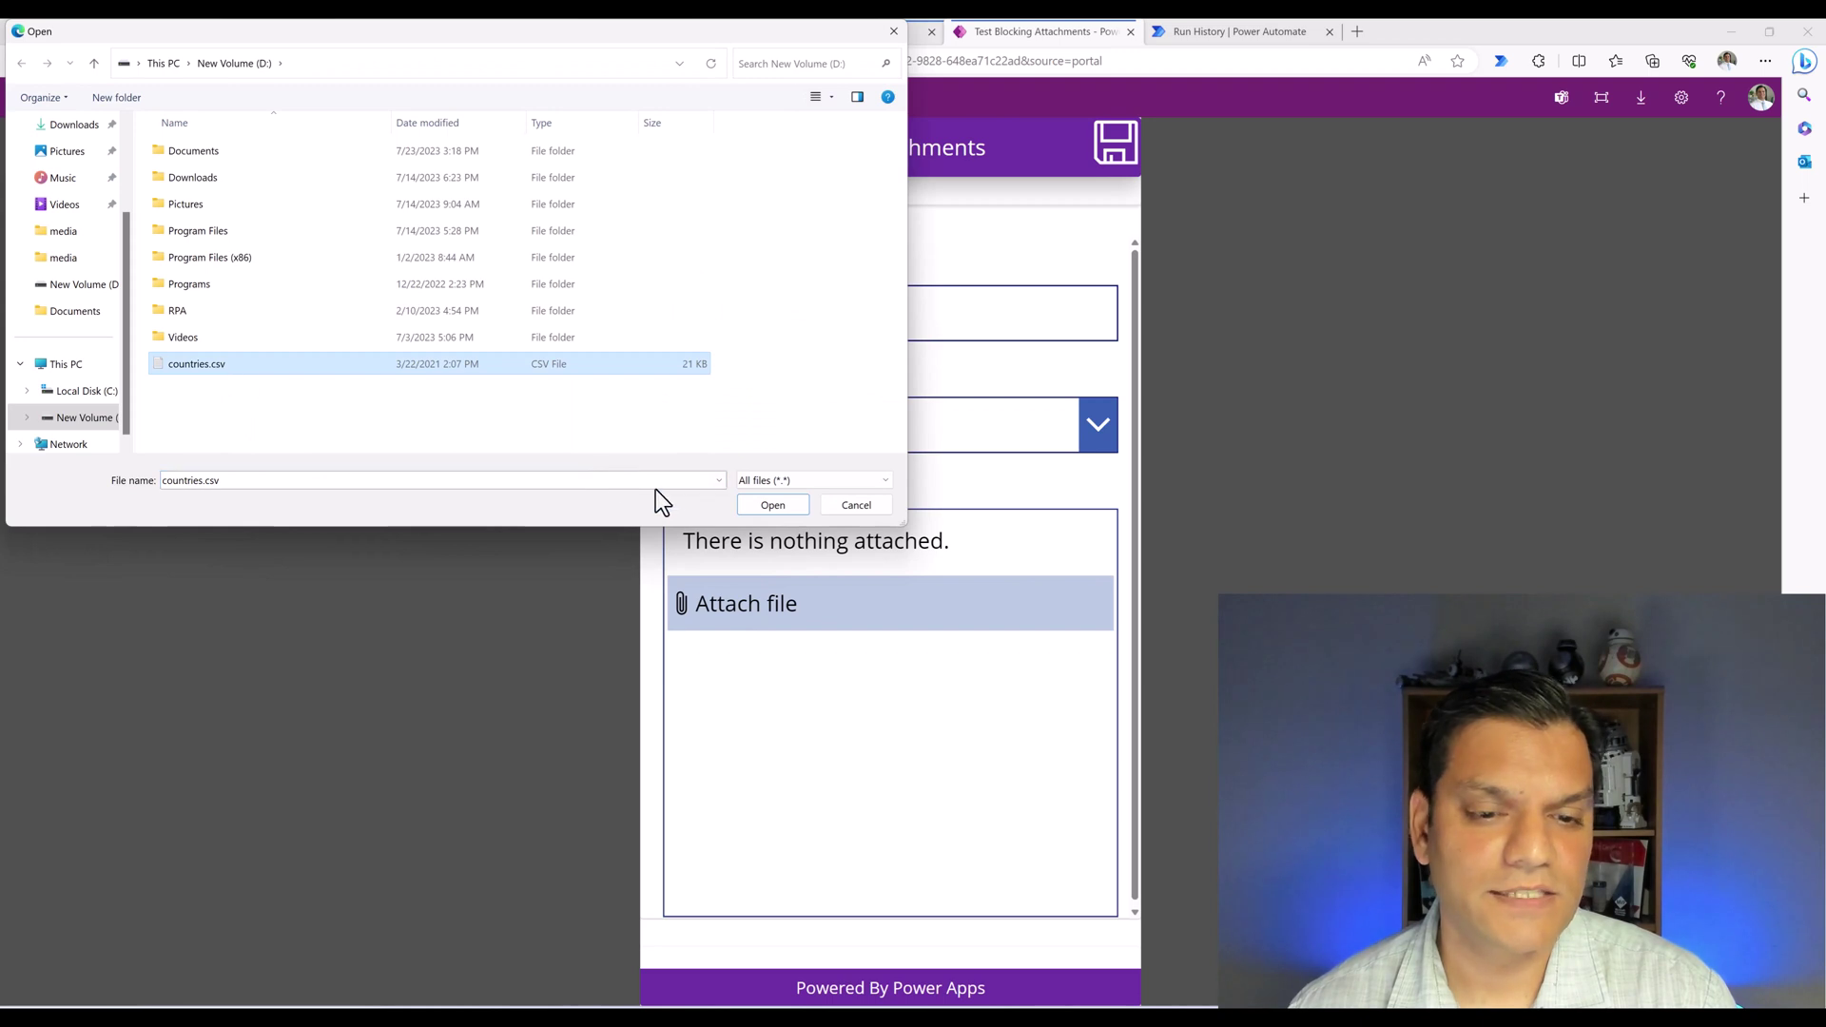
pyautogui.click(744, 506)
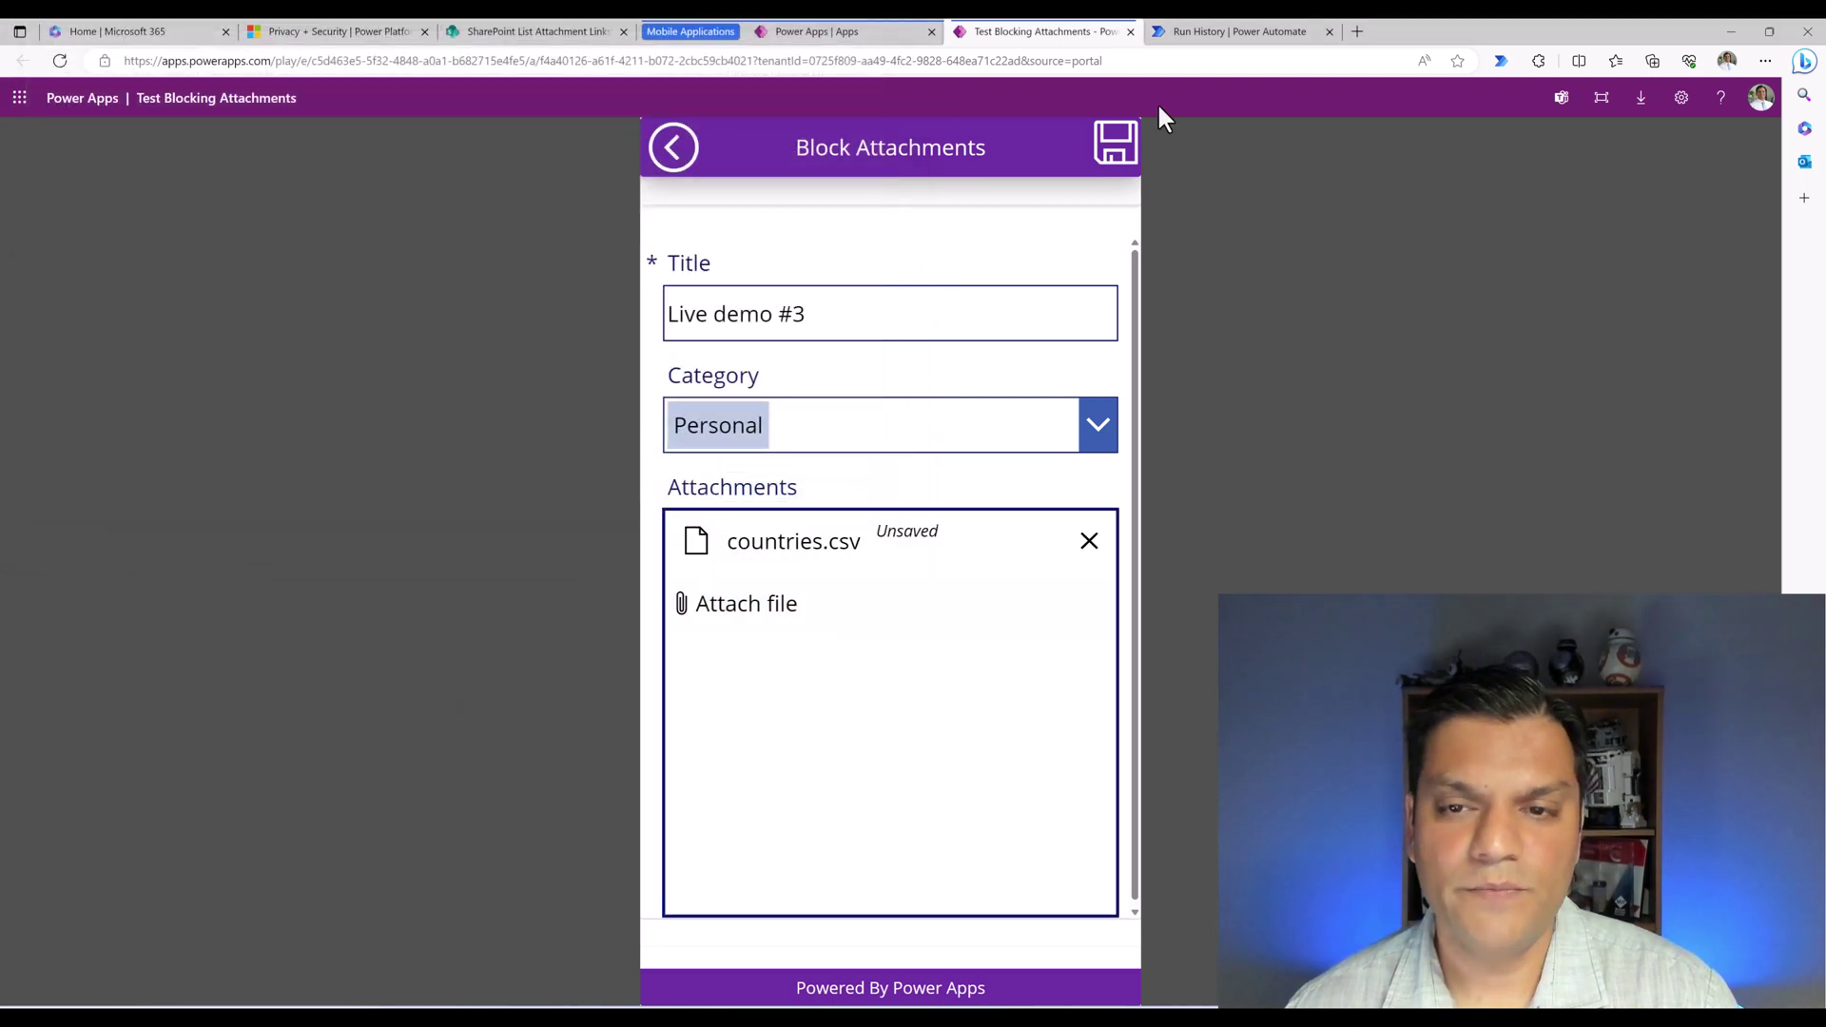
pyautogui.click(1116, 162)
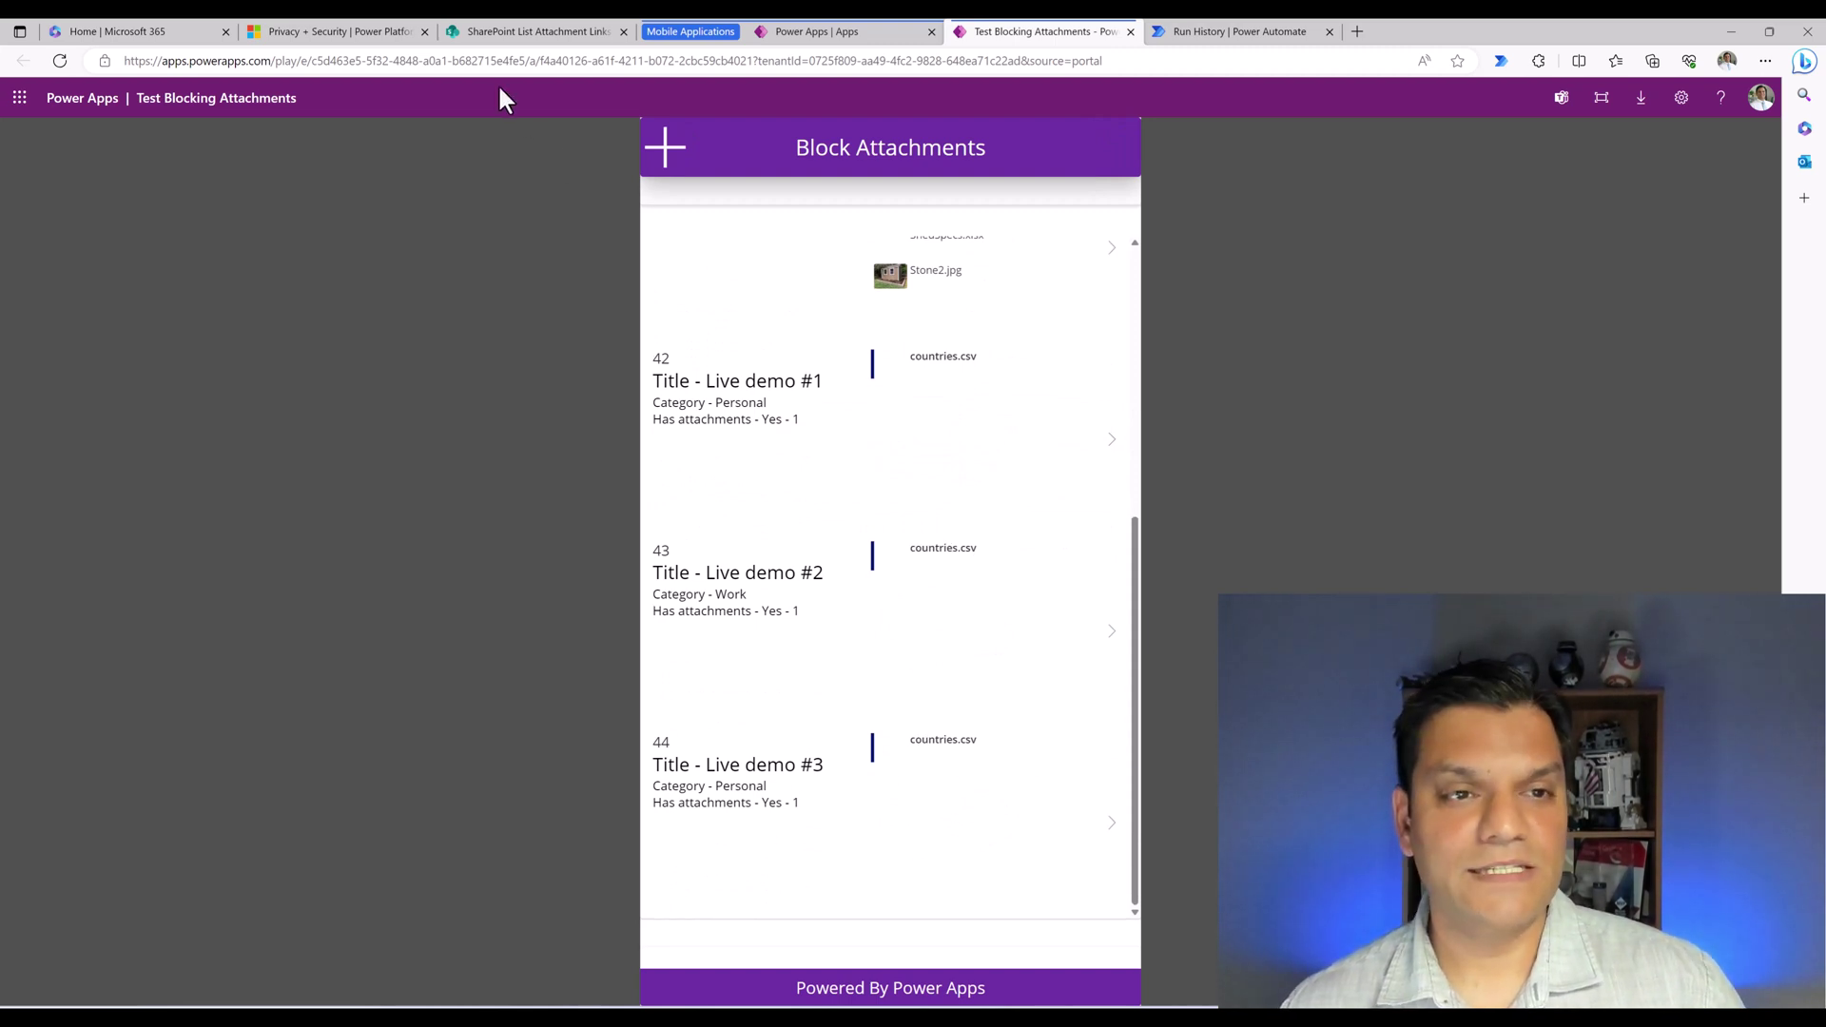
# - Refresh the SharePoint list and open Live demo #3's details to confirm countries.csv is attached
pyautogui.click(509, 32)
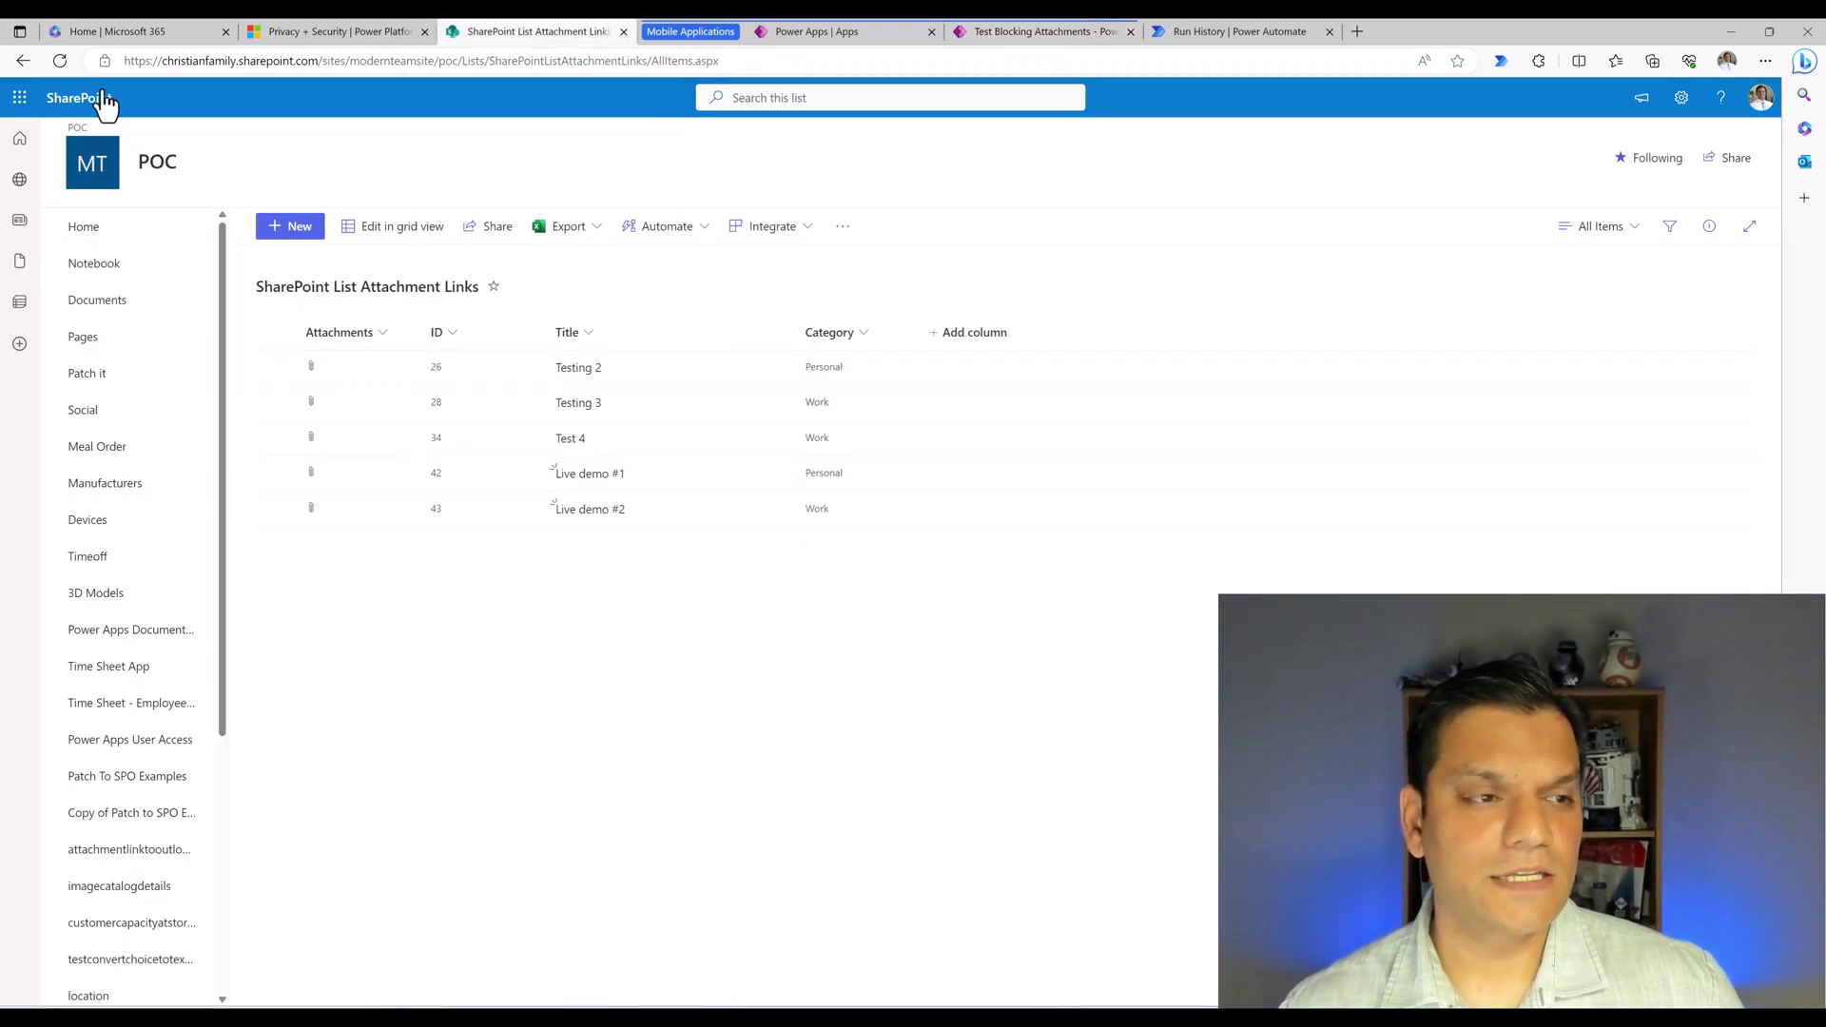
pyautogui.click(59, 61)
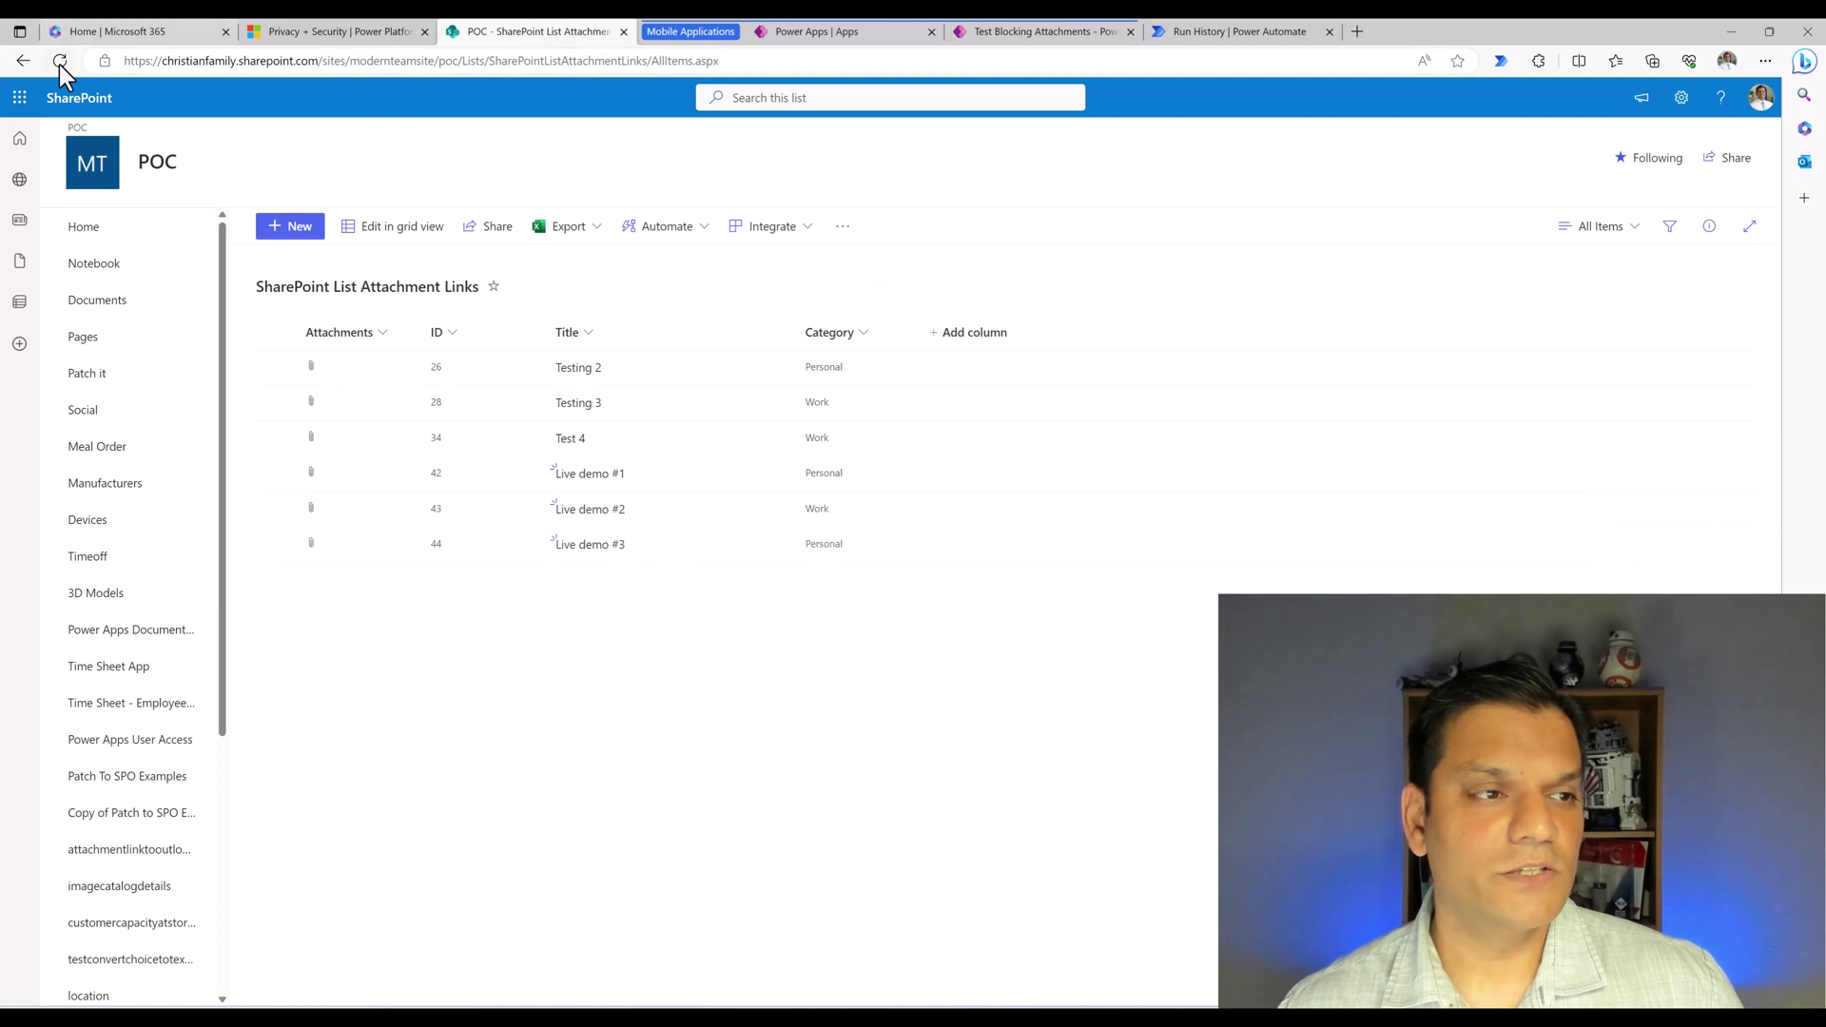
pyautogui.click(608, 551)
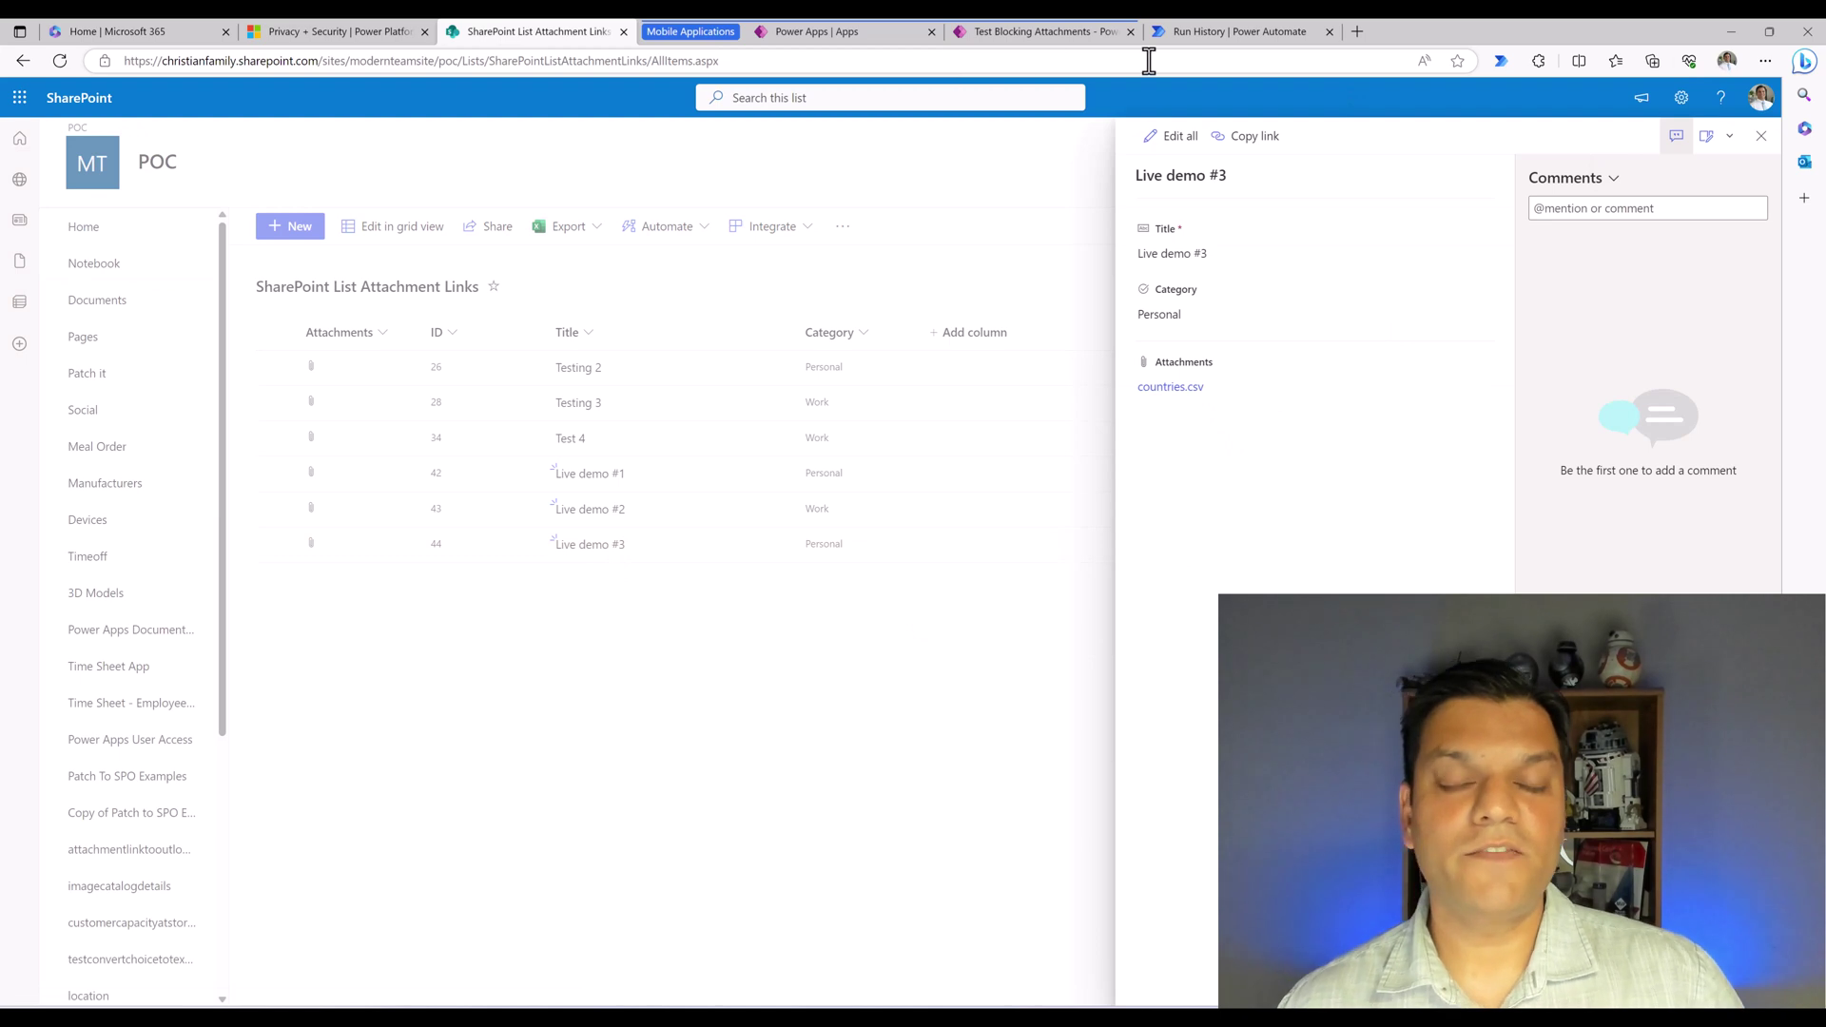
# - Go back from the failed run to the flow's details page and refresh its run history
pyautogui.click(1211, 42)
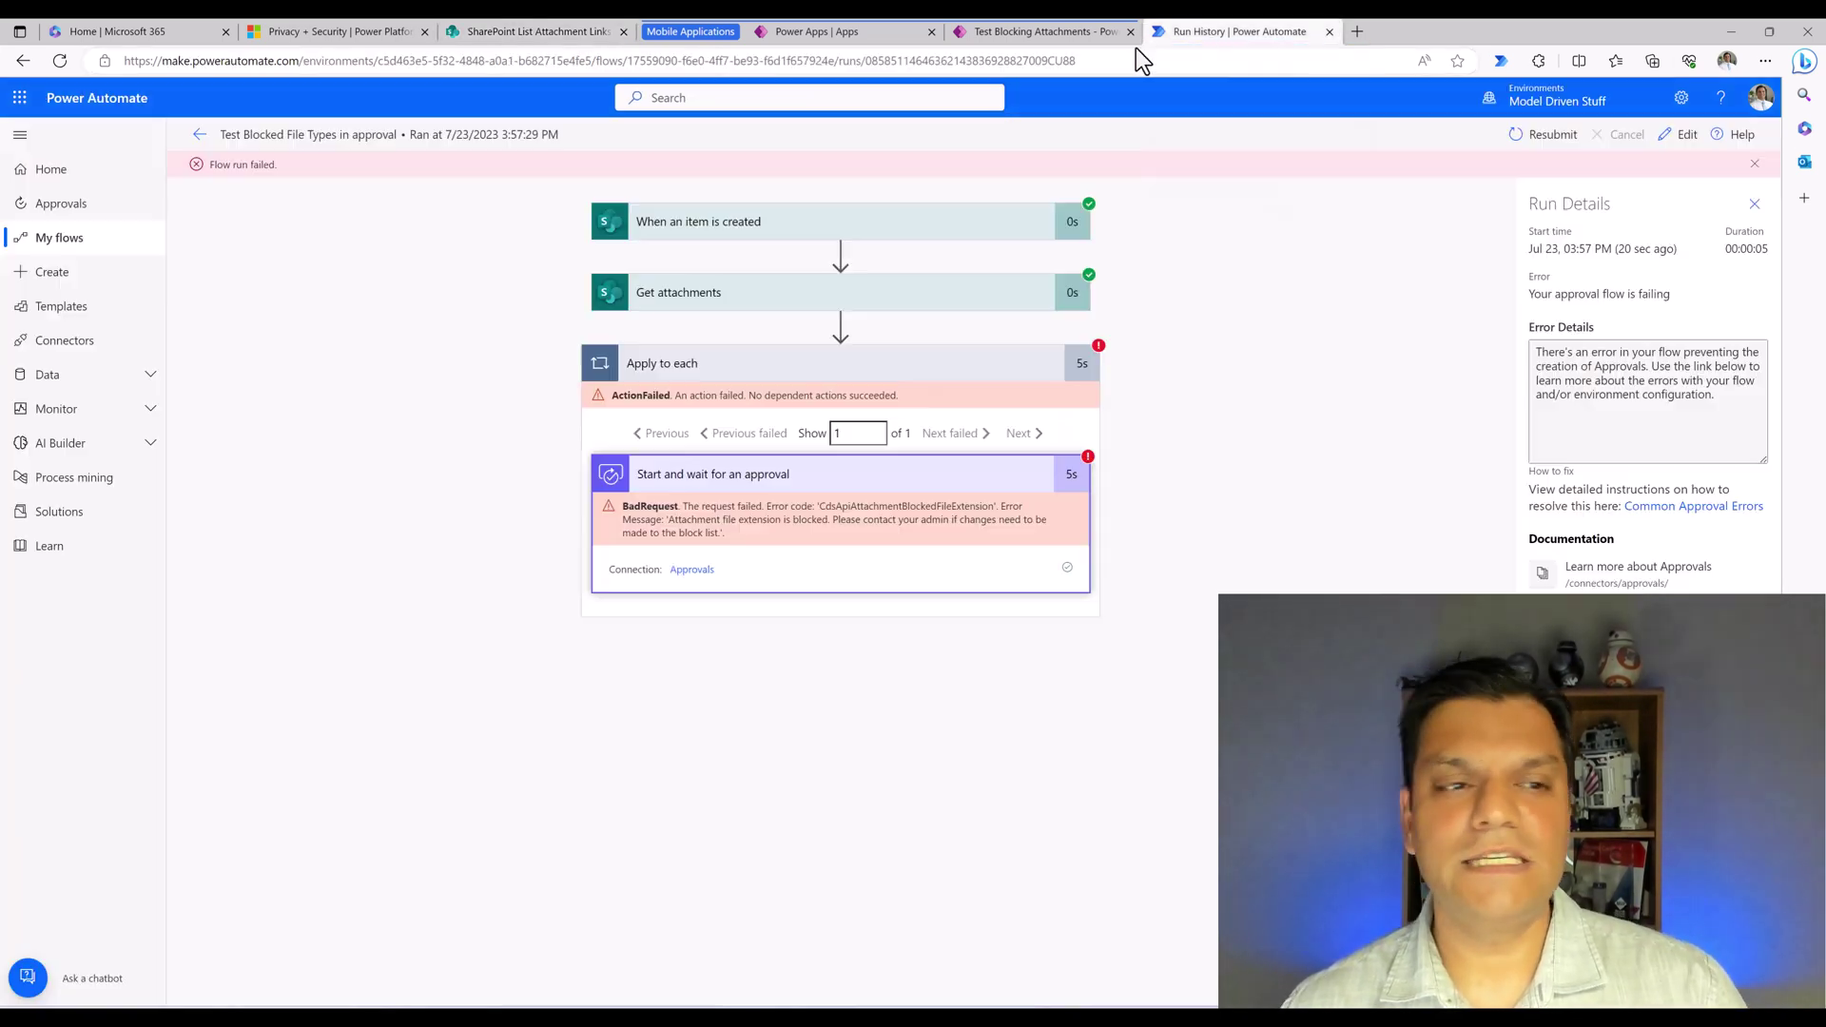
pyautogui.click(198, 142)
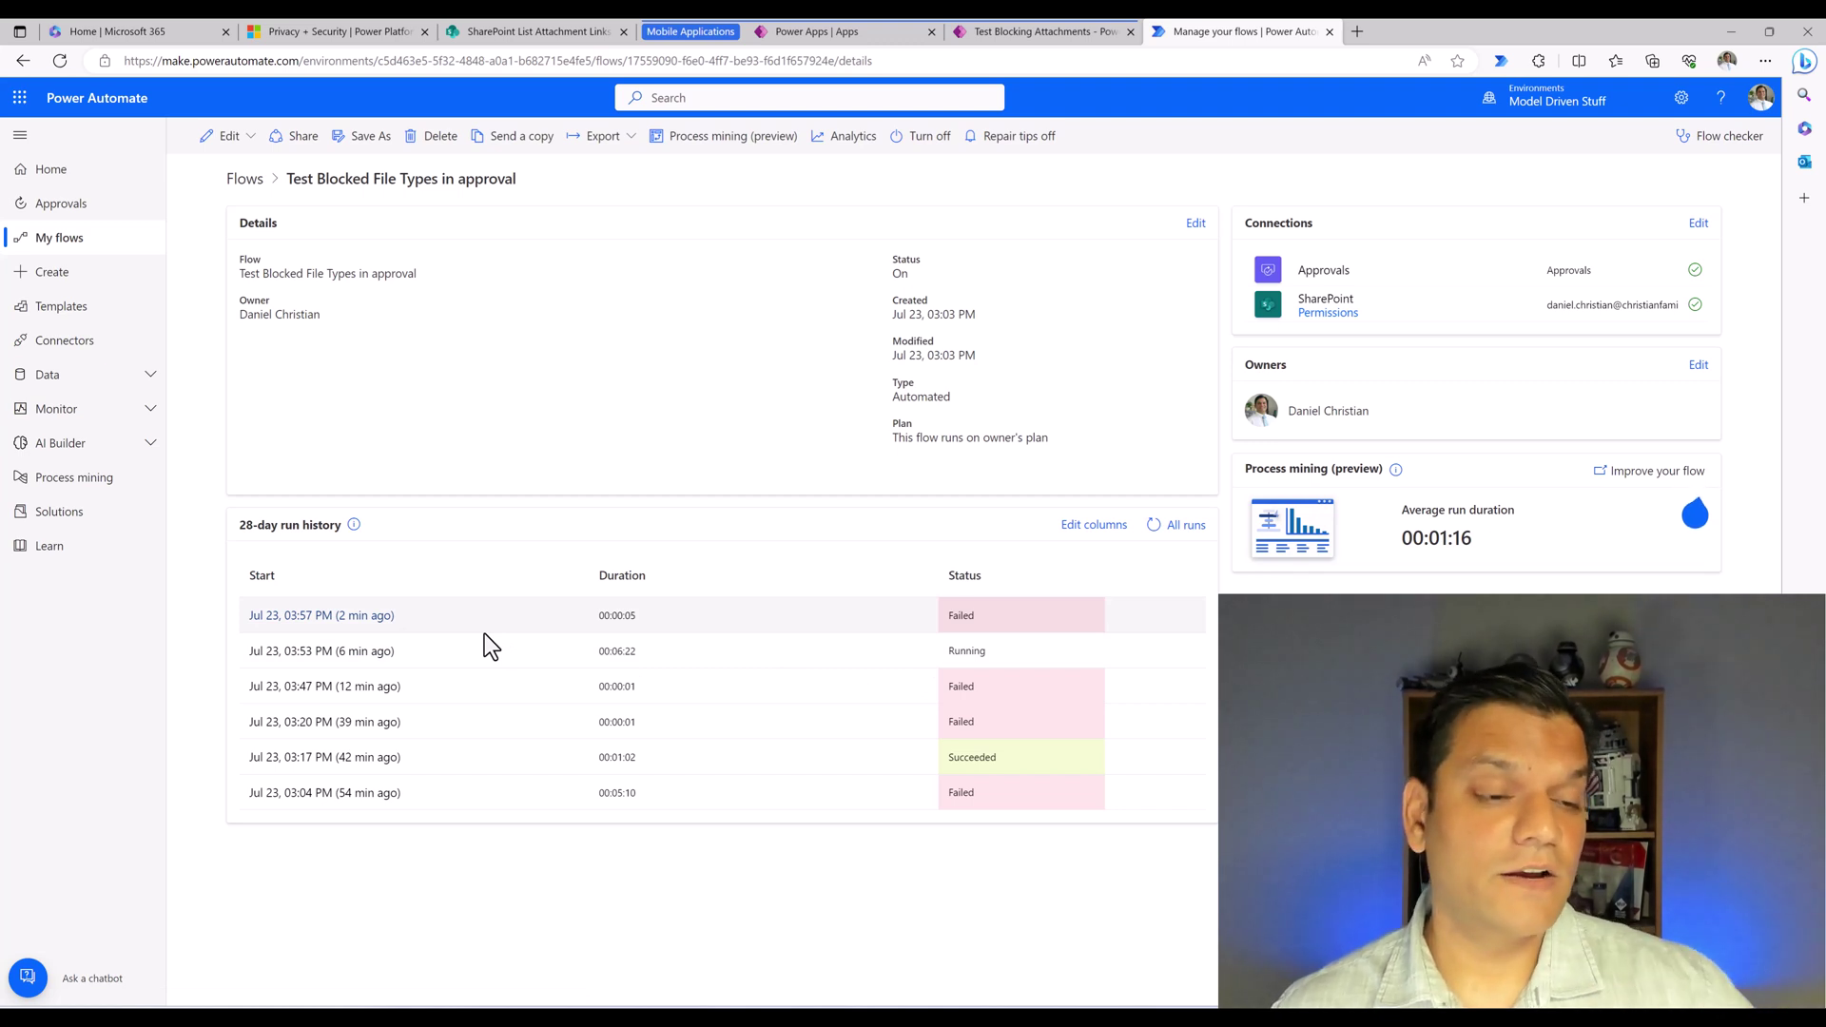
pyautogui.click(55, 63)
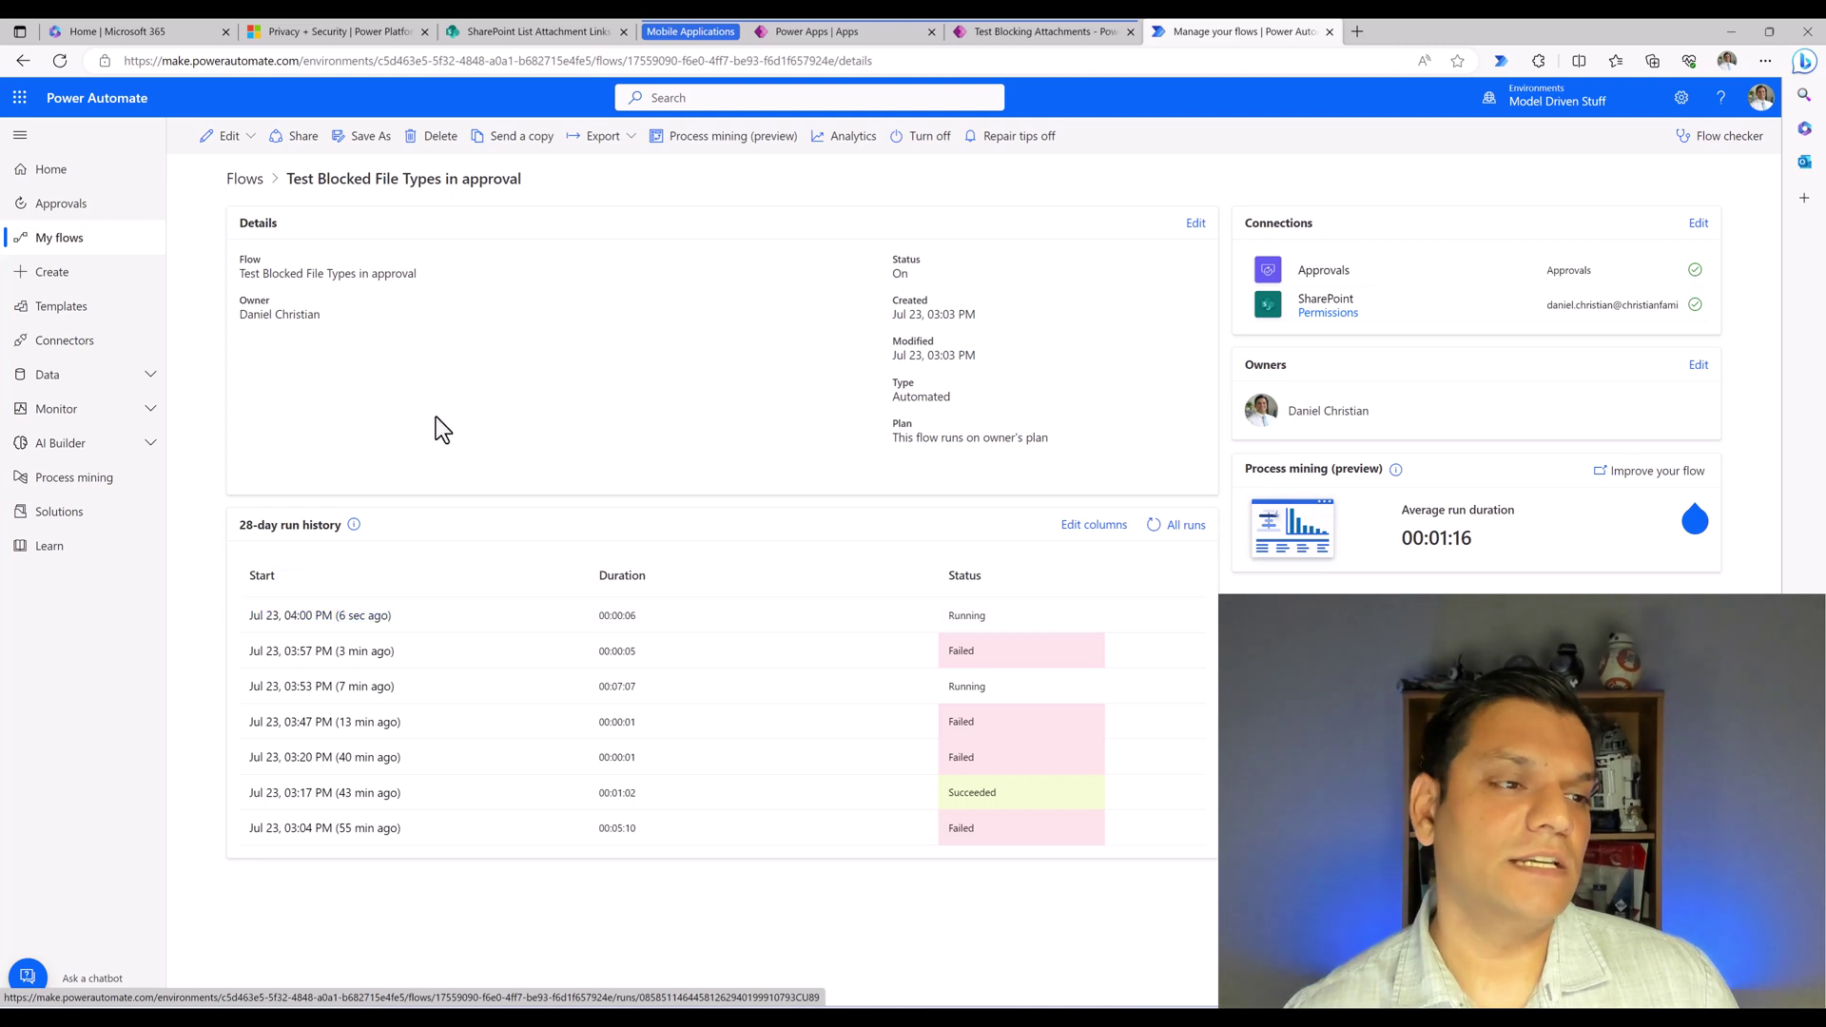
# - Open Approvals to see the received Live demo #3 (Personal) request above Live demo #1
pyautogui.click(45, 205)
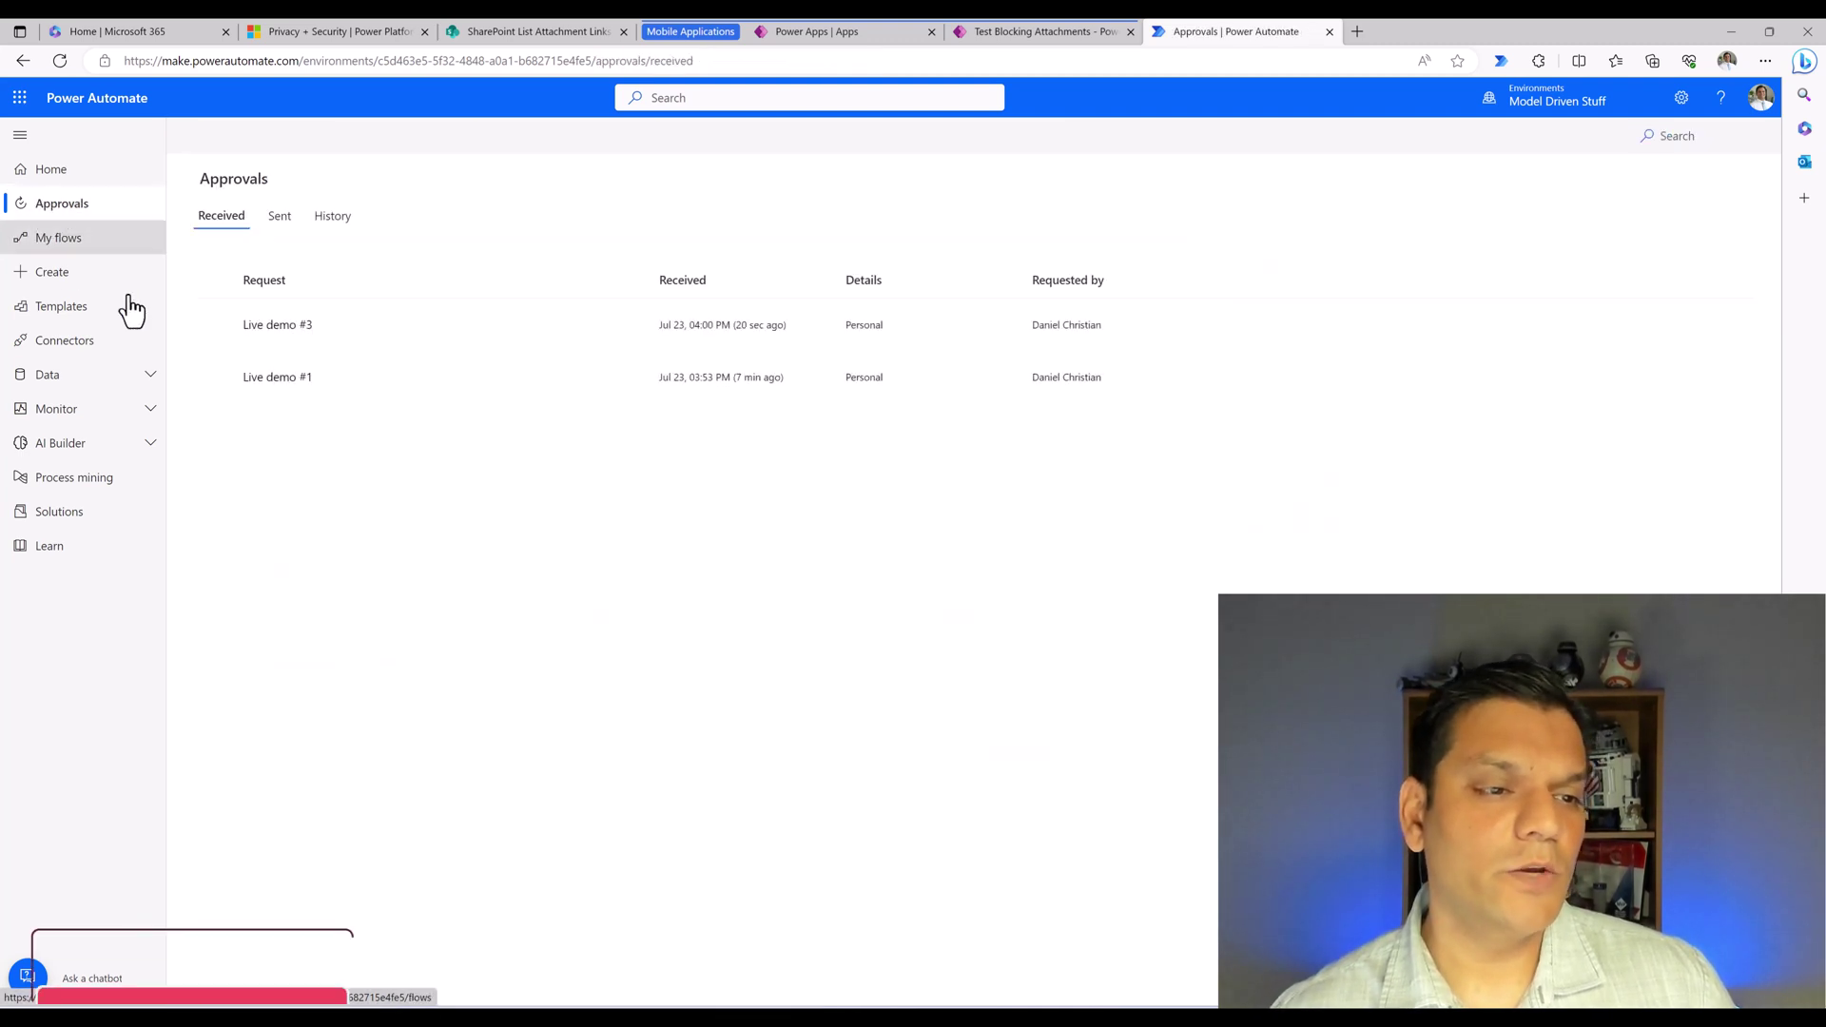